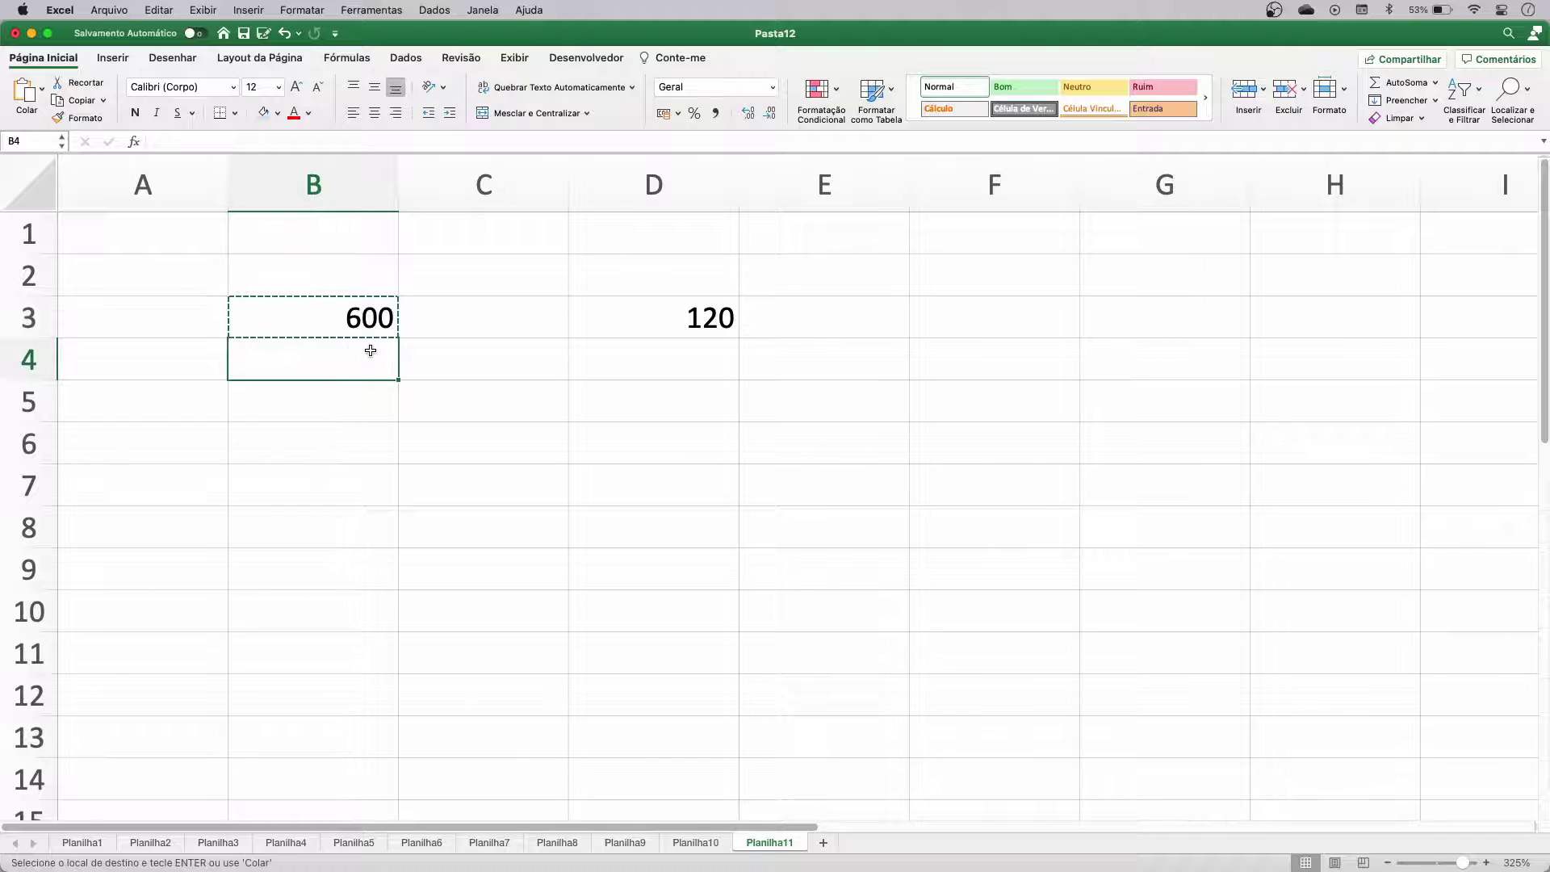
Step: Try the relative formula =5*D4 in cell B4, check which cell it references, and clear B4
{"action": "type", "text": "=5*D4"}
{"action": "double_click", "coordinate": [368, 357]}
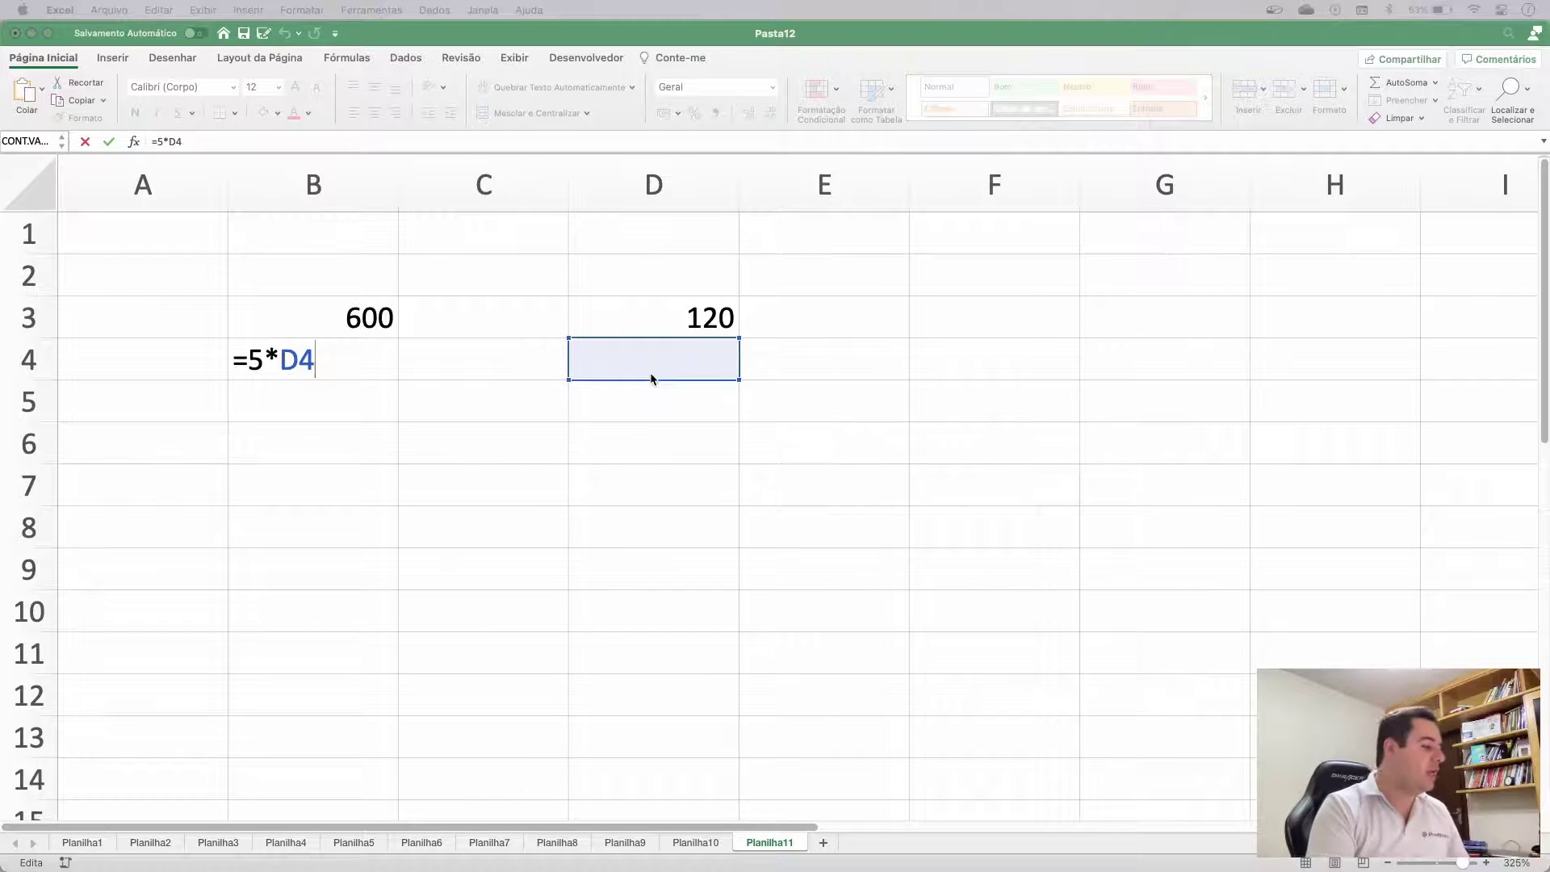
{"action": "left_click", "coordinate": [338, 366]}
{"action": "key", "text": "Return"}
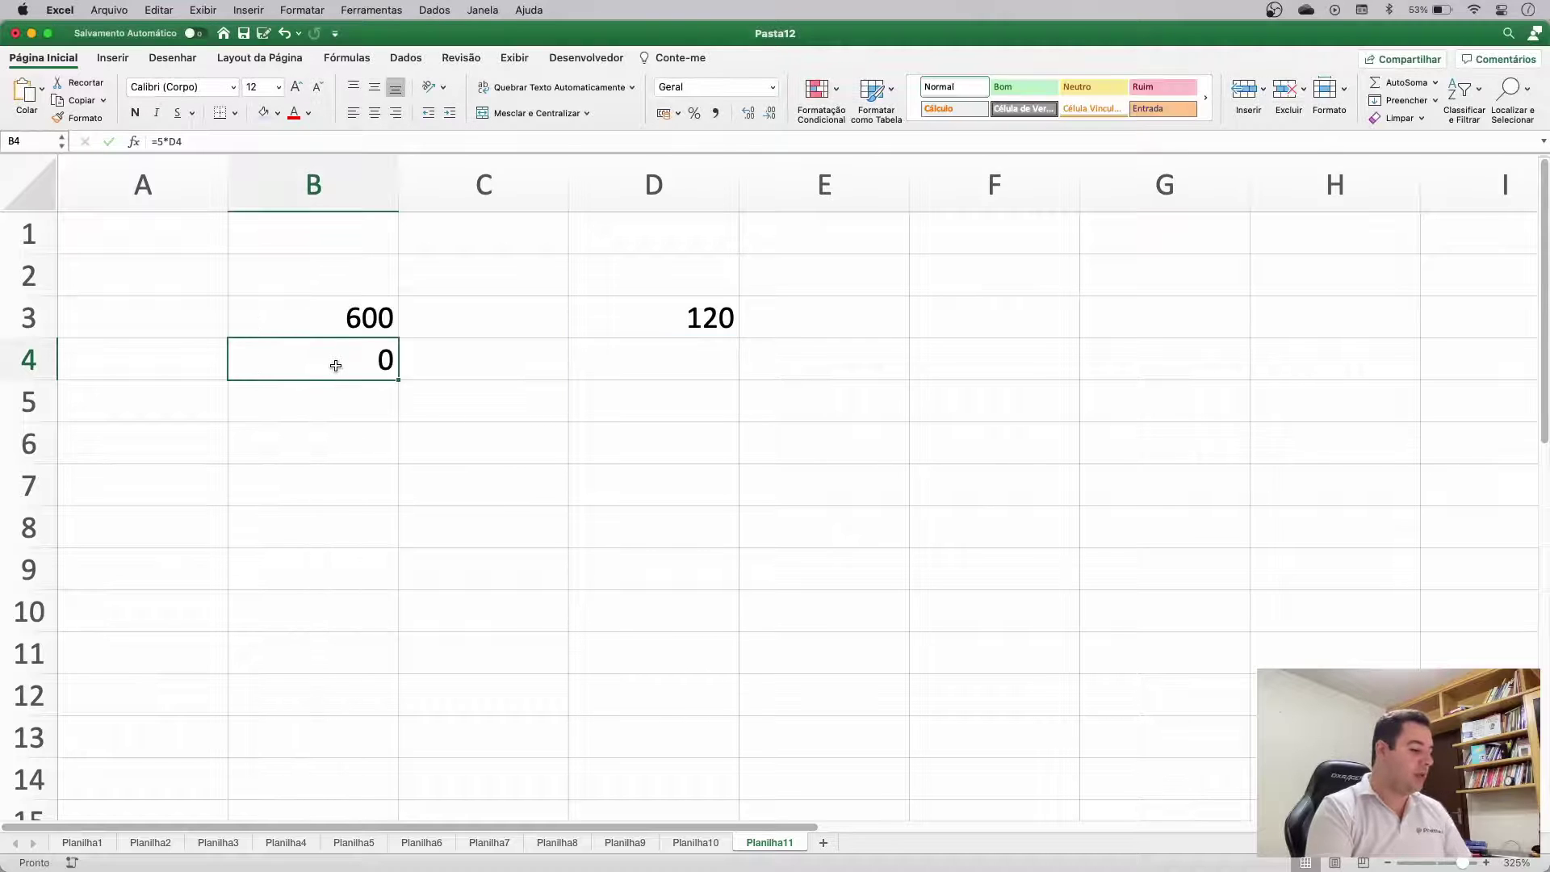
{"action": "key", "text": "Delete"}
Step: Change the formula in B3 to use an absolute reference, =5*$D$3
{"action": "double_click", "coordinate": [332, 321]}
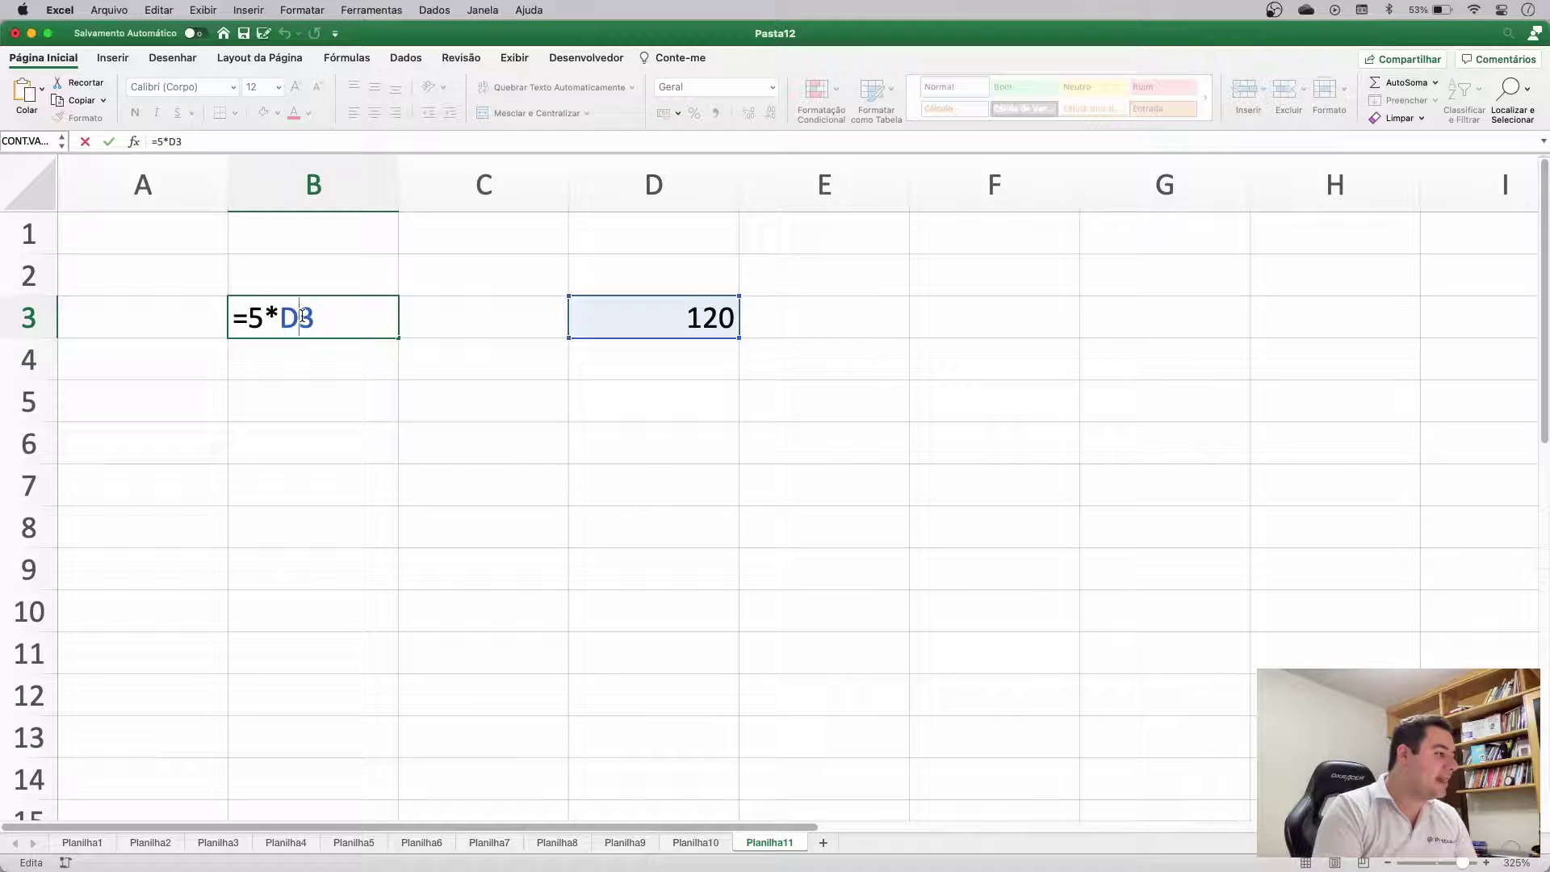
{"action": "key", "text": "Left"}
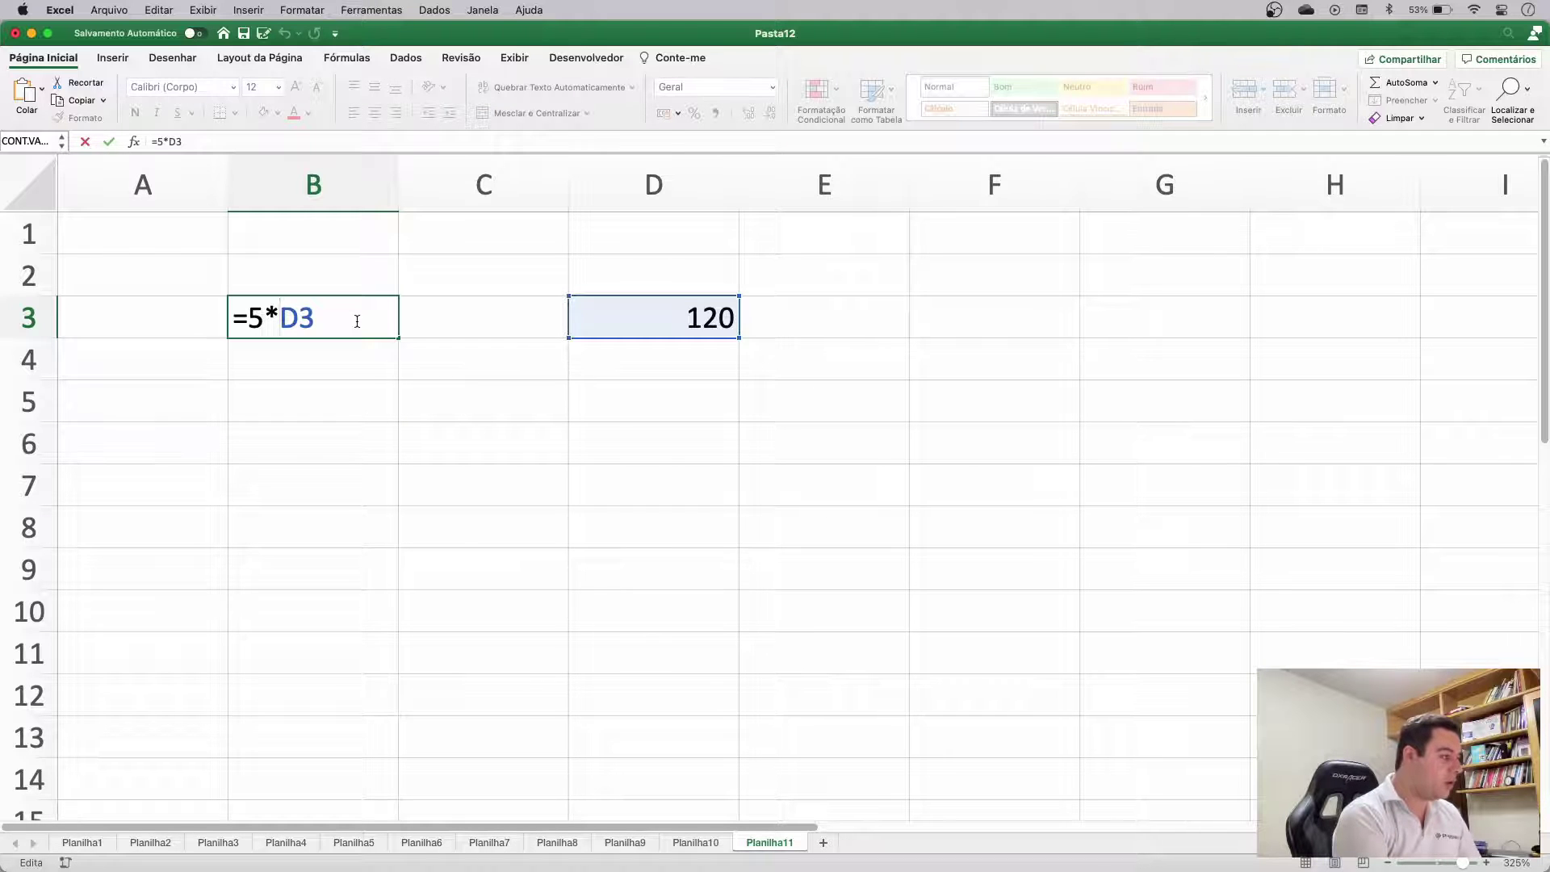
{"action": "type", "text": "$"}
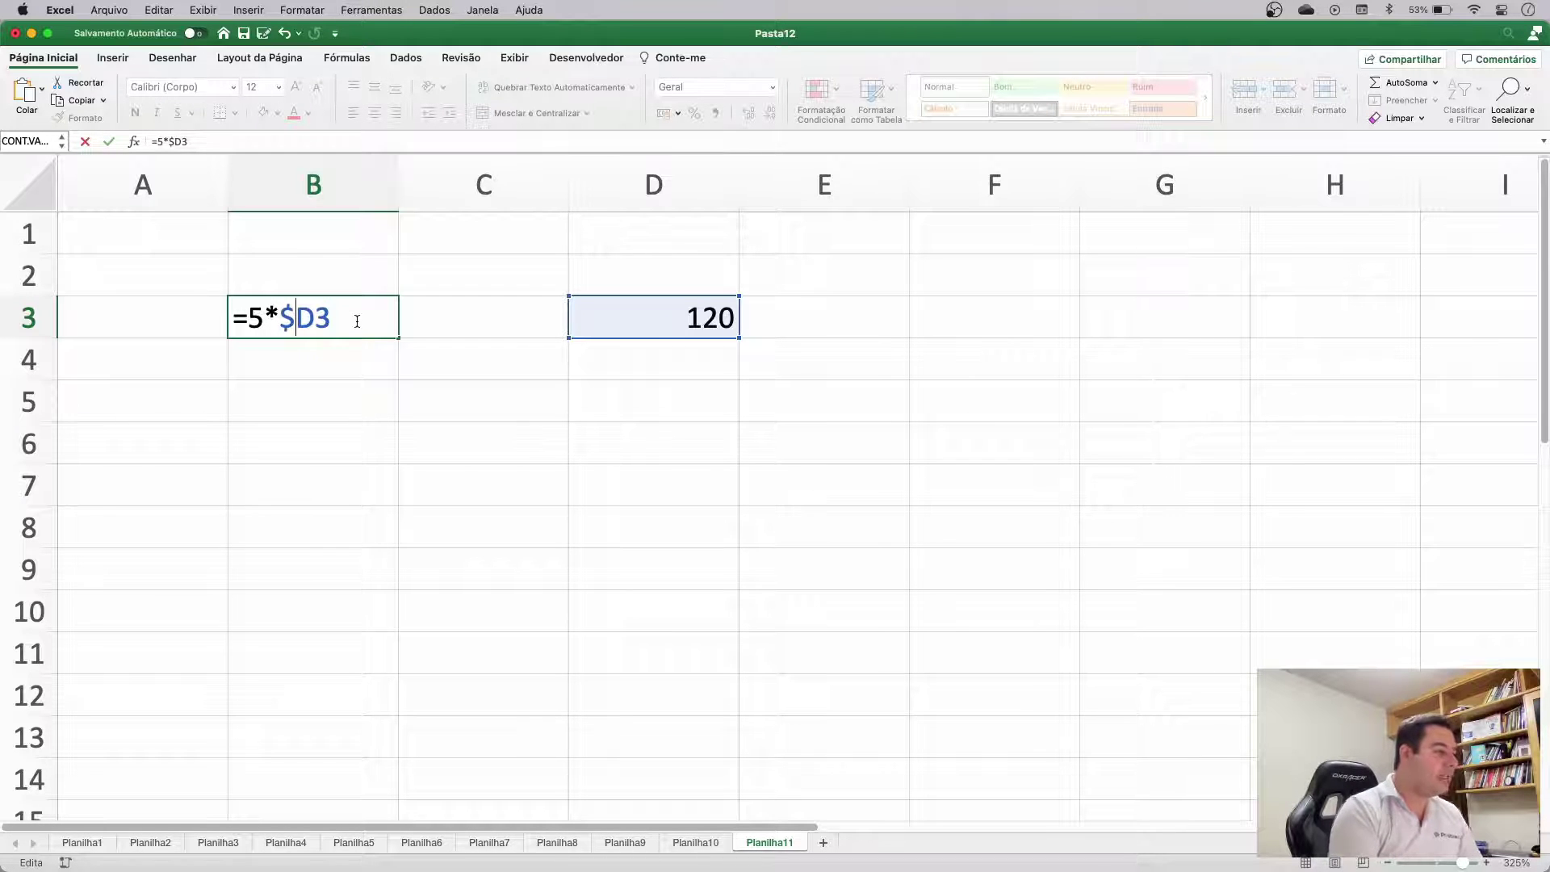
{"action": "left_click_drag", "start_coordinate": [315, 318], "coordinate": [296, 318]}
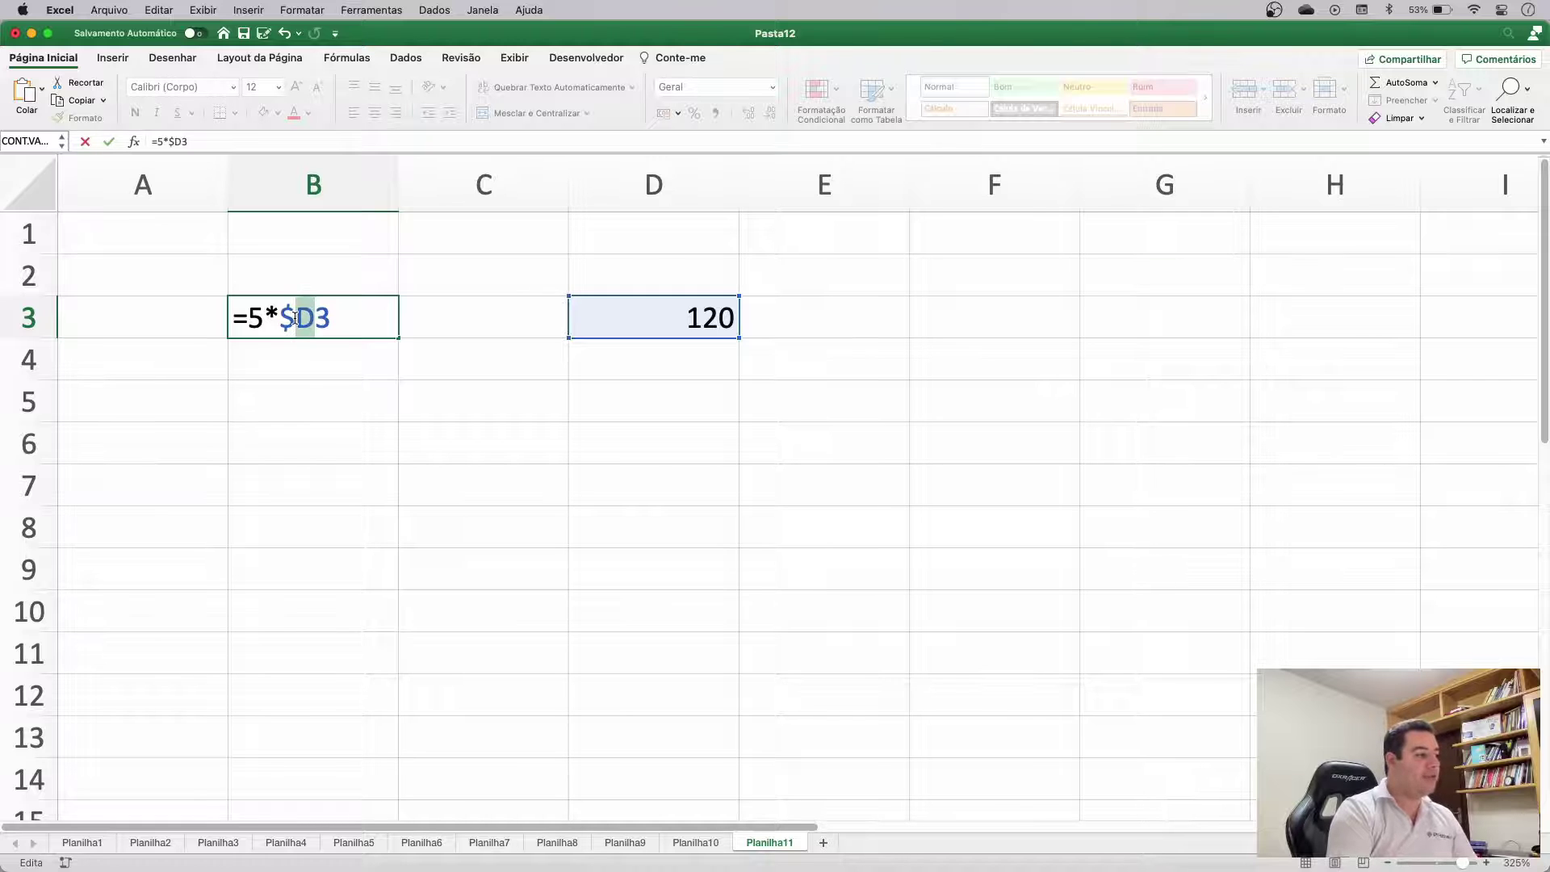
{"action": "left_click", "coordinate": [311, 313]}
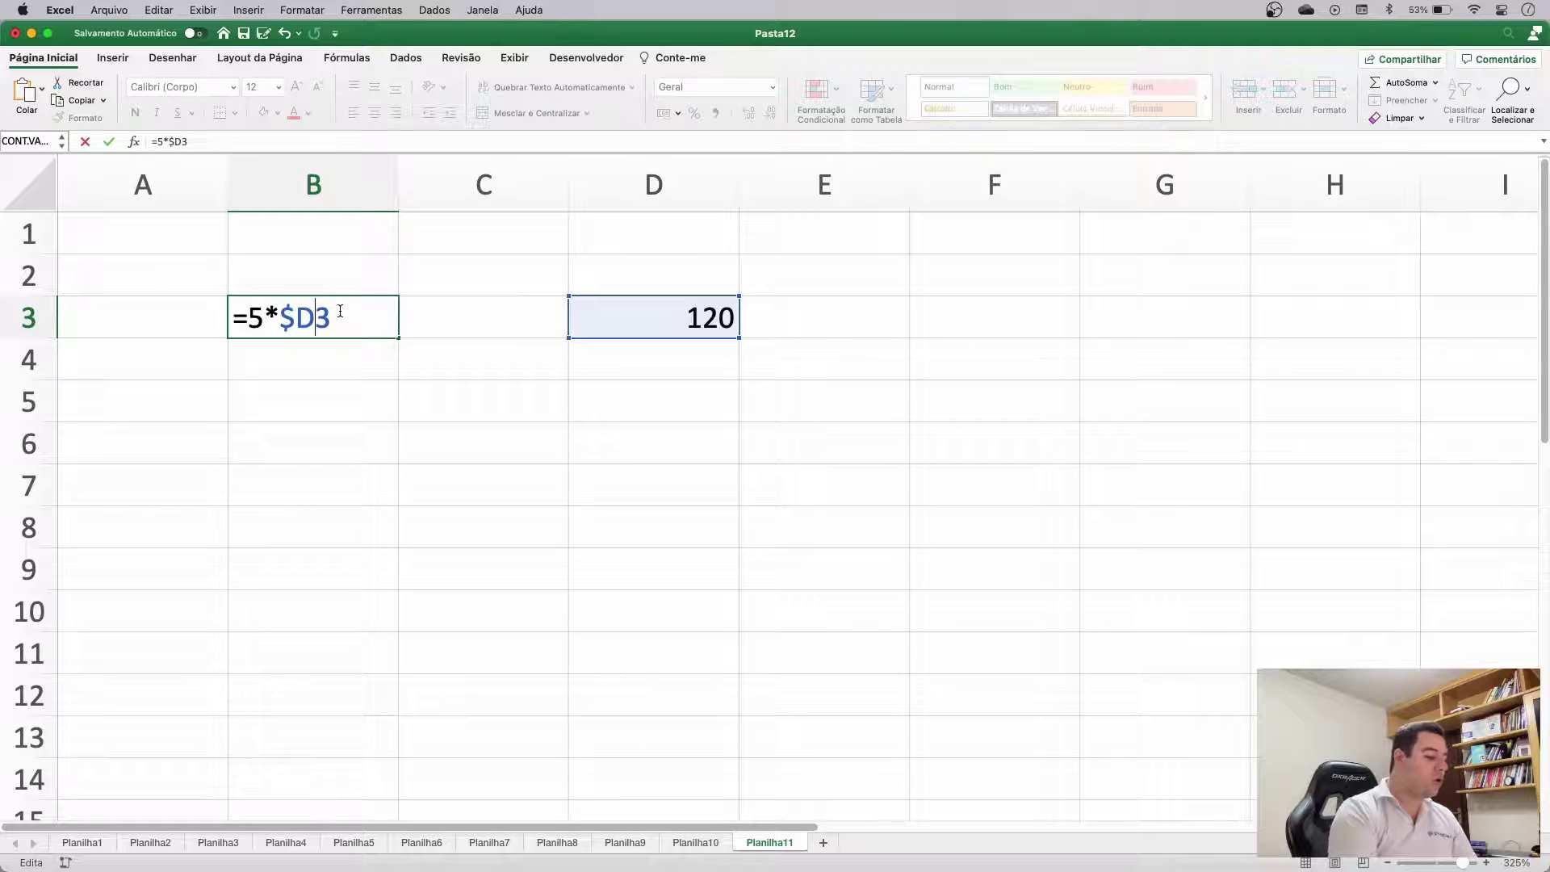
{"action": "type", "text": "$"}
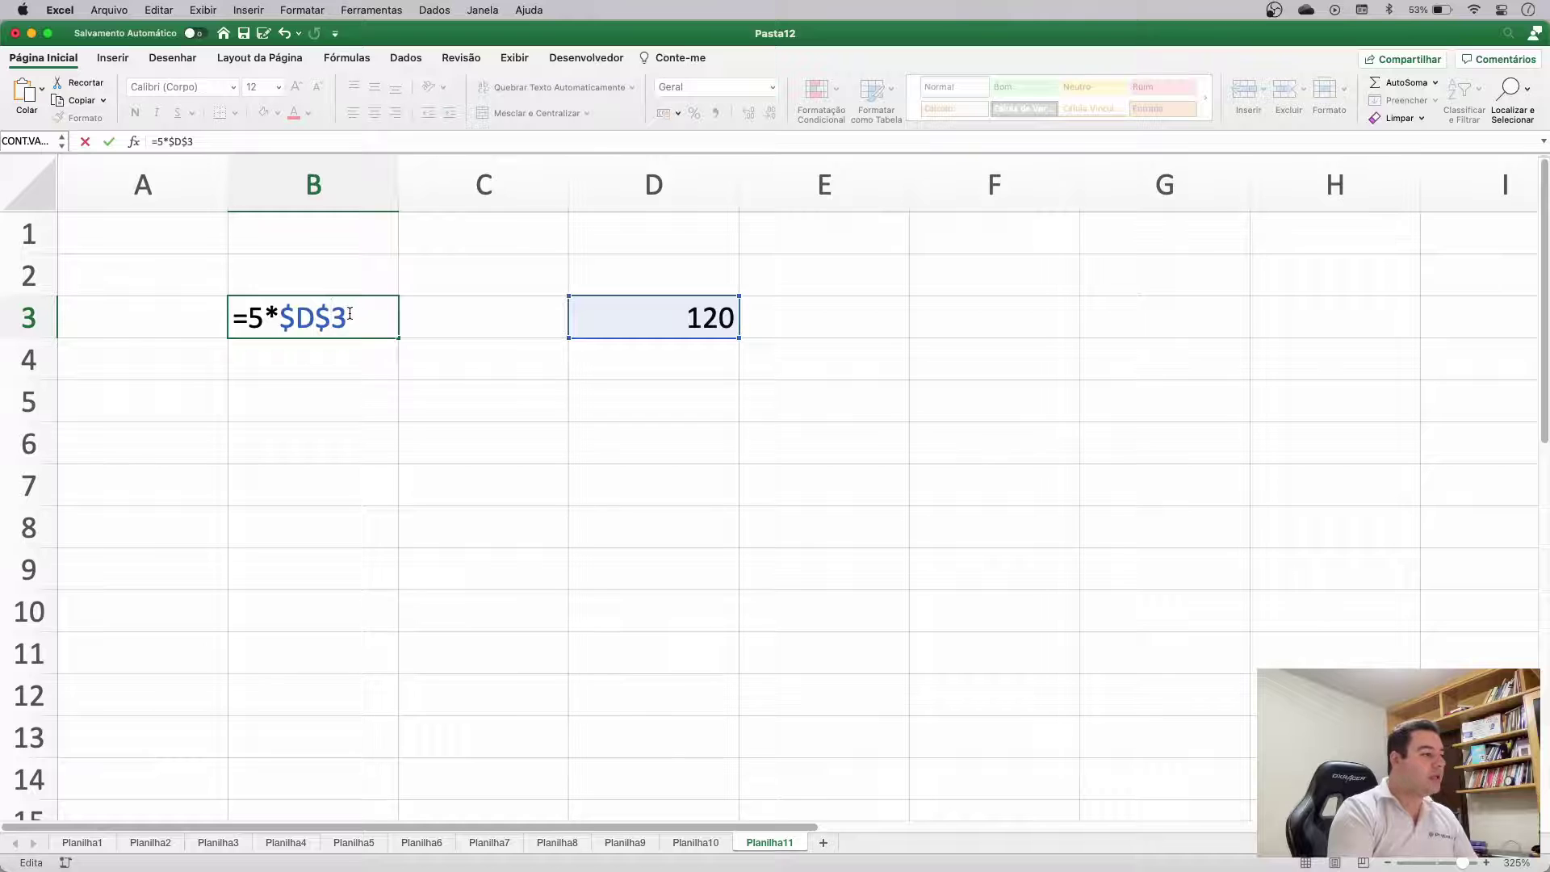
{"action": "left_click_drag", "start_coordinate": [349, 314], "coordinate": [338, 315]}
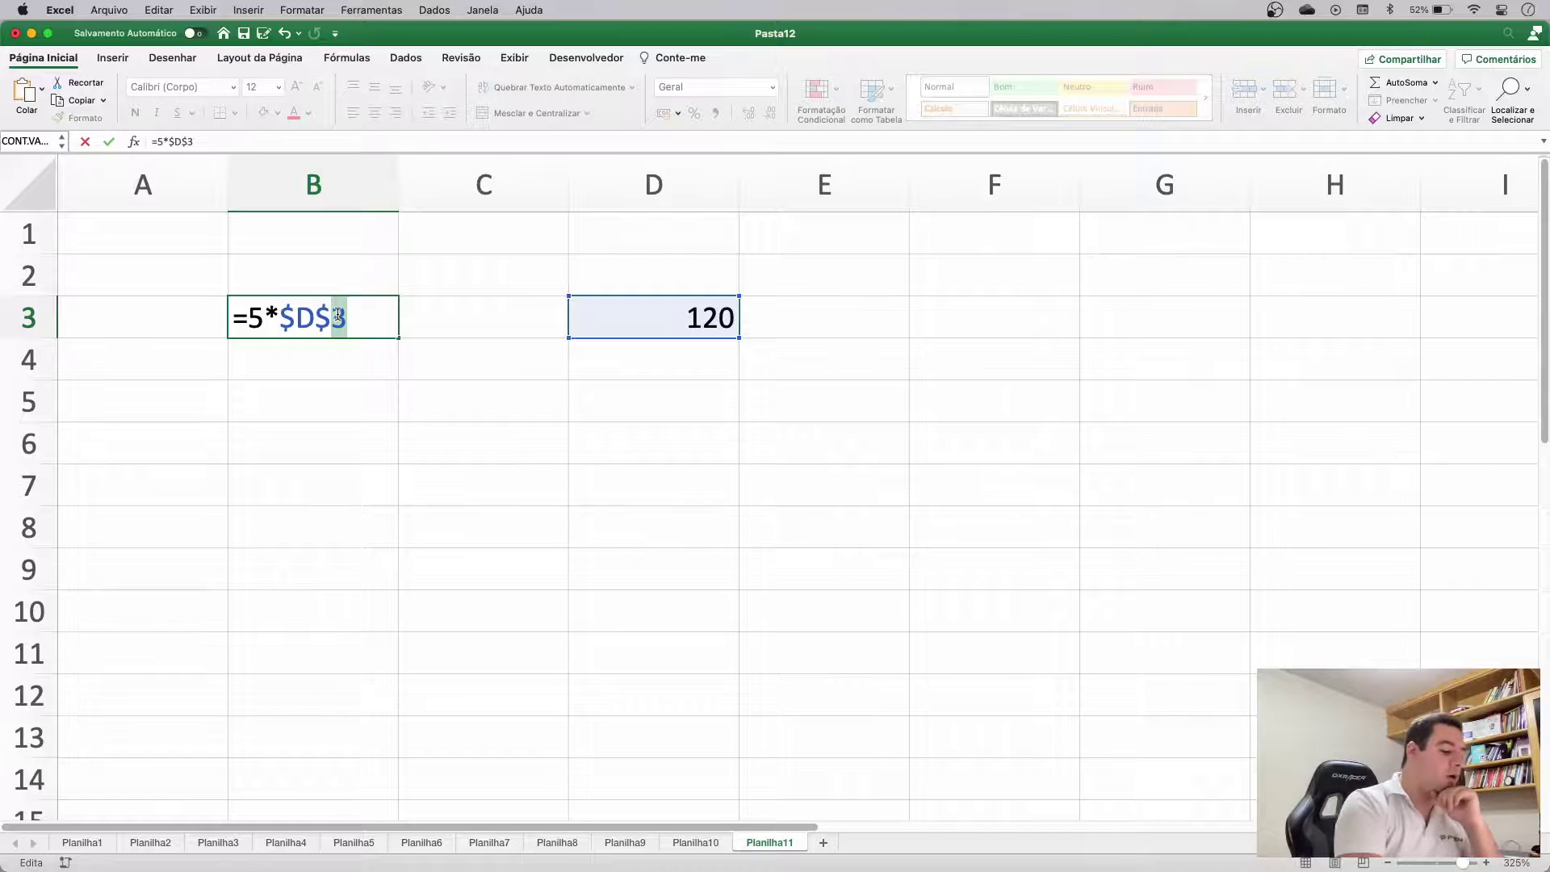
{"action": "key", "text": "Return"}
Step: Copy the formula from B3 into B4 and check which cell the copy references
{"action": "left_click", "coordinate": [337, 314]}
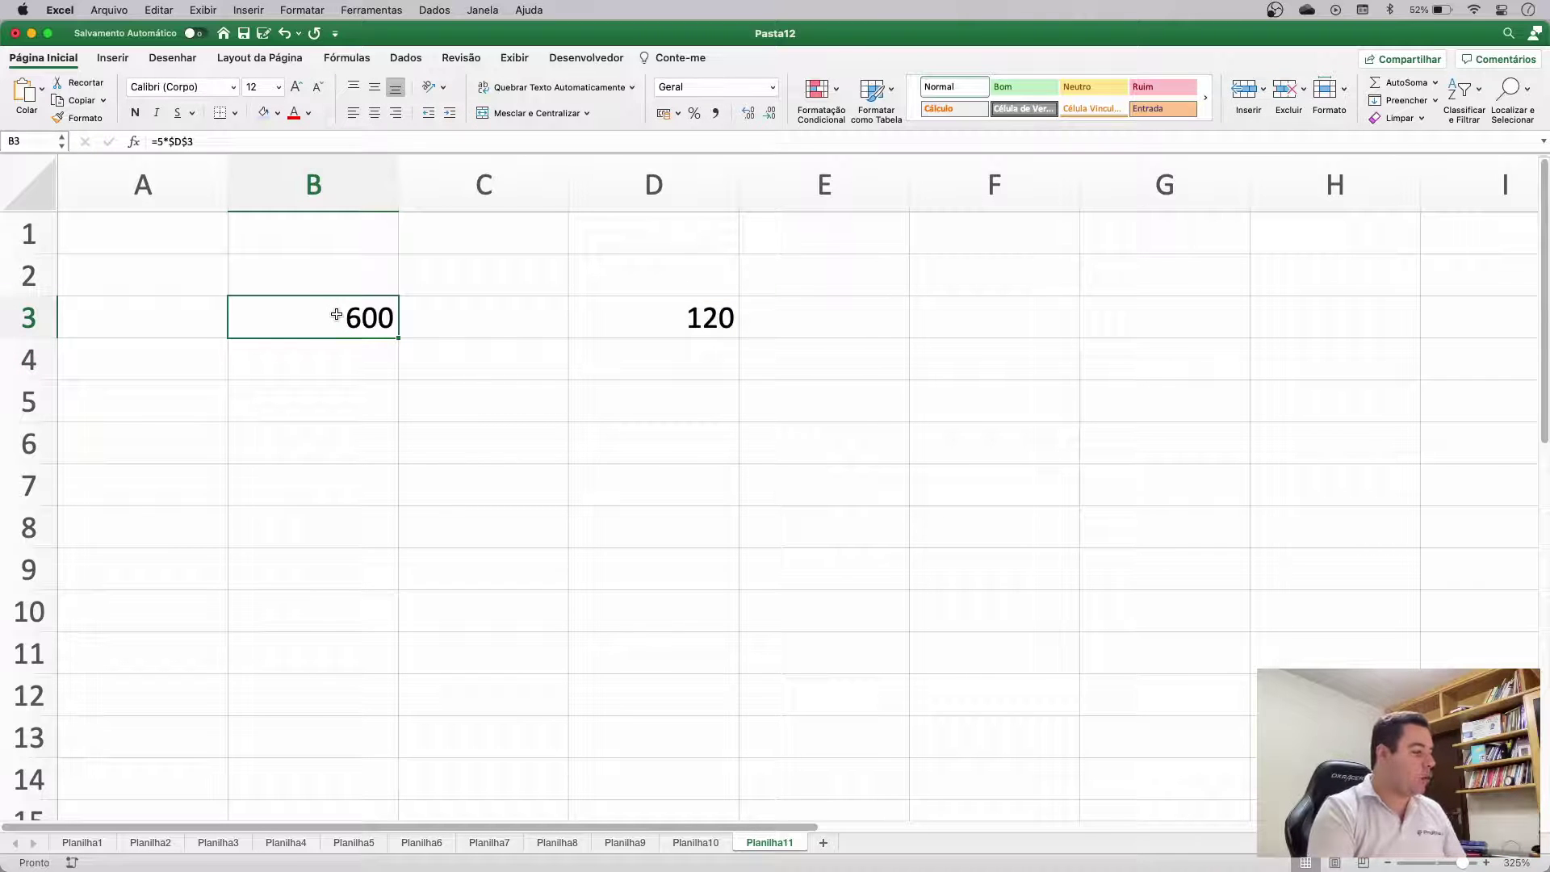
{"action": "key", "text": "super+c"}
{"action": "left_click", "coordinate": [329, 360]}
{"action": "key", "text": "super+v"}
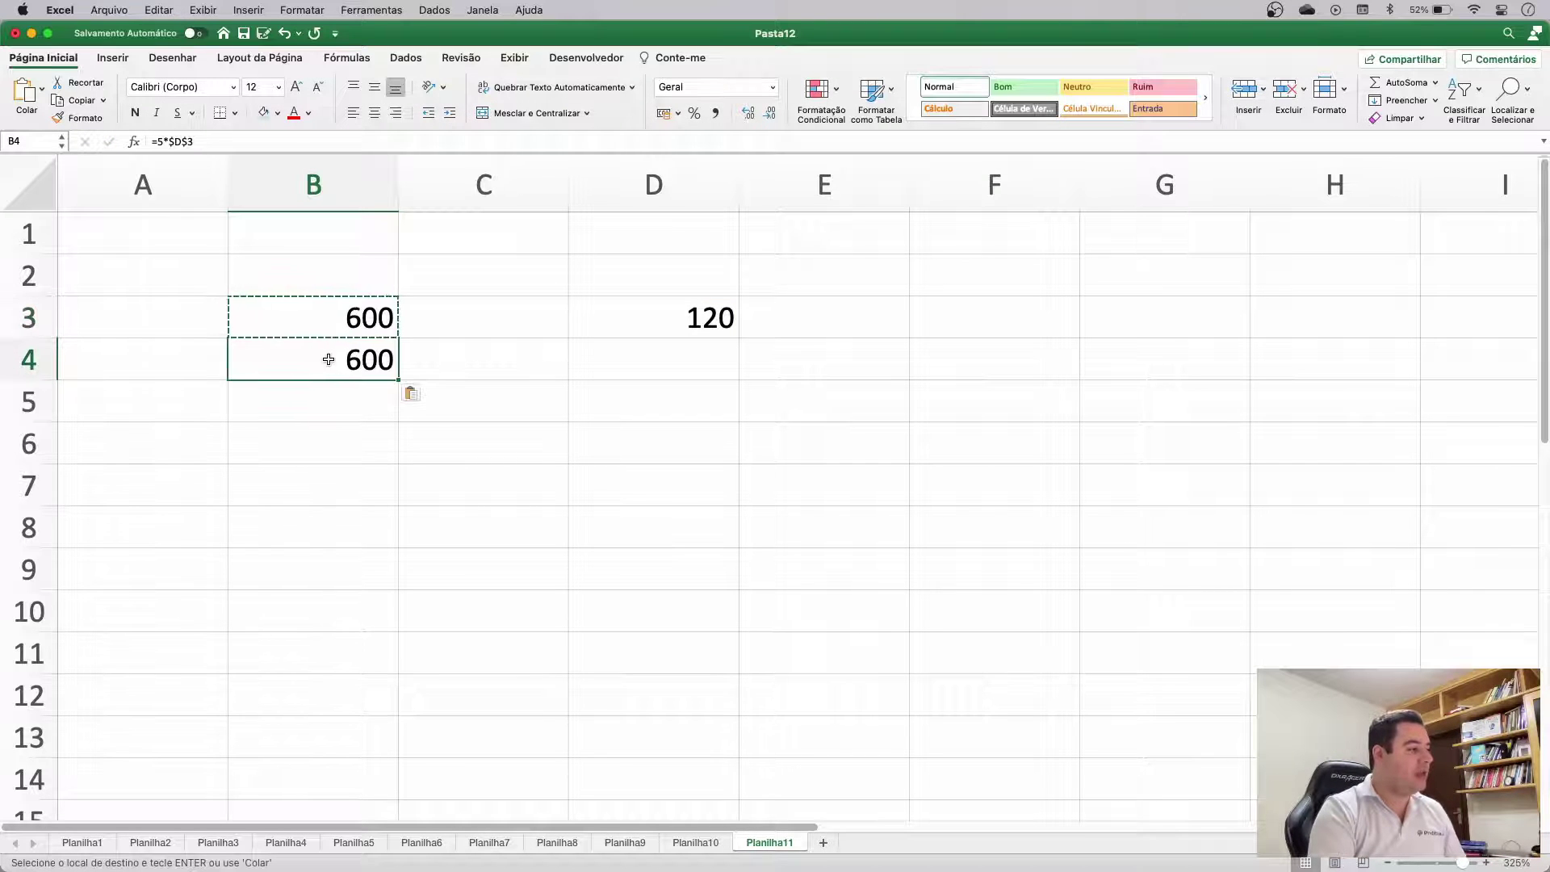
{"action": "double_click", "coordinate": [329, 360]}
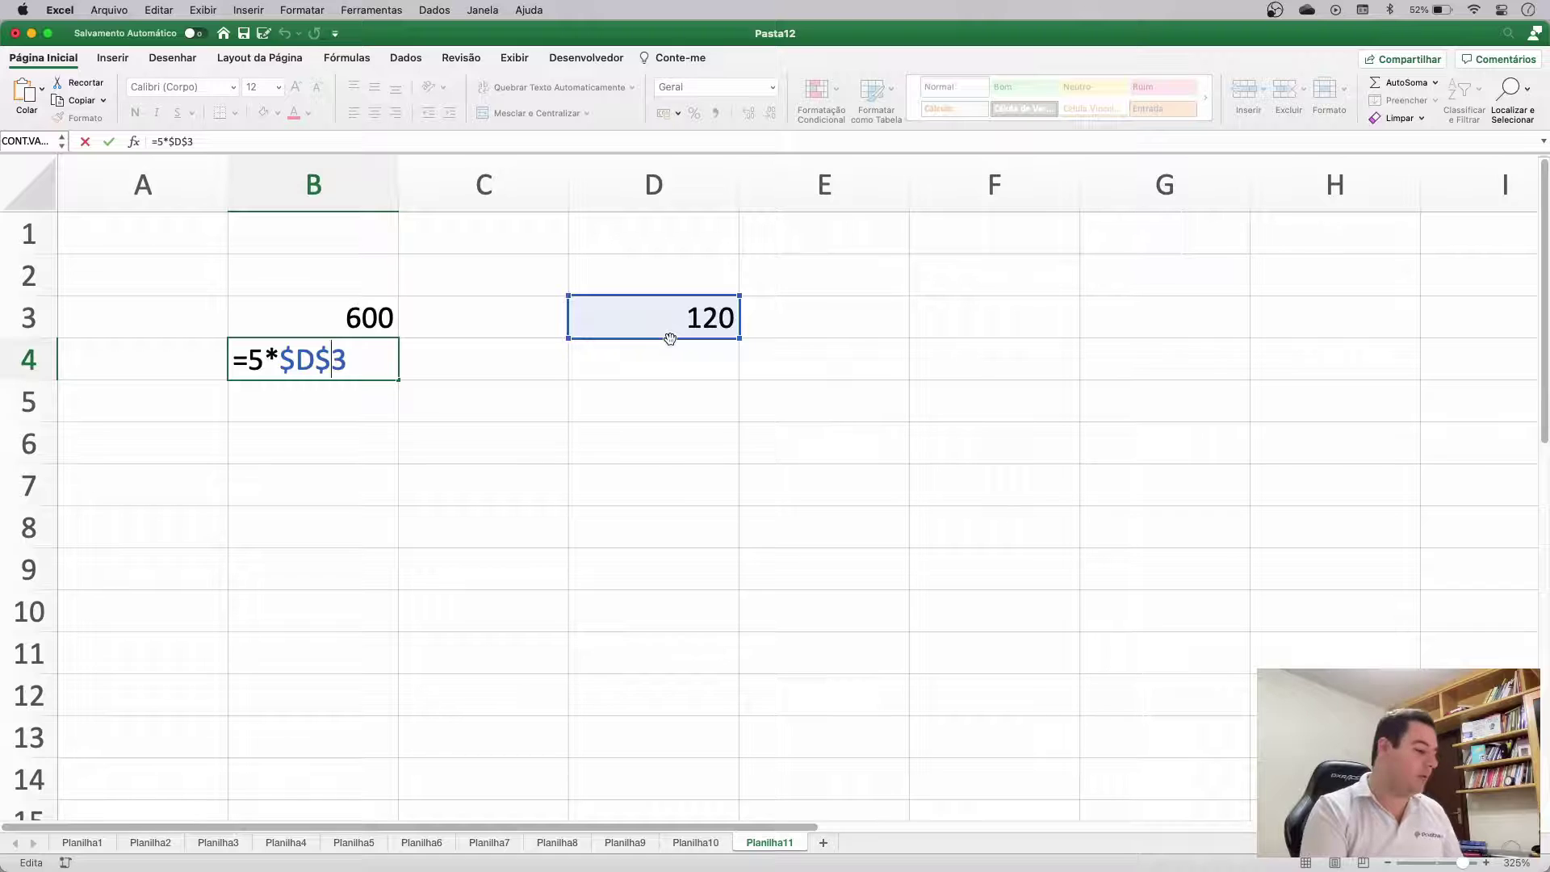
{"action": "key", "text": "Escape"}
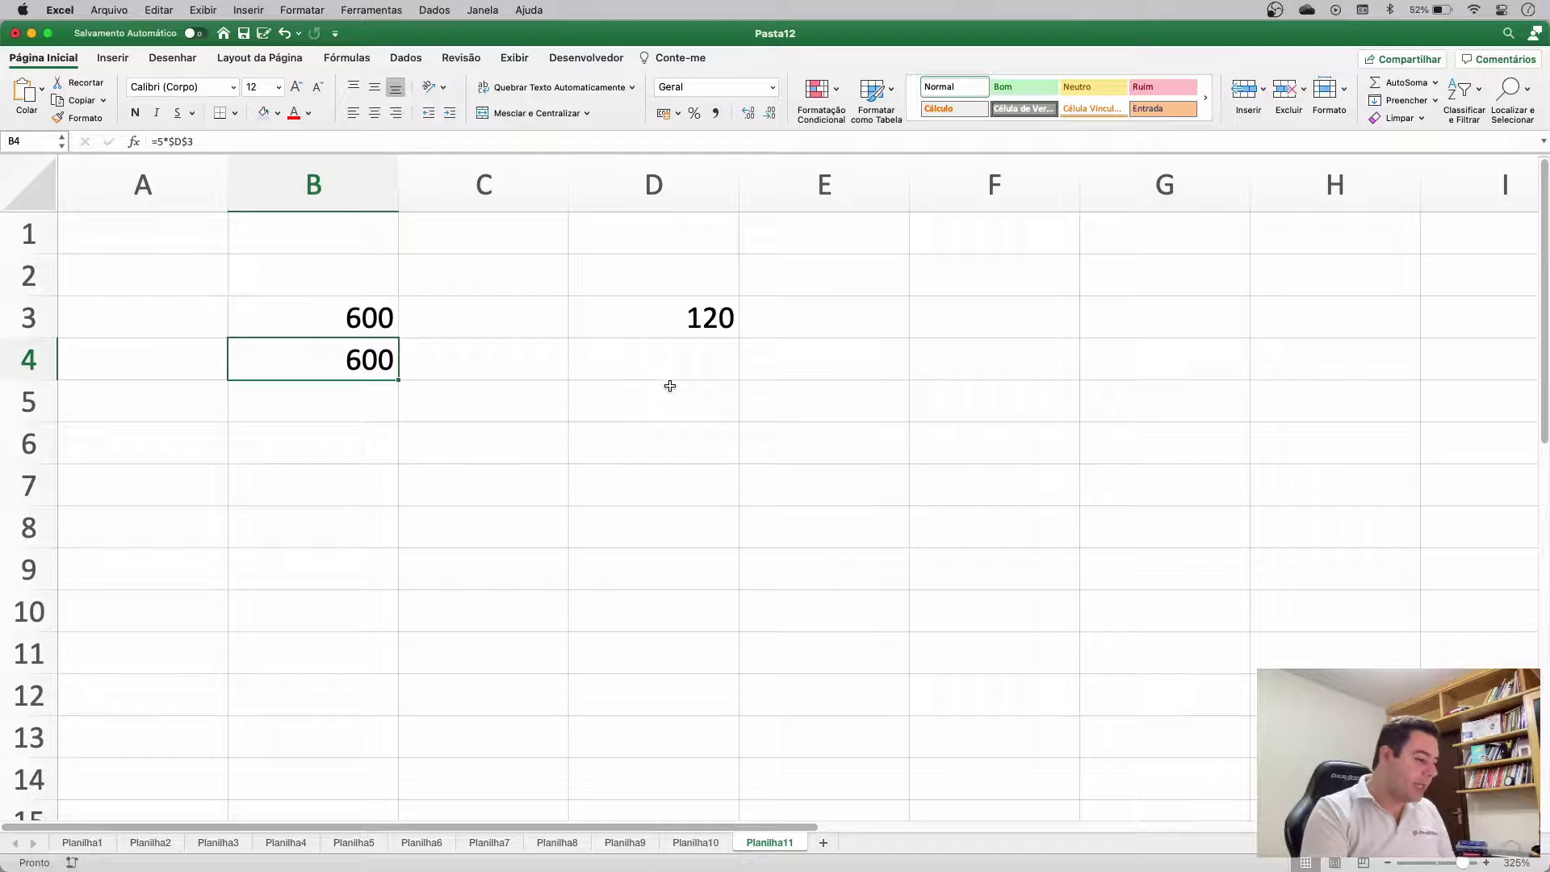
Step: Examine the client names, month headings and order quantities of the order report on the Planilha10 sheet
{"action": "left_click", "coordinate": [723, 843]}
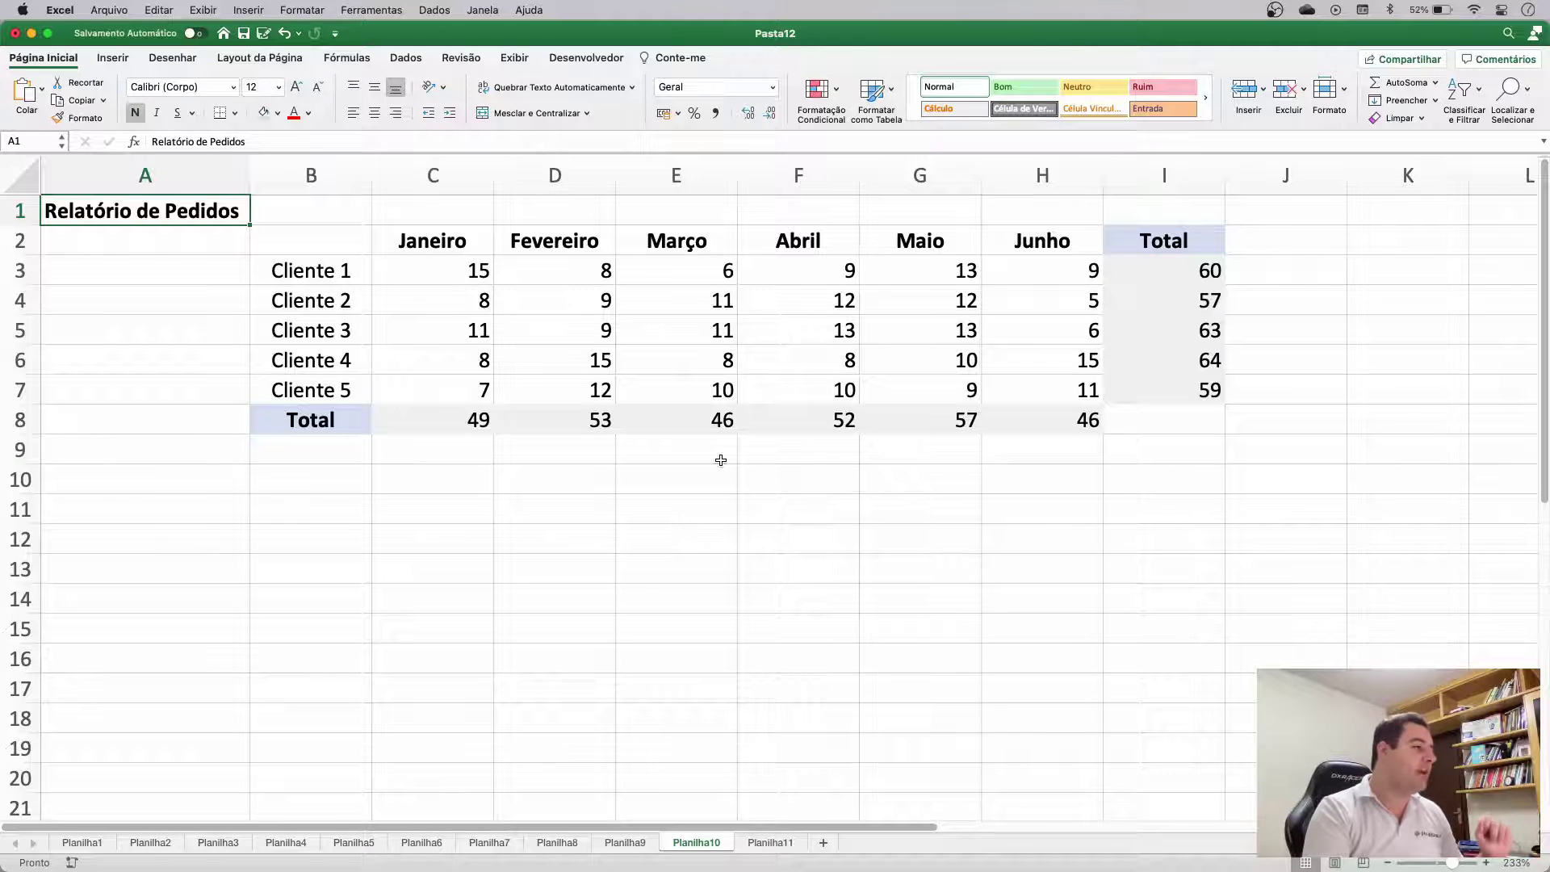
{"action": "left_click", "coordinate": [669, 477]}
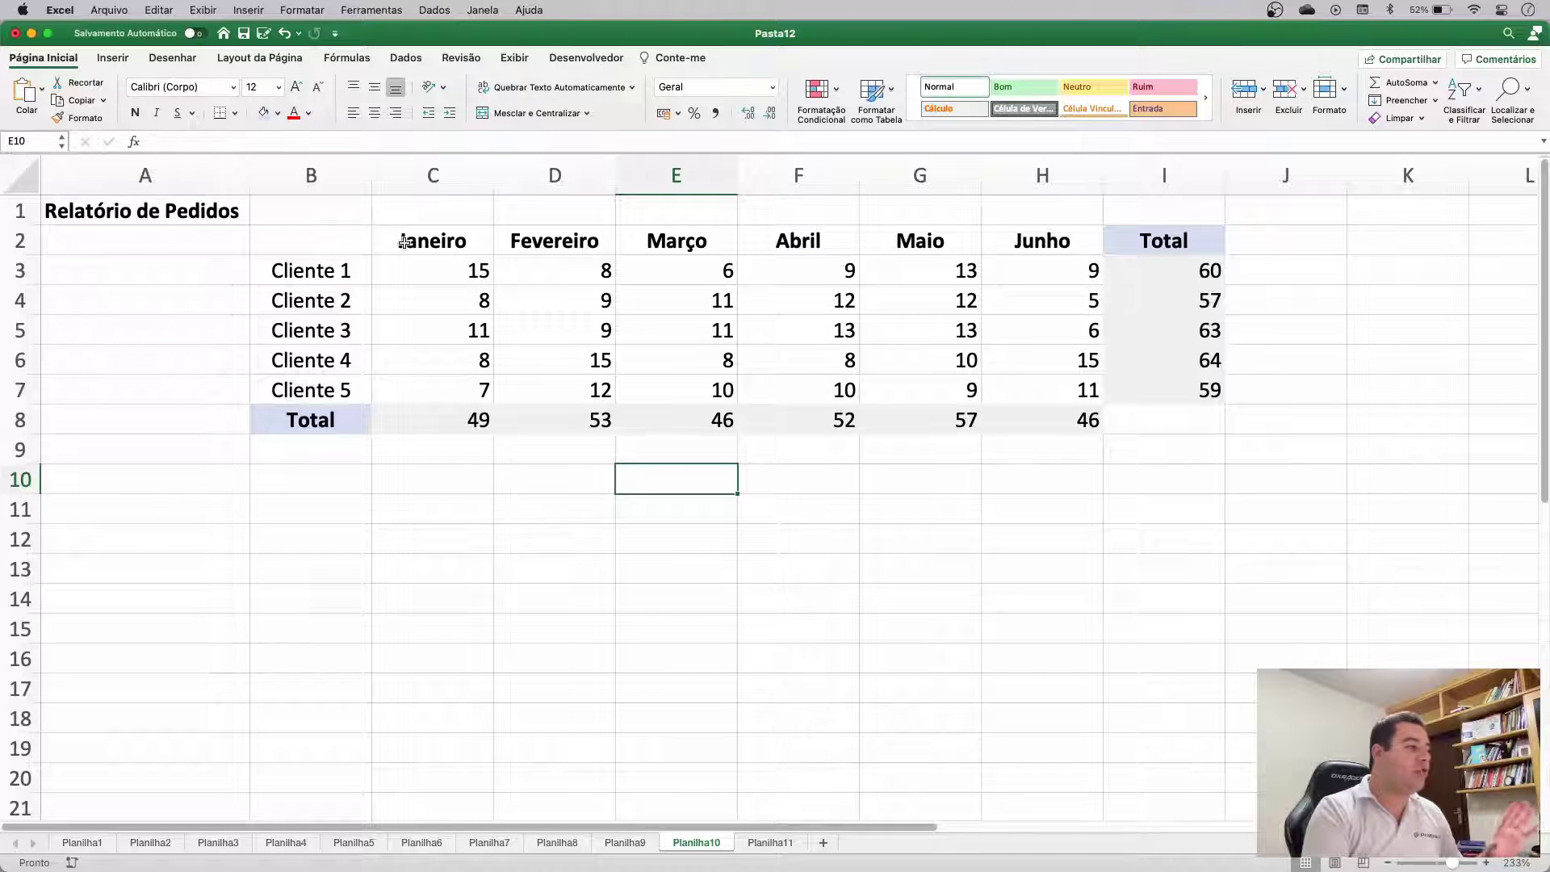
{"action": "left_click_drag", "start_coordinate": [343, 271], "coordinate": [342, 410]}
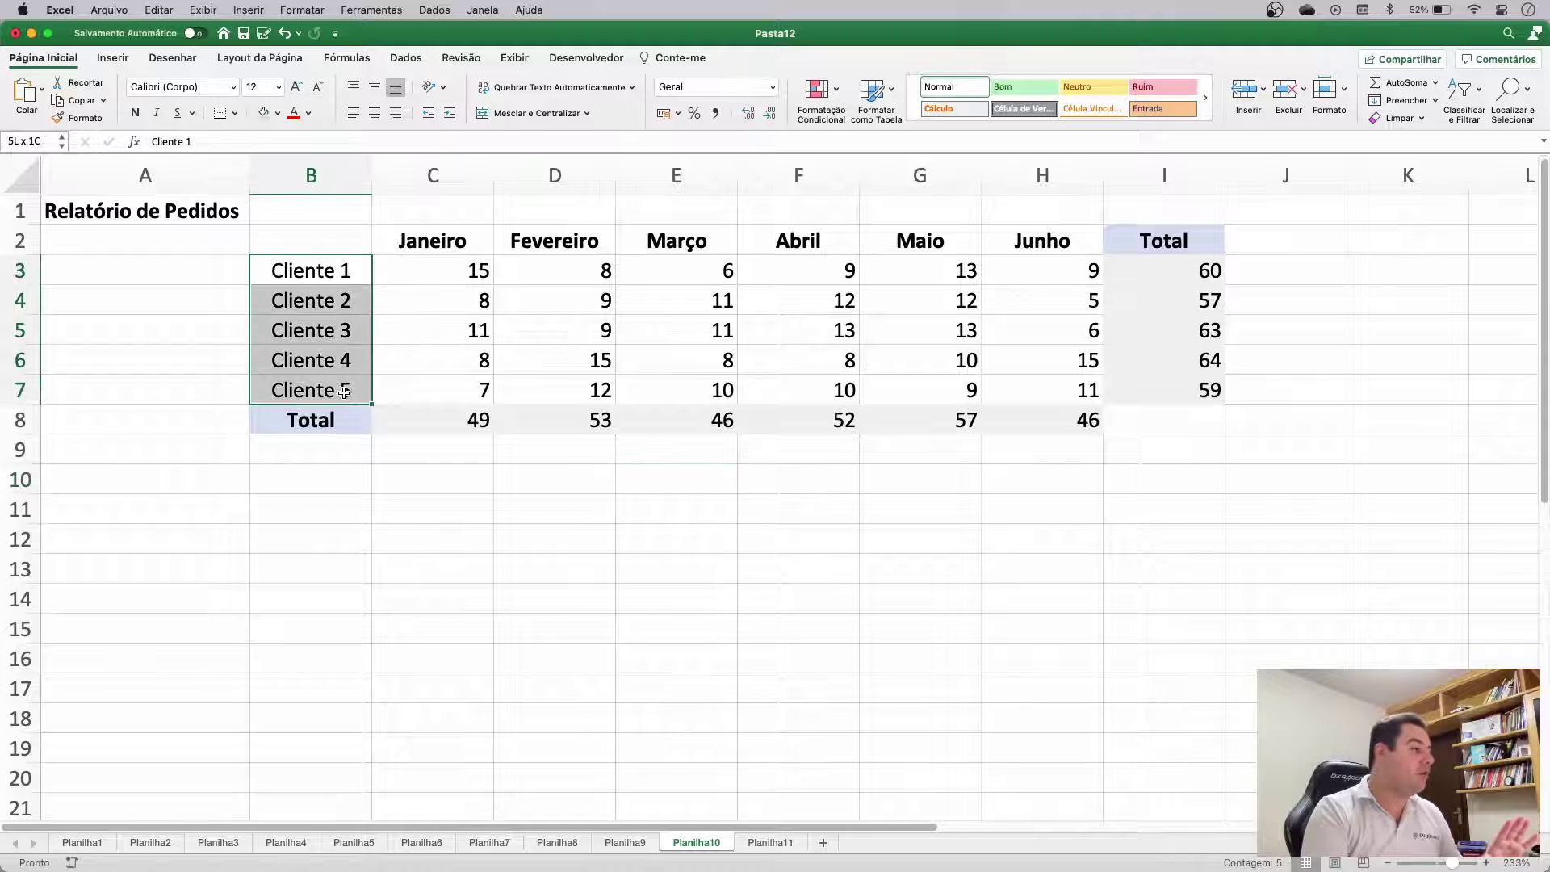
{"action": "left_click_drag", "start_coordinate": [446, 240], "coordinate": [1002, 236]}
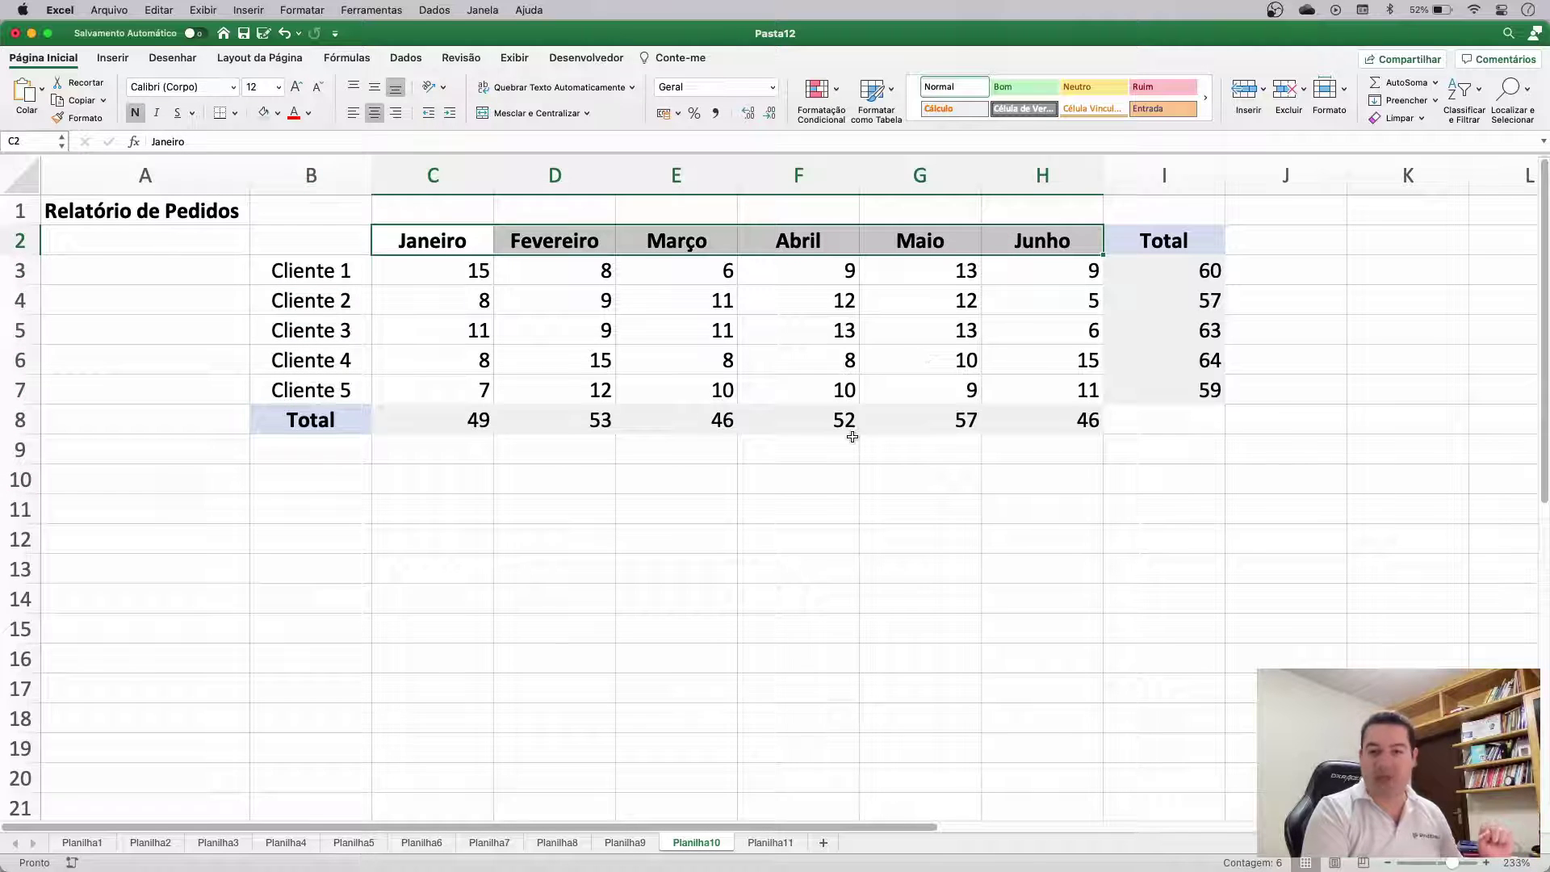
{"action": "left_click", "coordinate": [479, 269]}
{"action": "left_click", "coordinate": [514, 299]}
{"action": "left_click", "coordinate": [740, 312]}
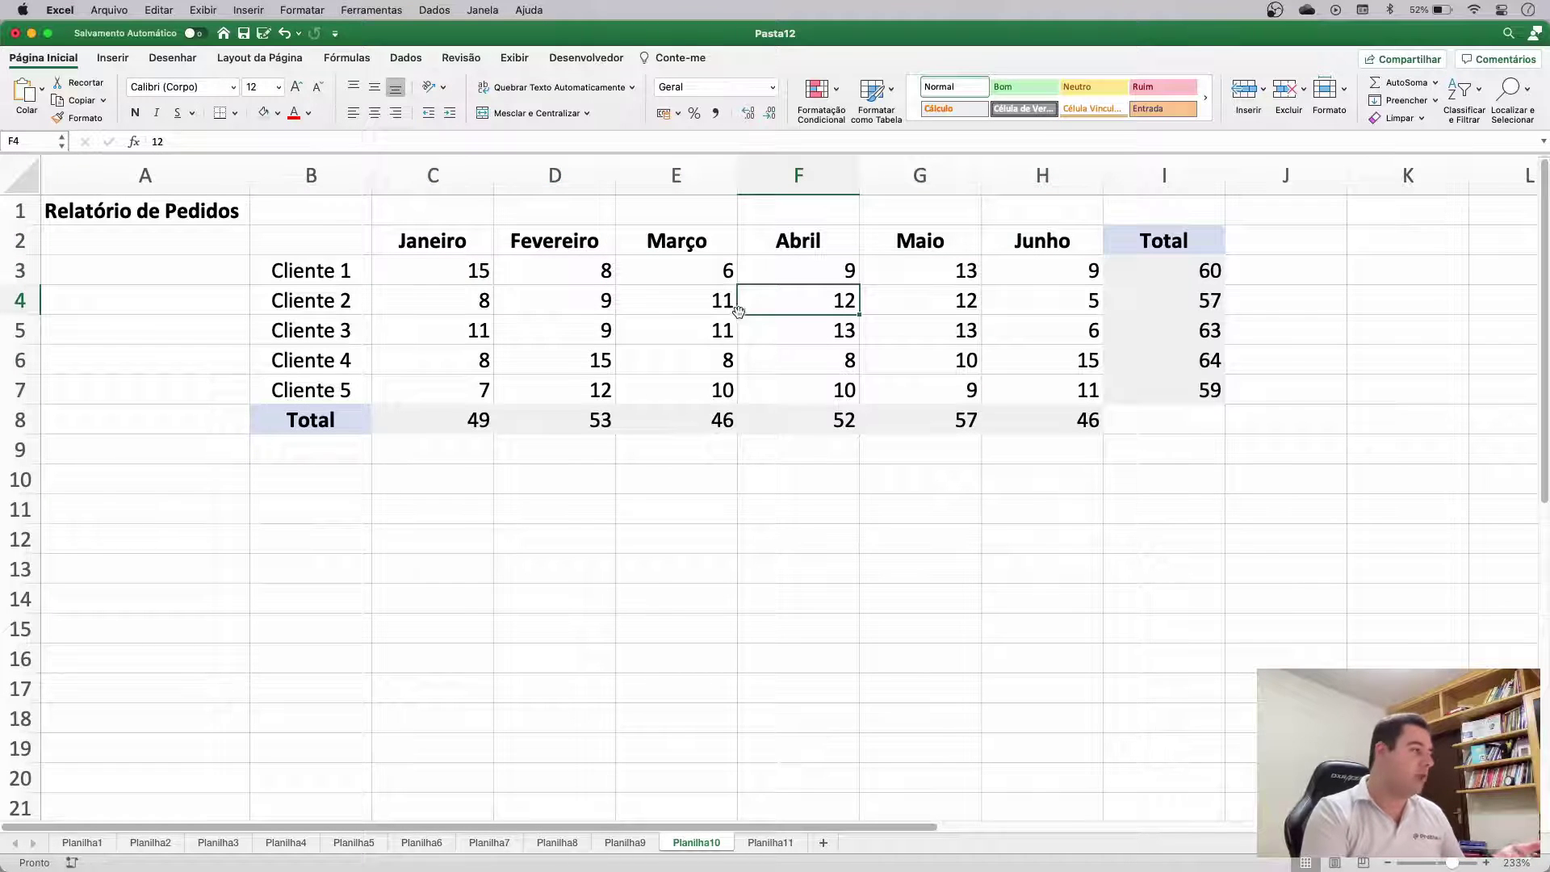
{"action": "left_click", "coordinate": [687, 303]}
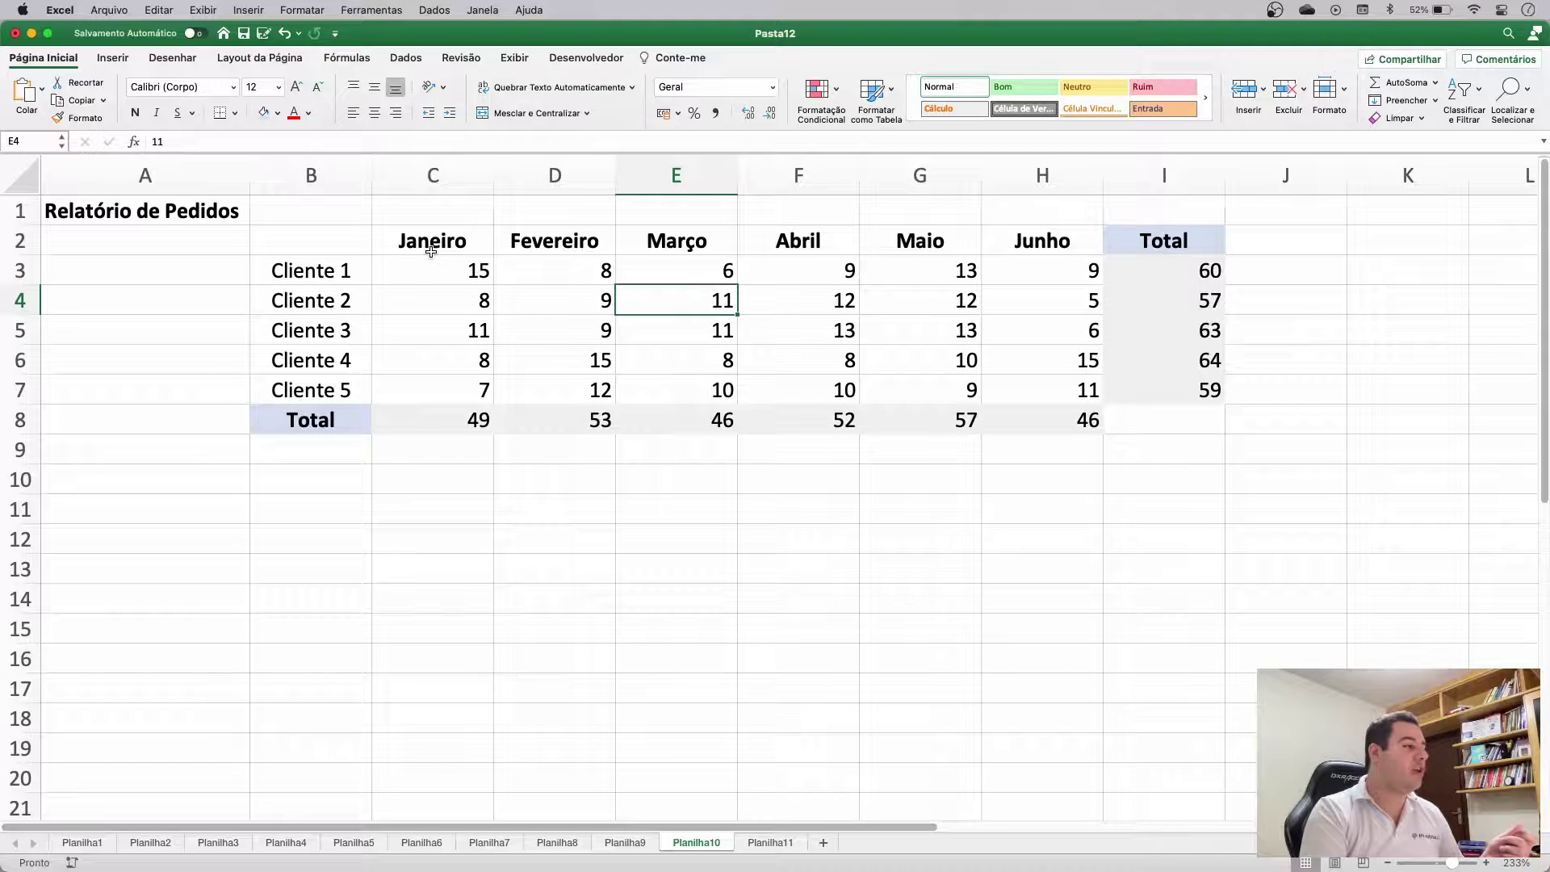
Step: Examine how the report's client total in I3 and January total in C8 are calculated from the order quantities
{"action": "left_click_drag", "start_coordinate": [428, 250], "coordinate": [431, 398]}
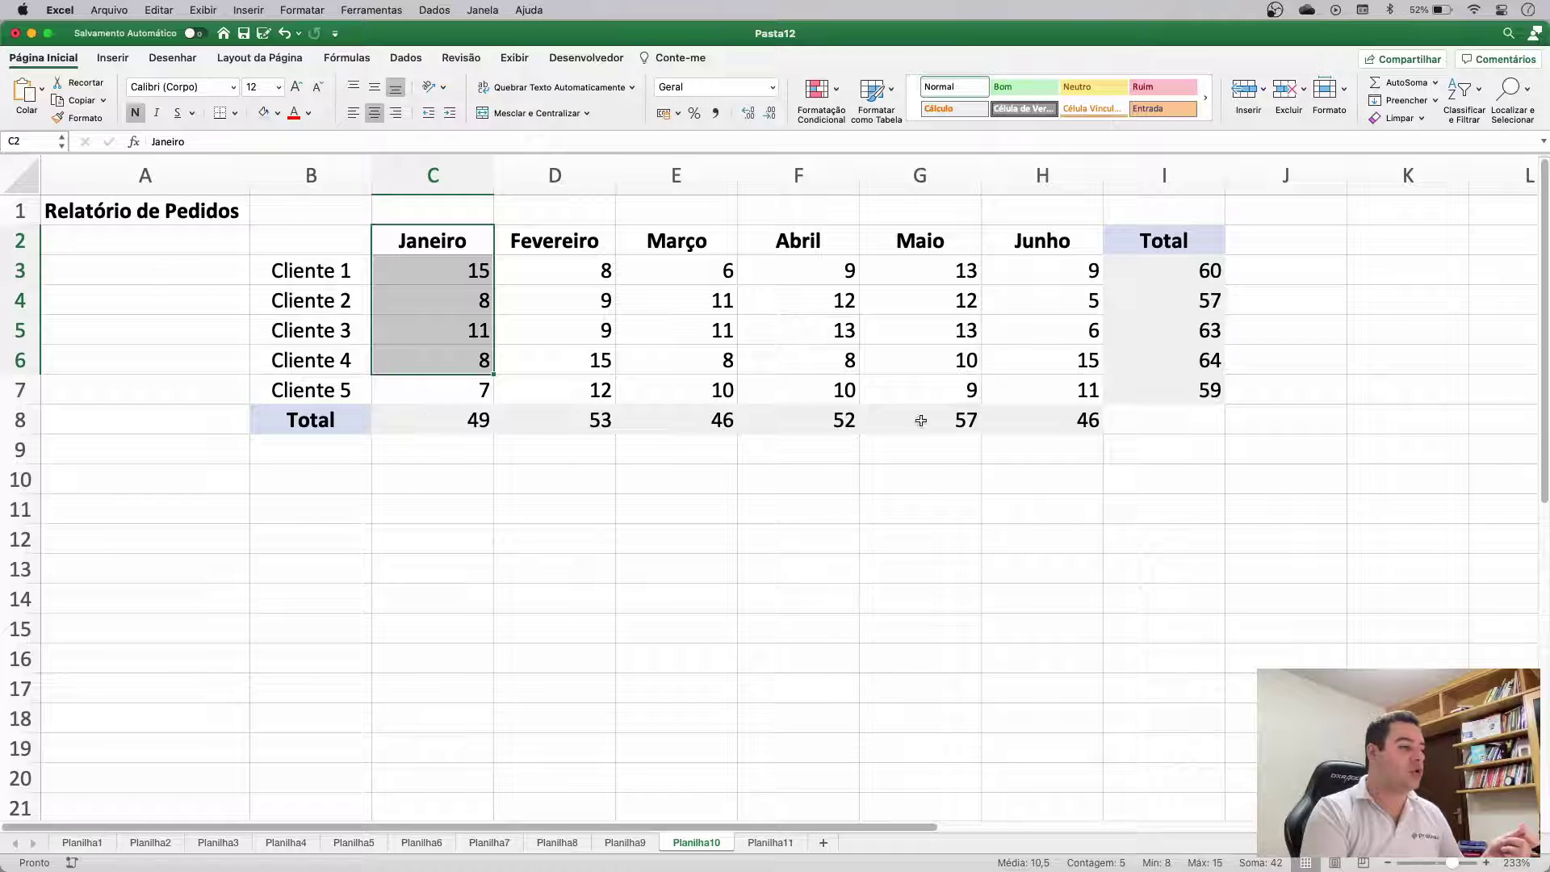
{"action": "left_click_drag", "start_coordinate": [465, 268], "coordinate": [1094, 269]}
{"action": "left_click", "coordinate": [1163, 264]}
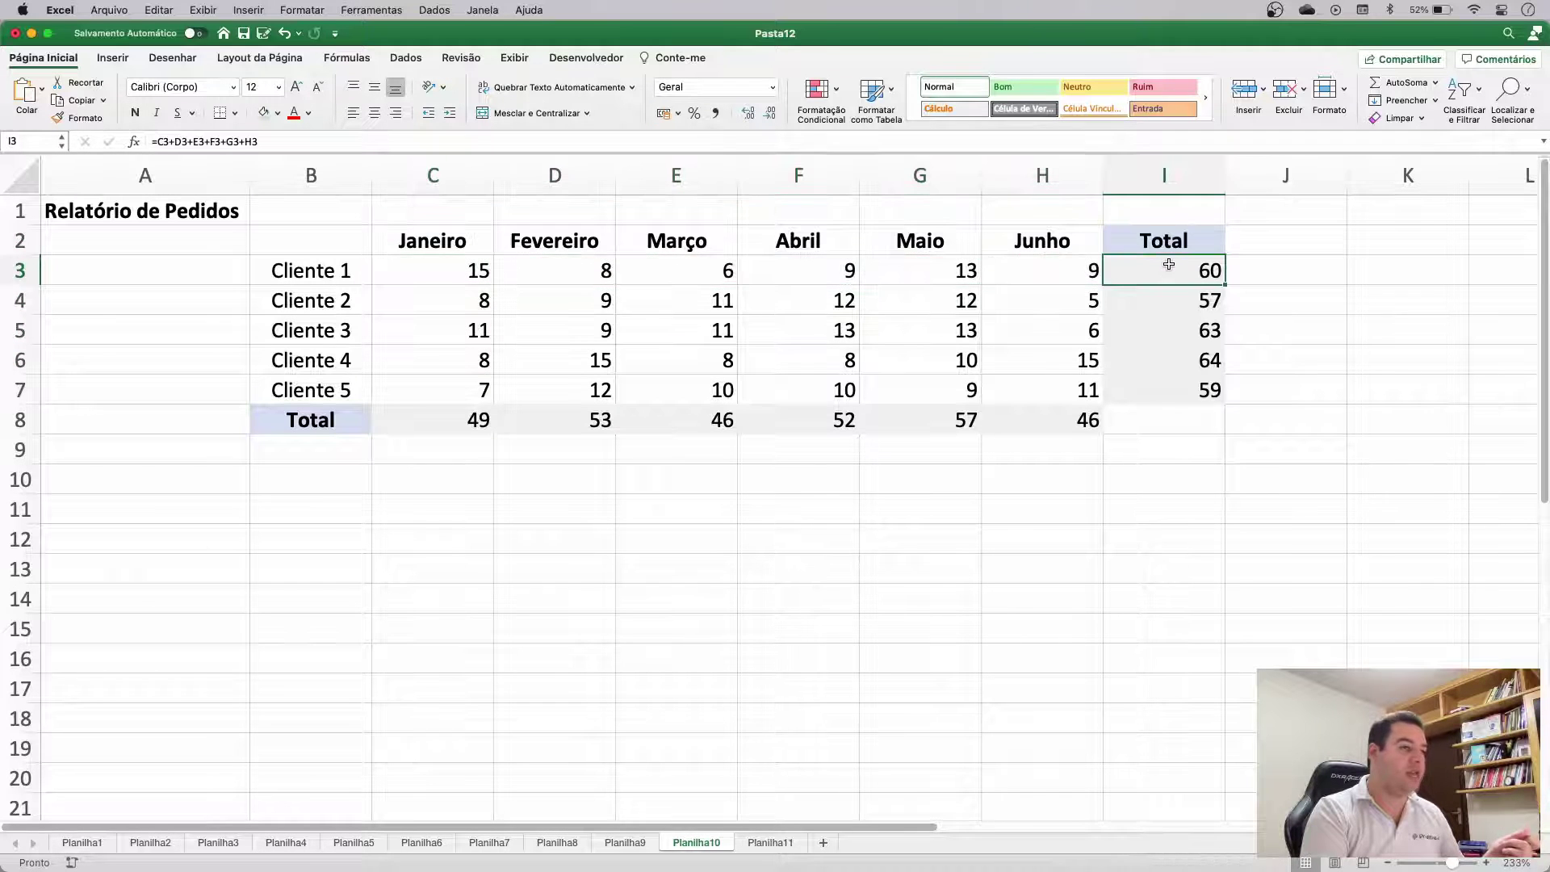
{"action": "left_click", "coordinate": [474, 420]}
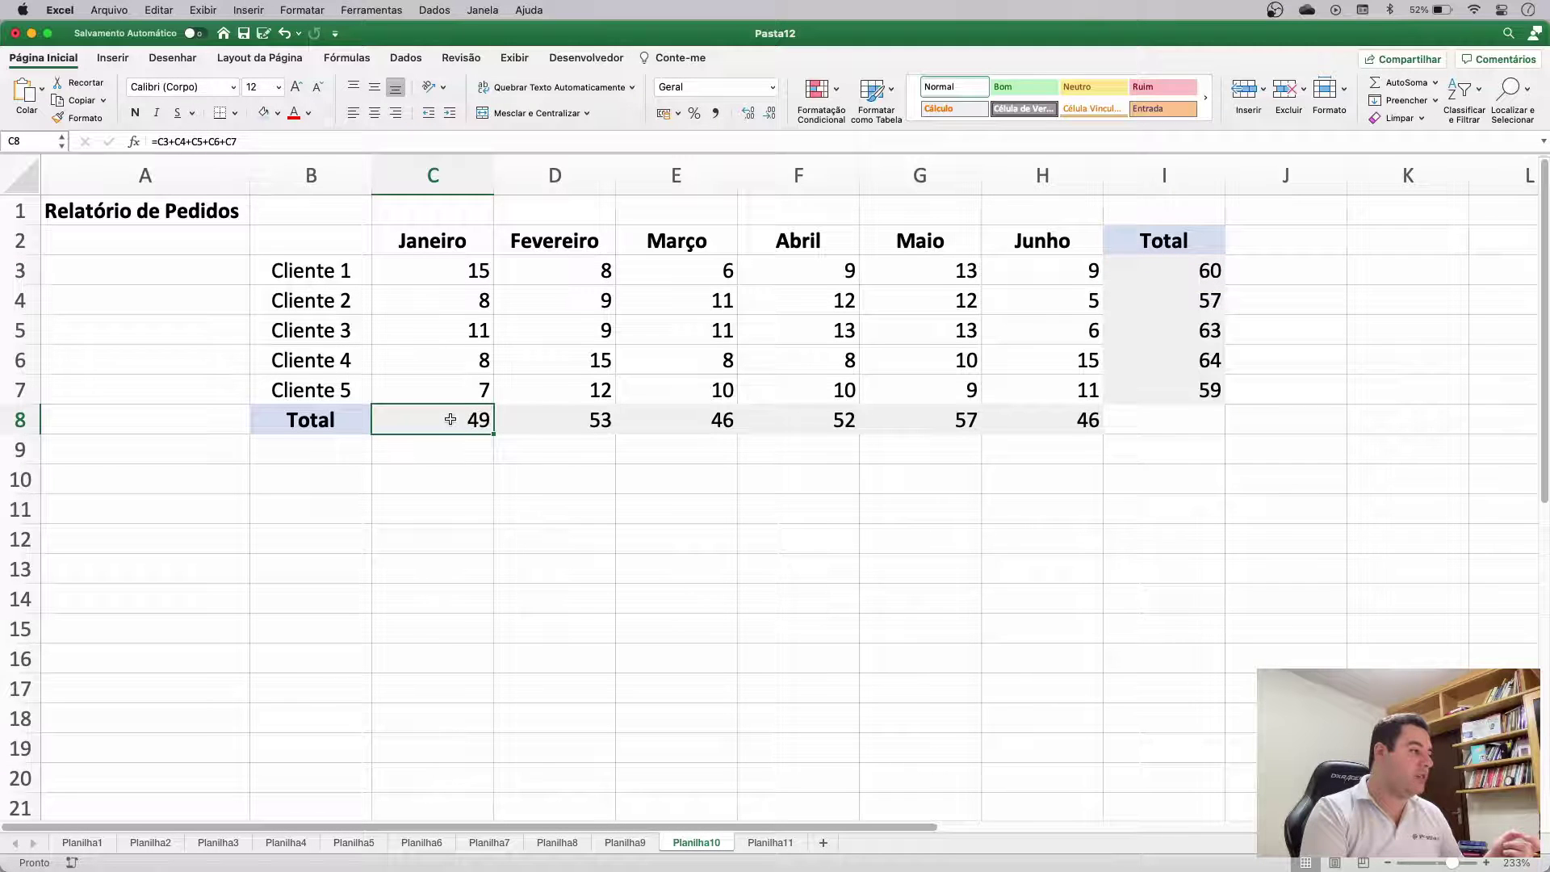
{"action": "left_click", "coordinate": [457, 272]}
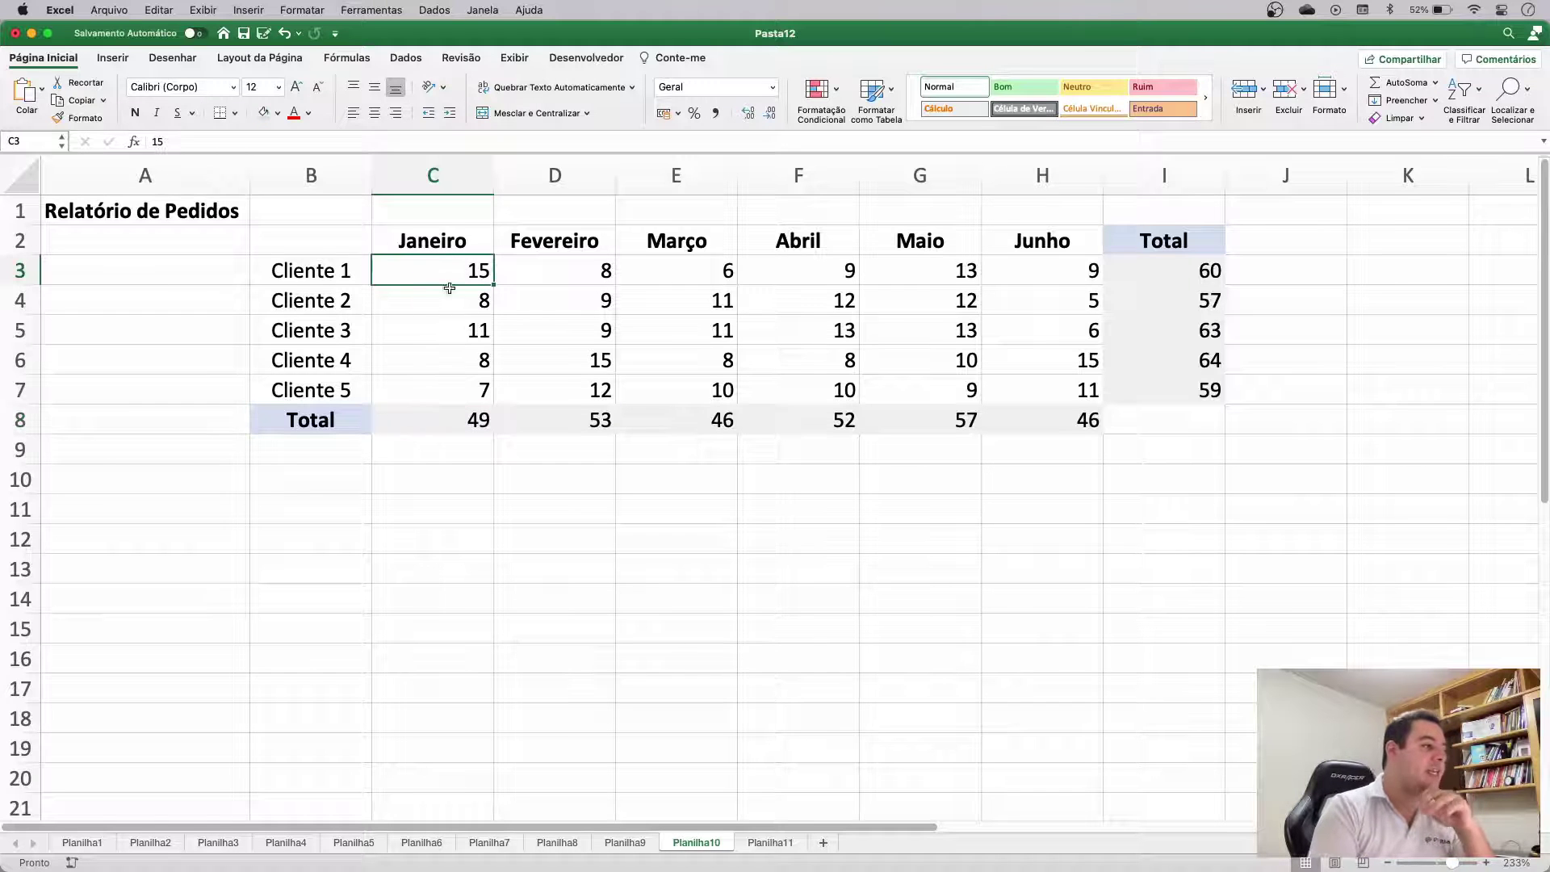
Step: Calculate Cliente 1's share of January orders in C11 with =15/49, formatted as a percentage with one decimal place
{"action": "left_click", "coordinate": [432, 507]}
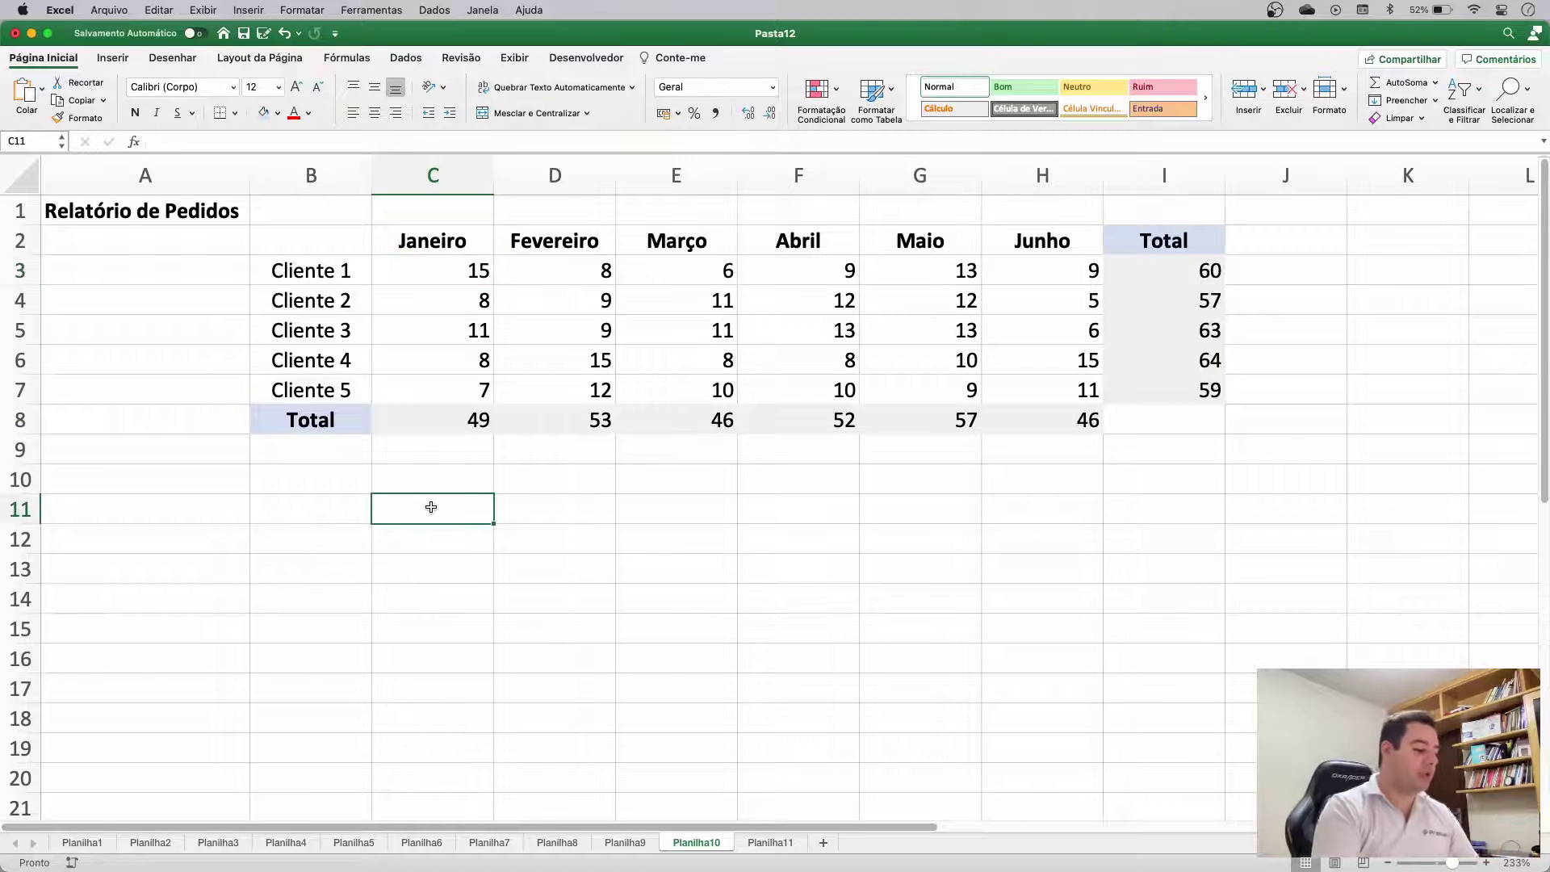
{"action": "type", "text": "=15/49"}
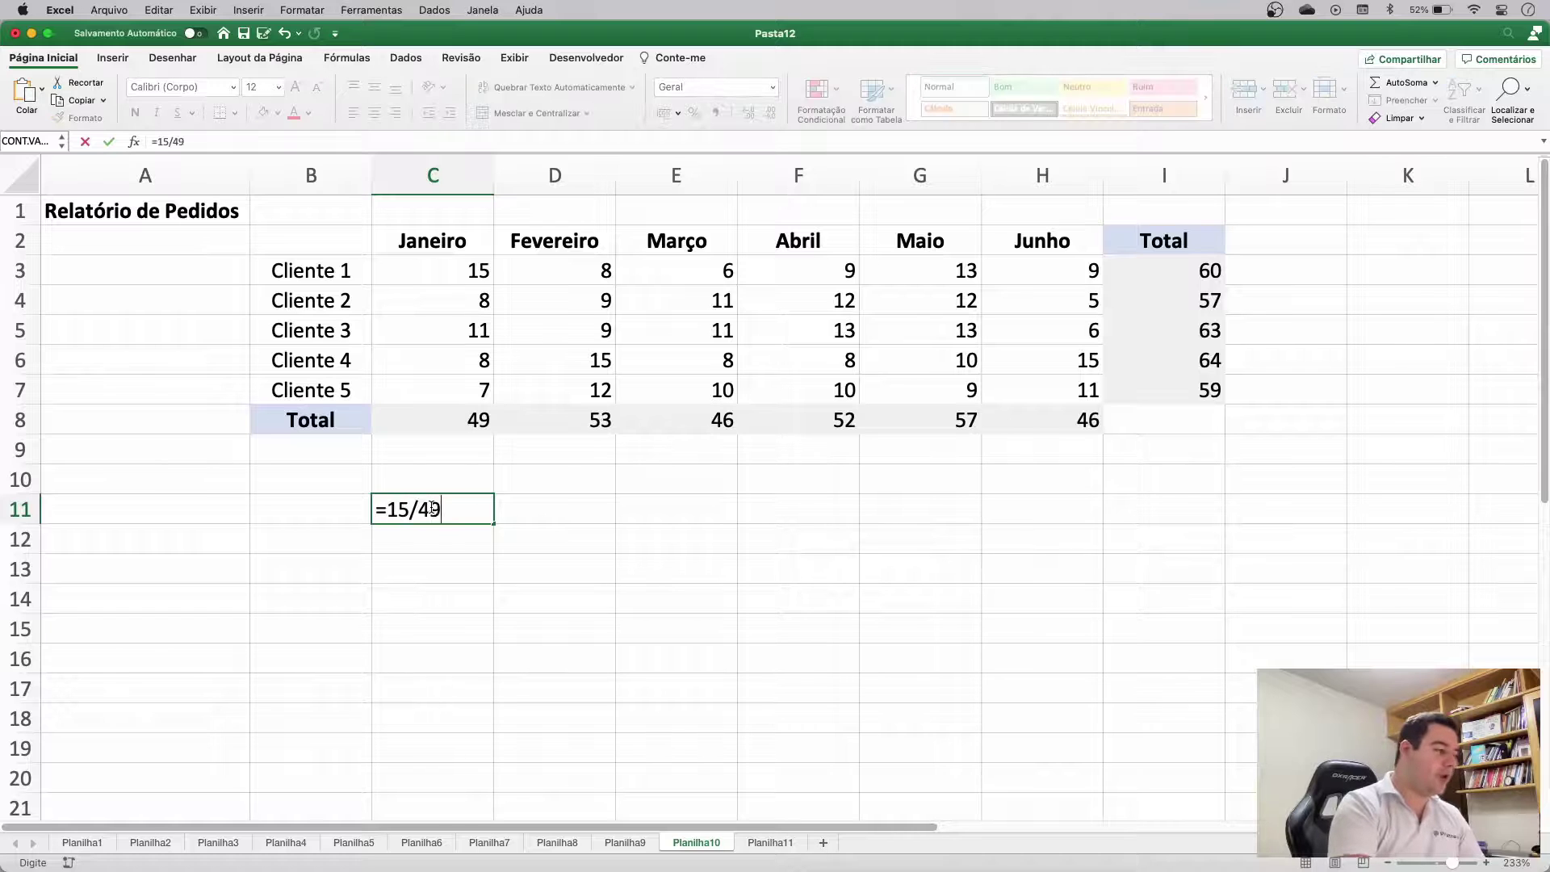
{"action": "key", "text": "Return"}
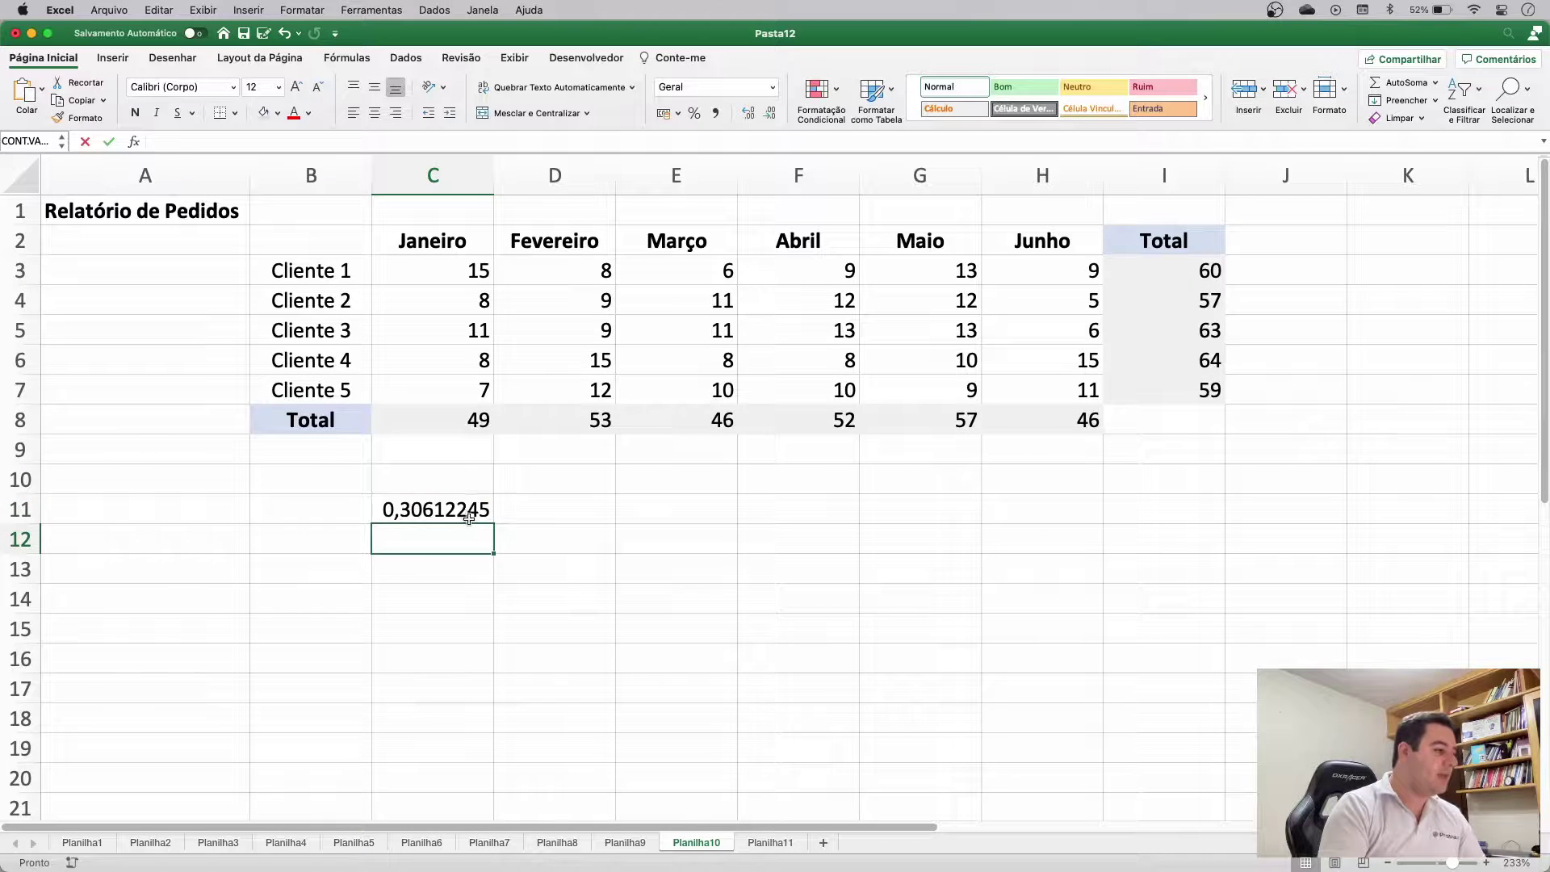
{"action": "left_click", "coordinate": [462, 515]}
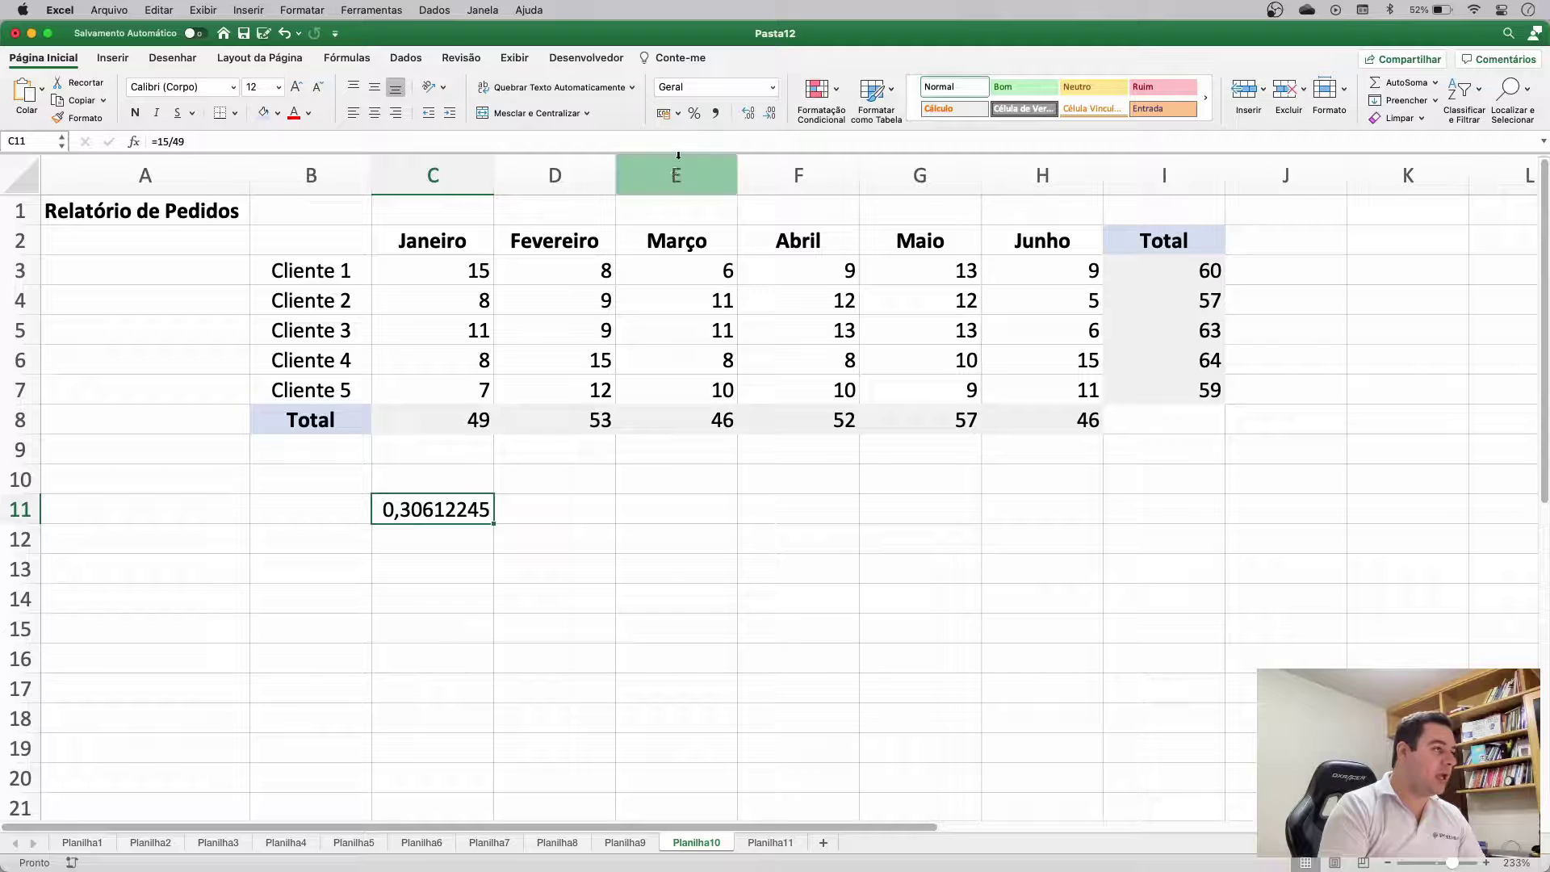
{"action": "left_click", "coordinate": [693, 115]}
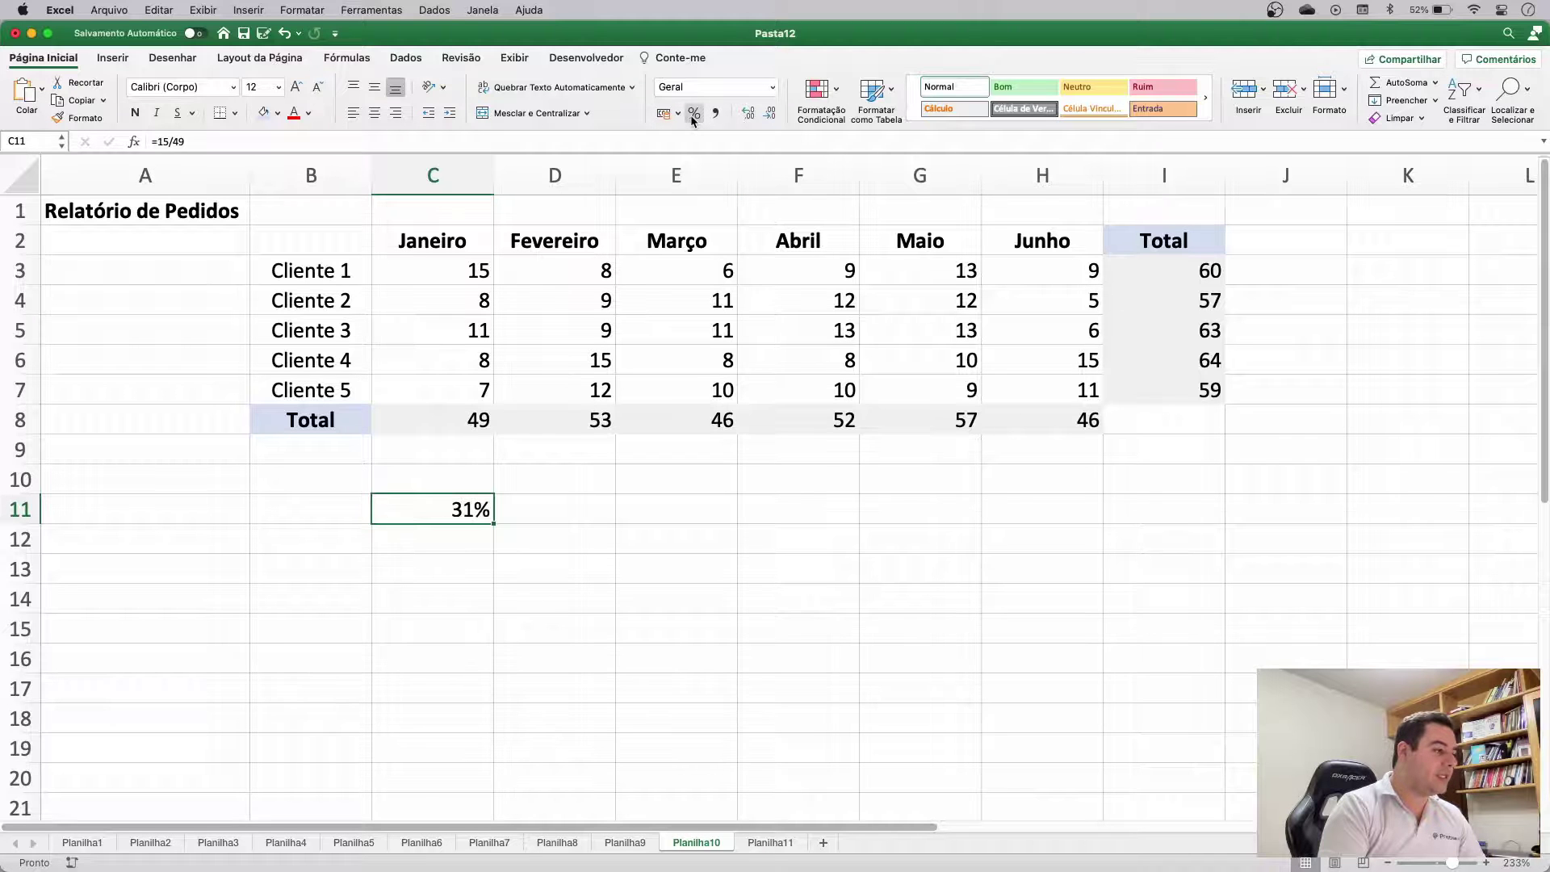
{"action": "left_click", "coordinate": [744, 113]}
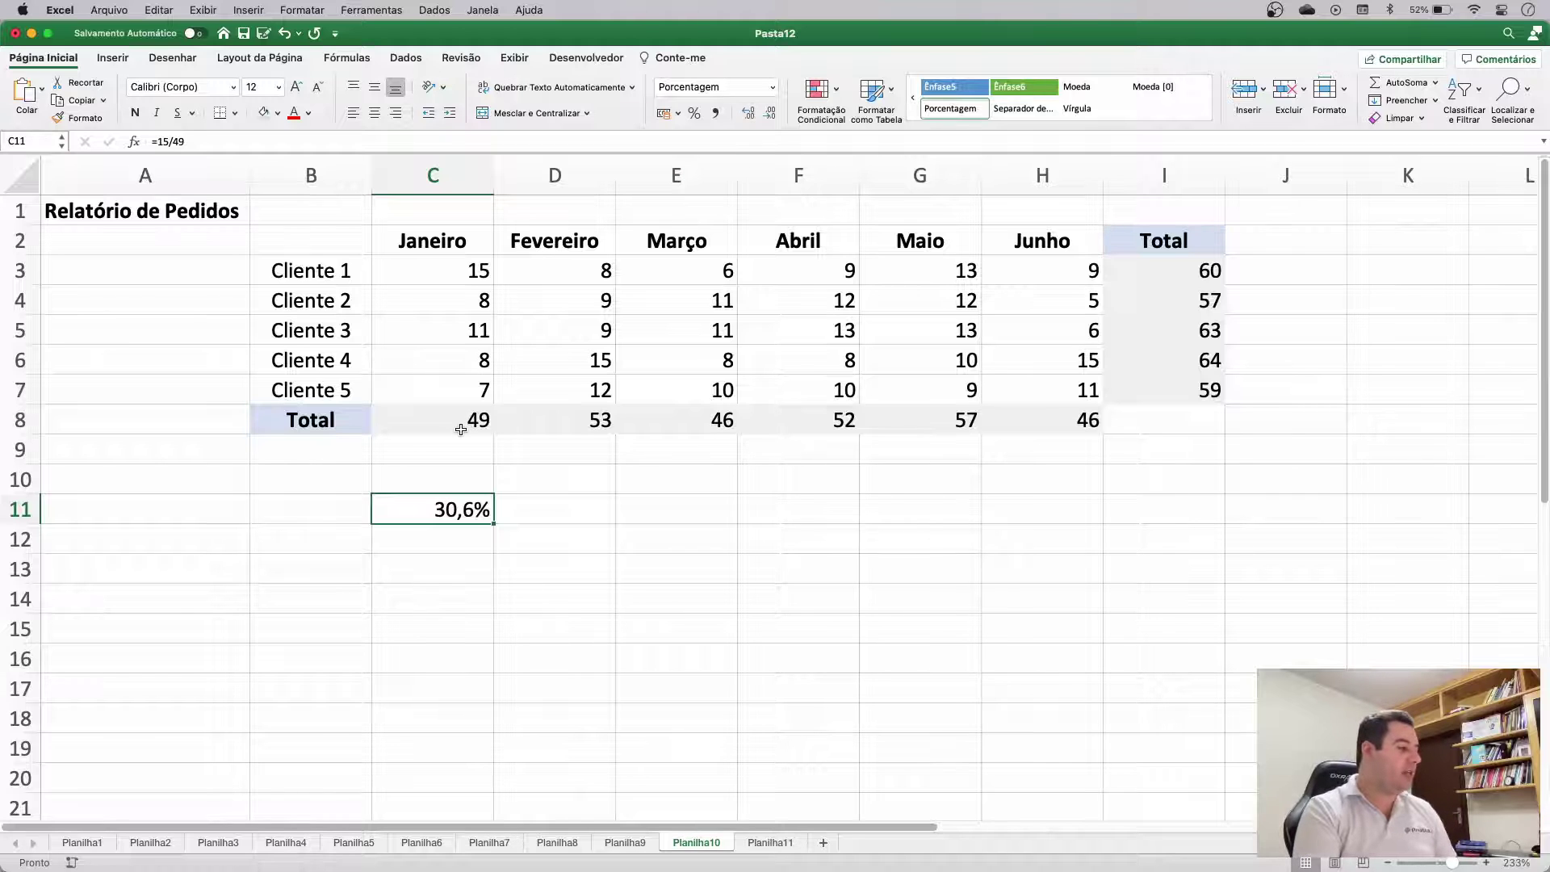
Step: Try copying the percentage from C11 over Cliente 1's January quantity in C3
{"action": "key", "text": "super+c"}
{"action": "left_click", "coordinate": [453, 267]}
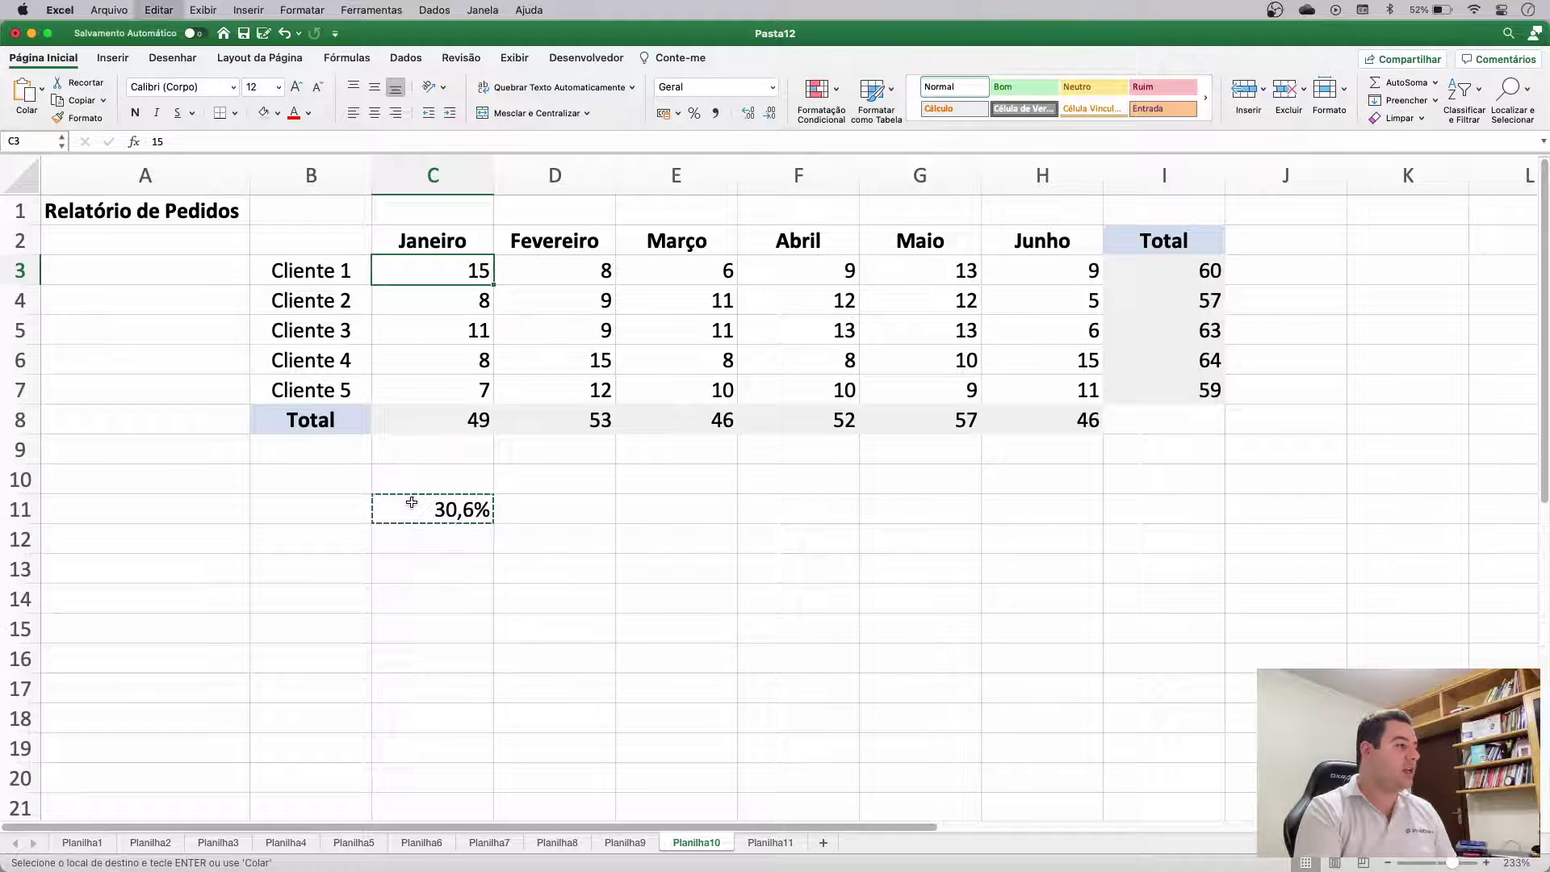
{"action": "key", "text": "super+v"}
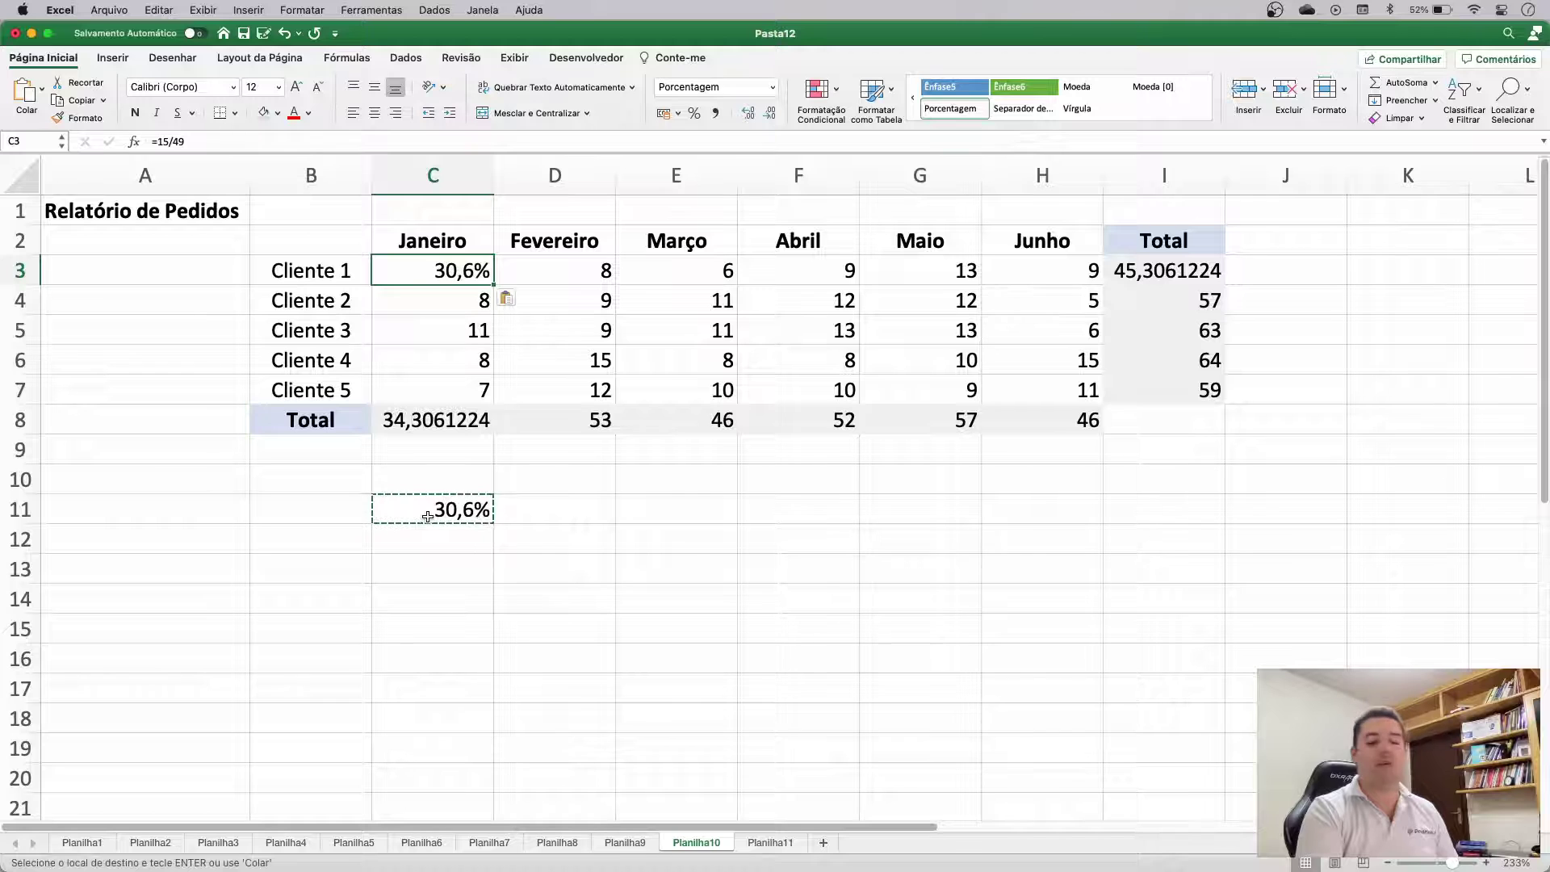
Step: Undo the paste into C3 and clear the trial percentage from C11
{"action": "key", "text": "super+z"}
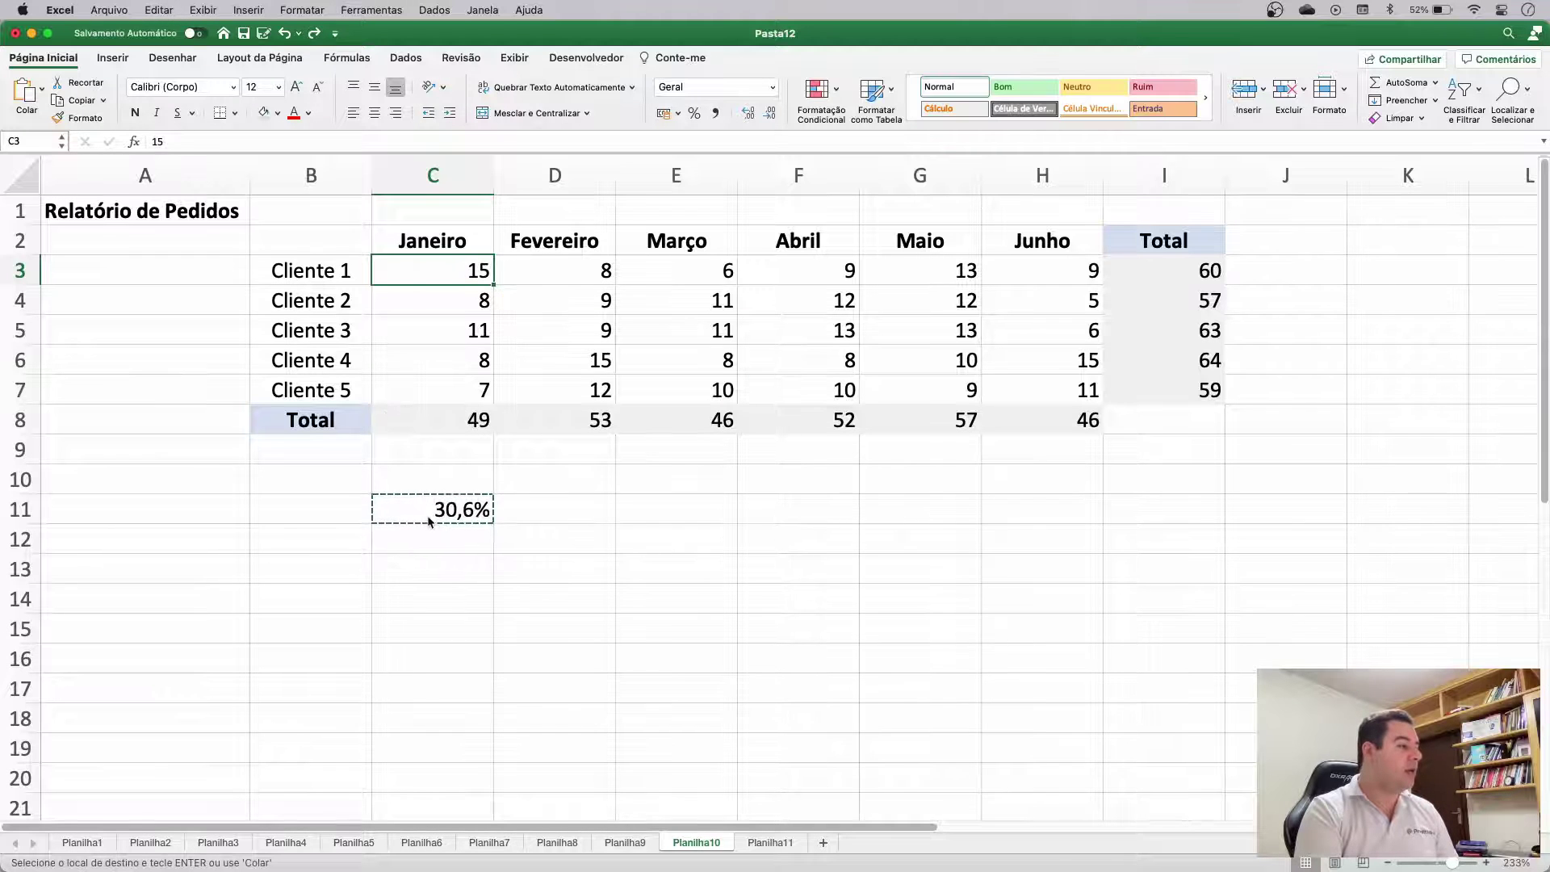
{"action": "left_click", "coordinate": [431, 521]}
{"action": "key", "text": "Delete"}
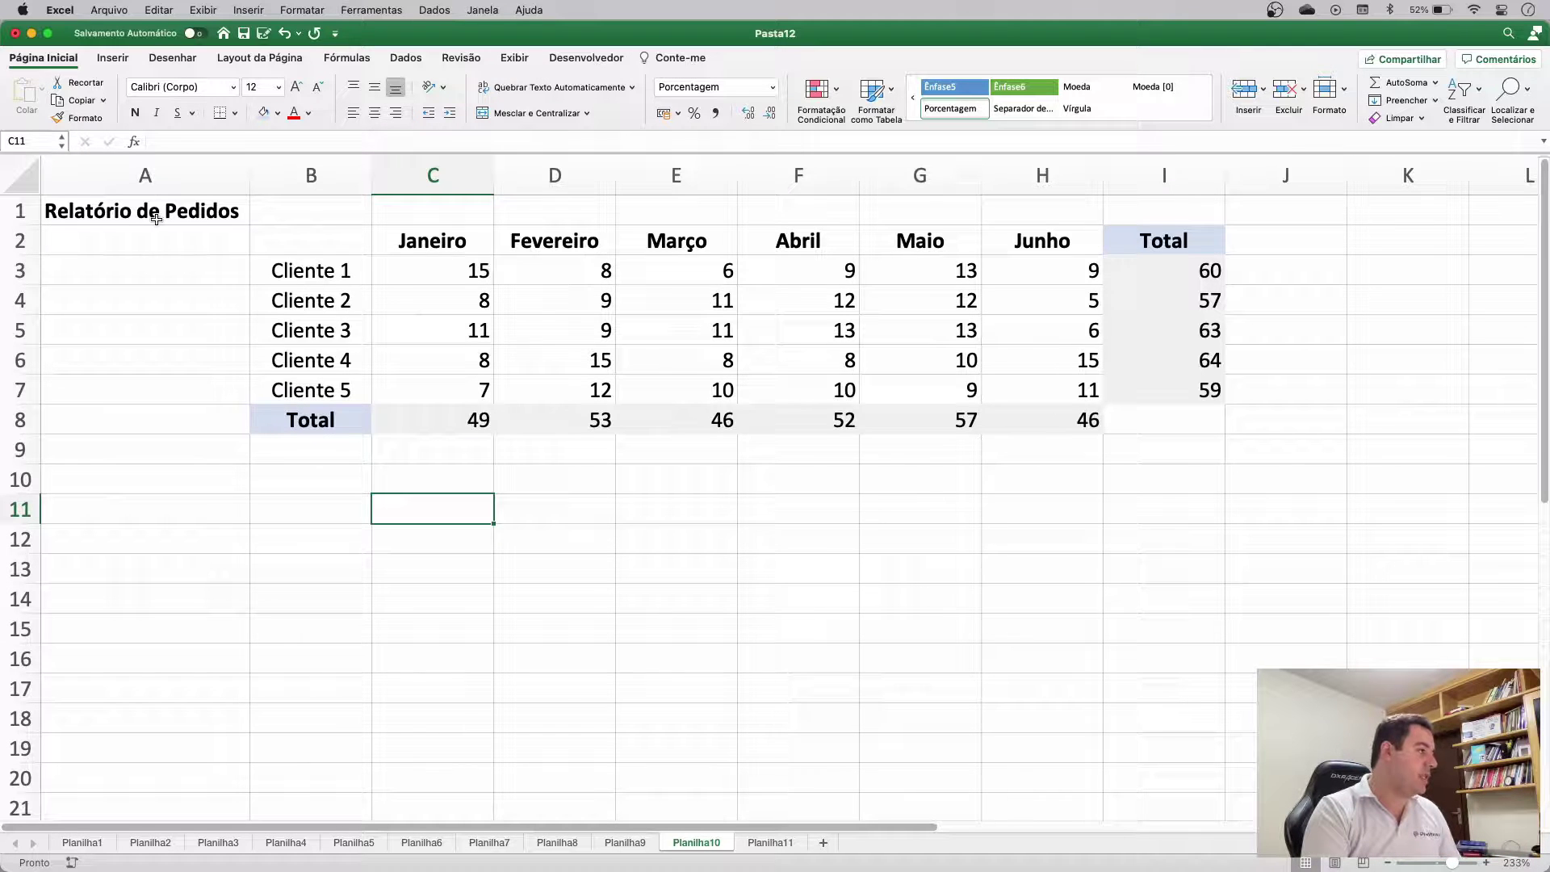
Step: Duplicate the whole order report, range A1:I8, below the original starting at cell A11
{"action": "left_click_drag", "start_coordinate": [156, 220], "coordinate": [1128, 424]}
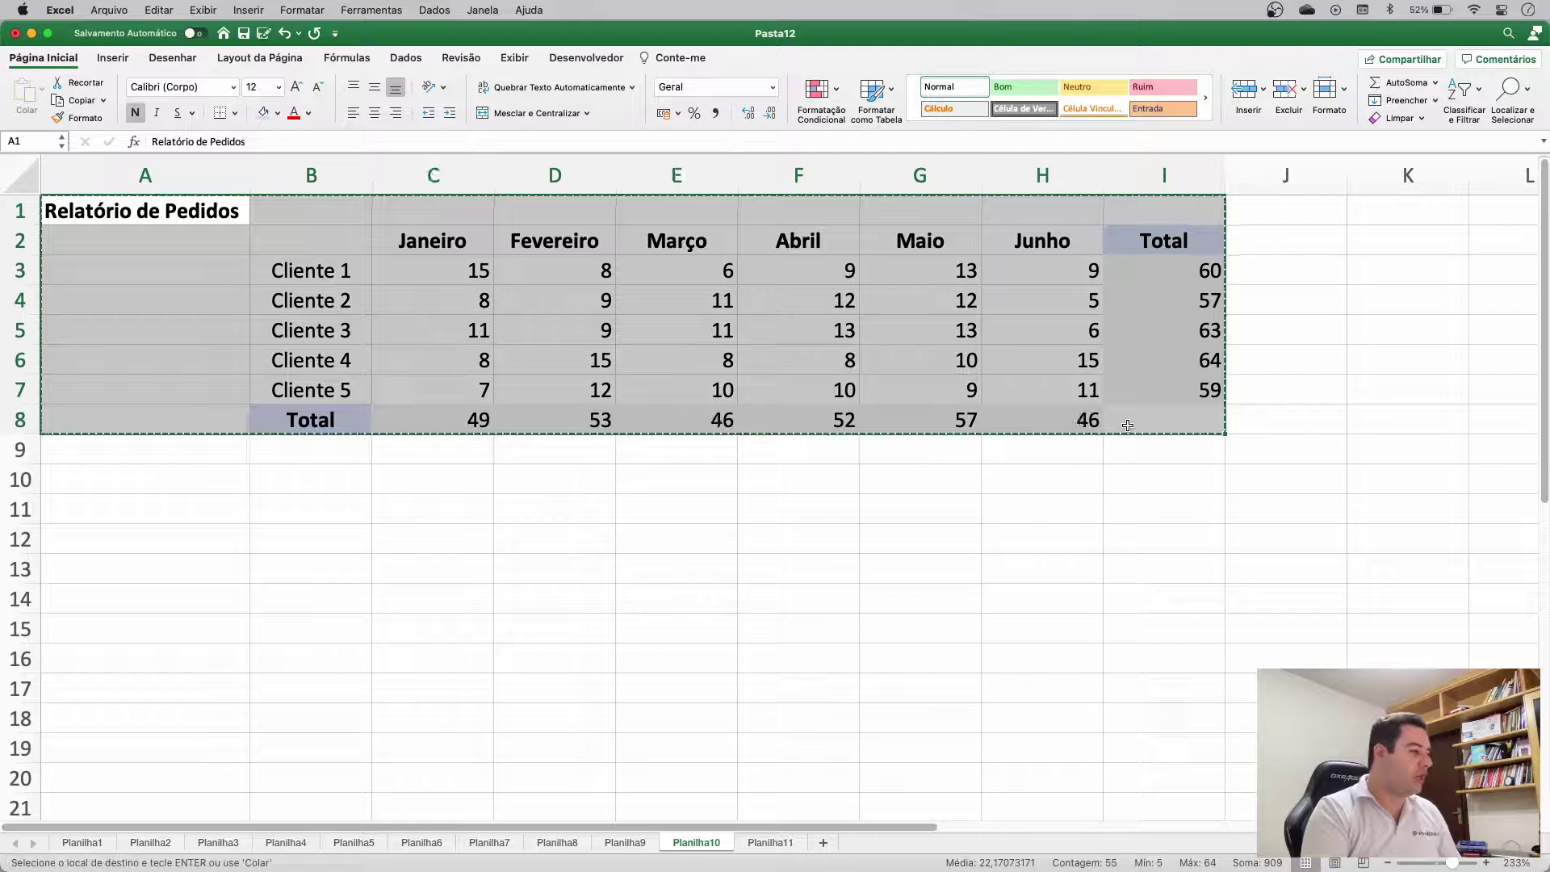
{"action": "key", "text": "cmd+c"}
{"action": "left_click", "coordinate": [114, 506]}
{"action": "key", "text": "super+v"}
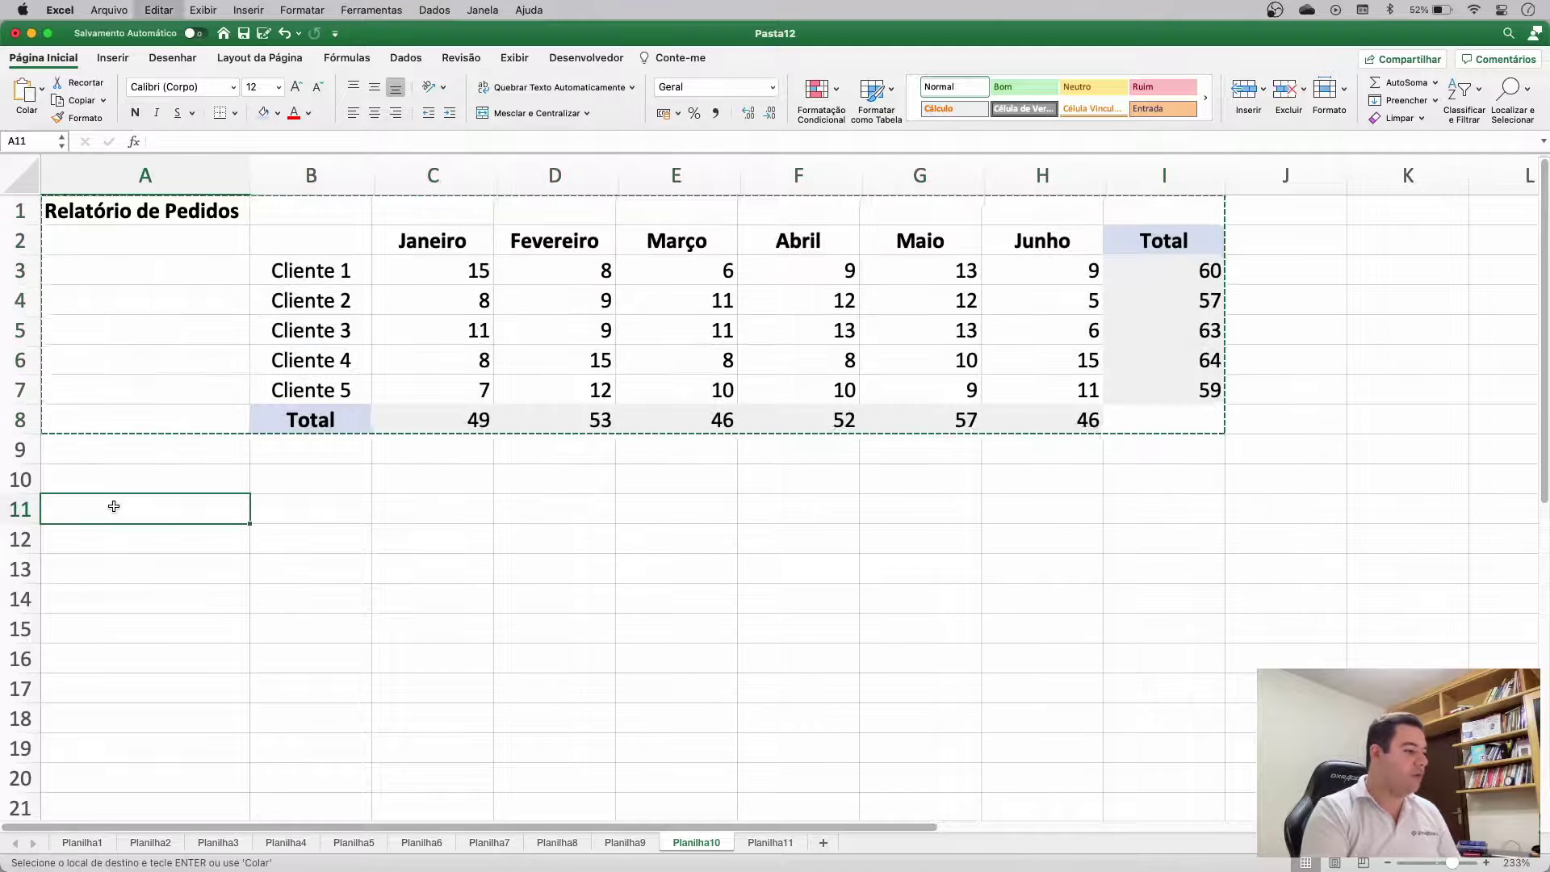
Step: Clear the copied report's client quantities in C13:H17, the monthly totals in C18:H18 and the client totals in I13:I17
{"action": "left_click", "coordinate": [549, 577]}
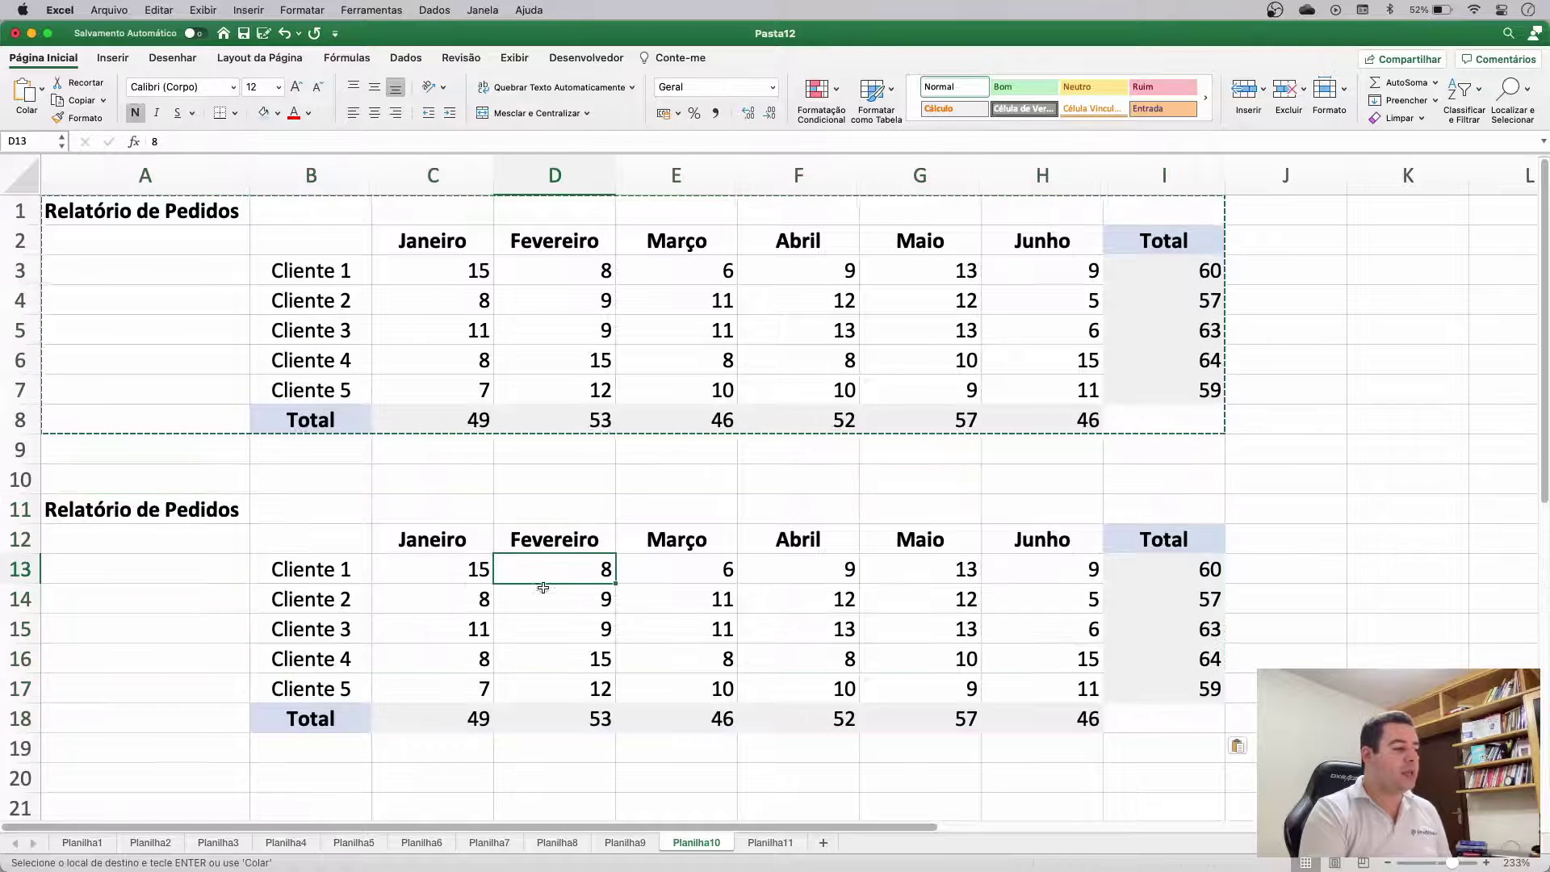
{"action": "left_click_drag", "start_coordinate": [408, 567], "coordinate": [1080, 678]}
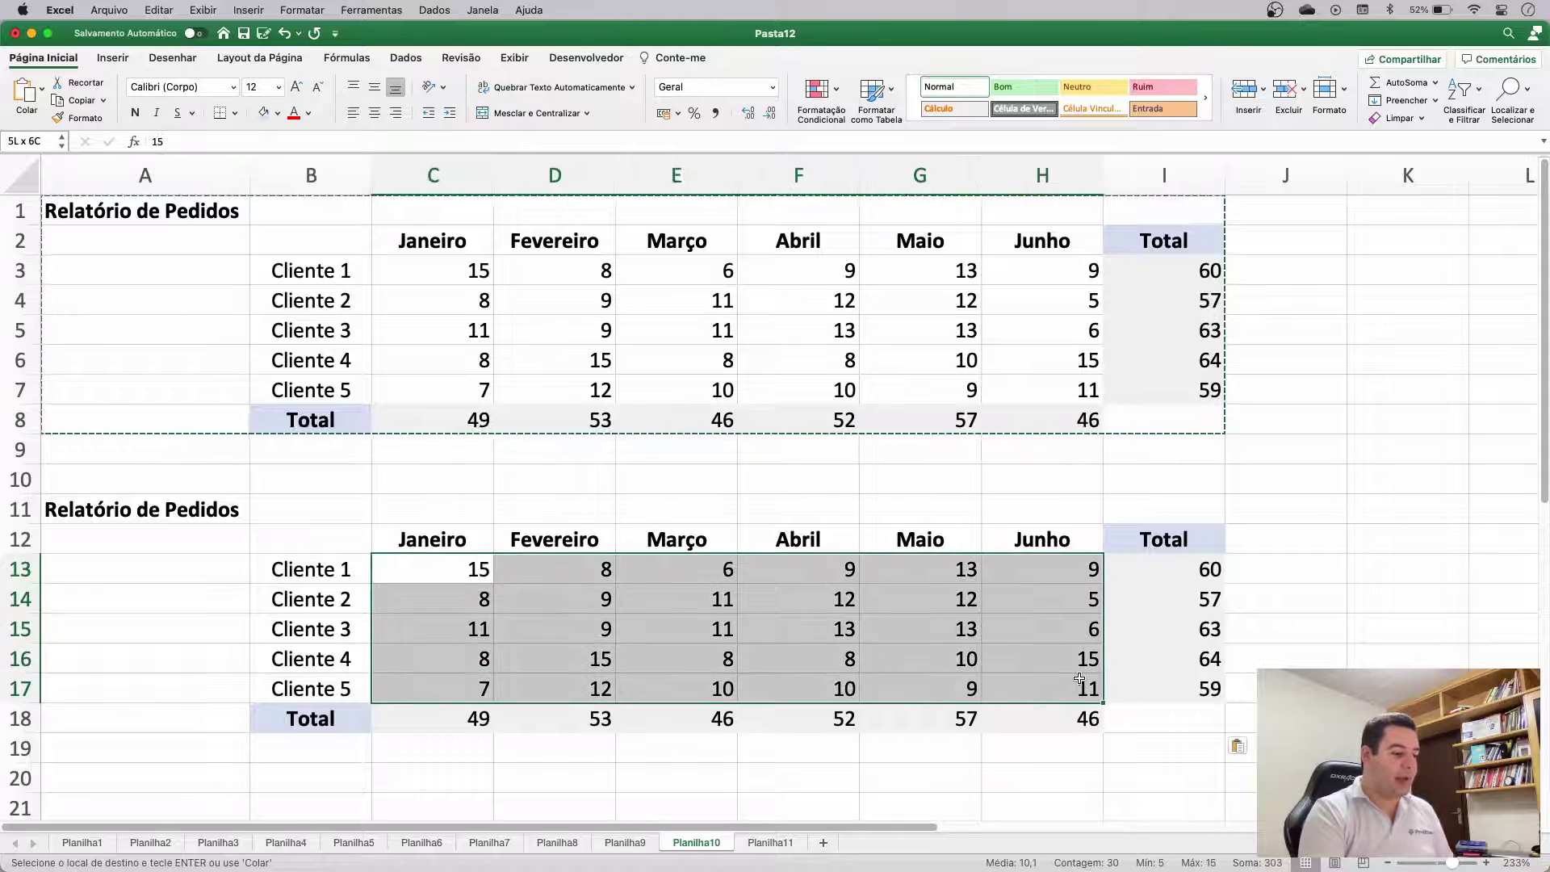
{"action": "key", "text": "Delete"}
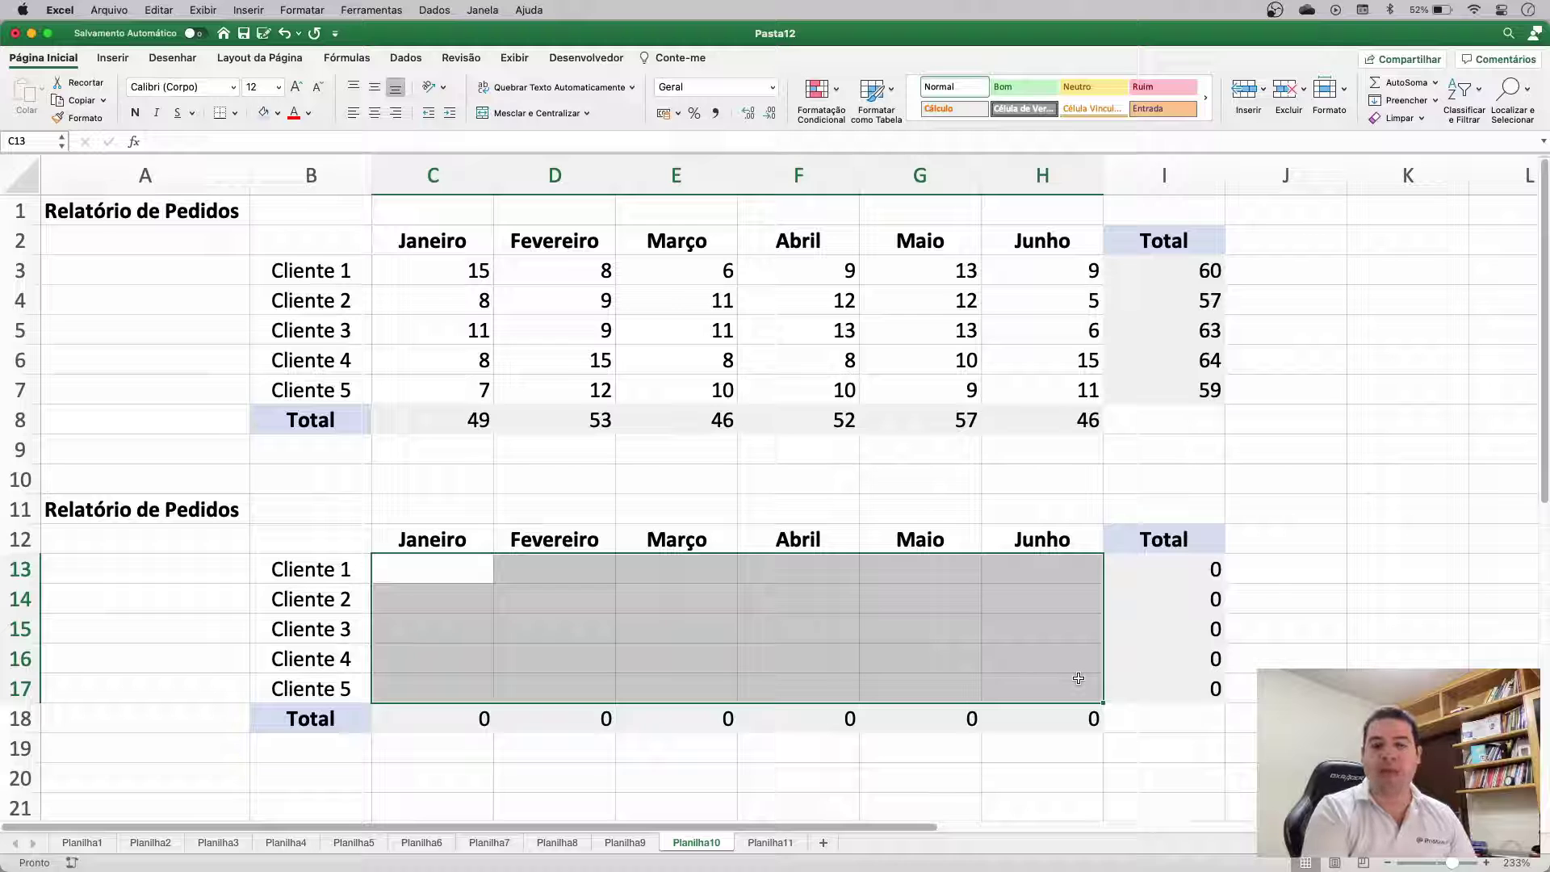
{"action": "left_click_drag", "start_coordinate": [462, 711], "coordinate": [1042, 719]}
{"action": "key", "text": "Delete"}
{"action": "left_click_drag", "start_coordinate": [1163, 688], "coordinate": [1149, 563]}
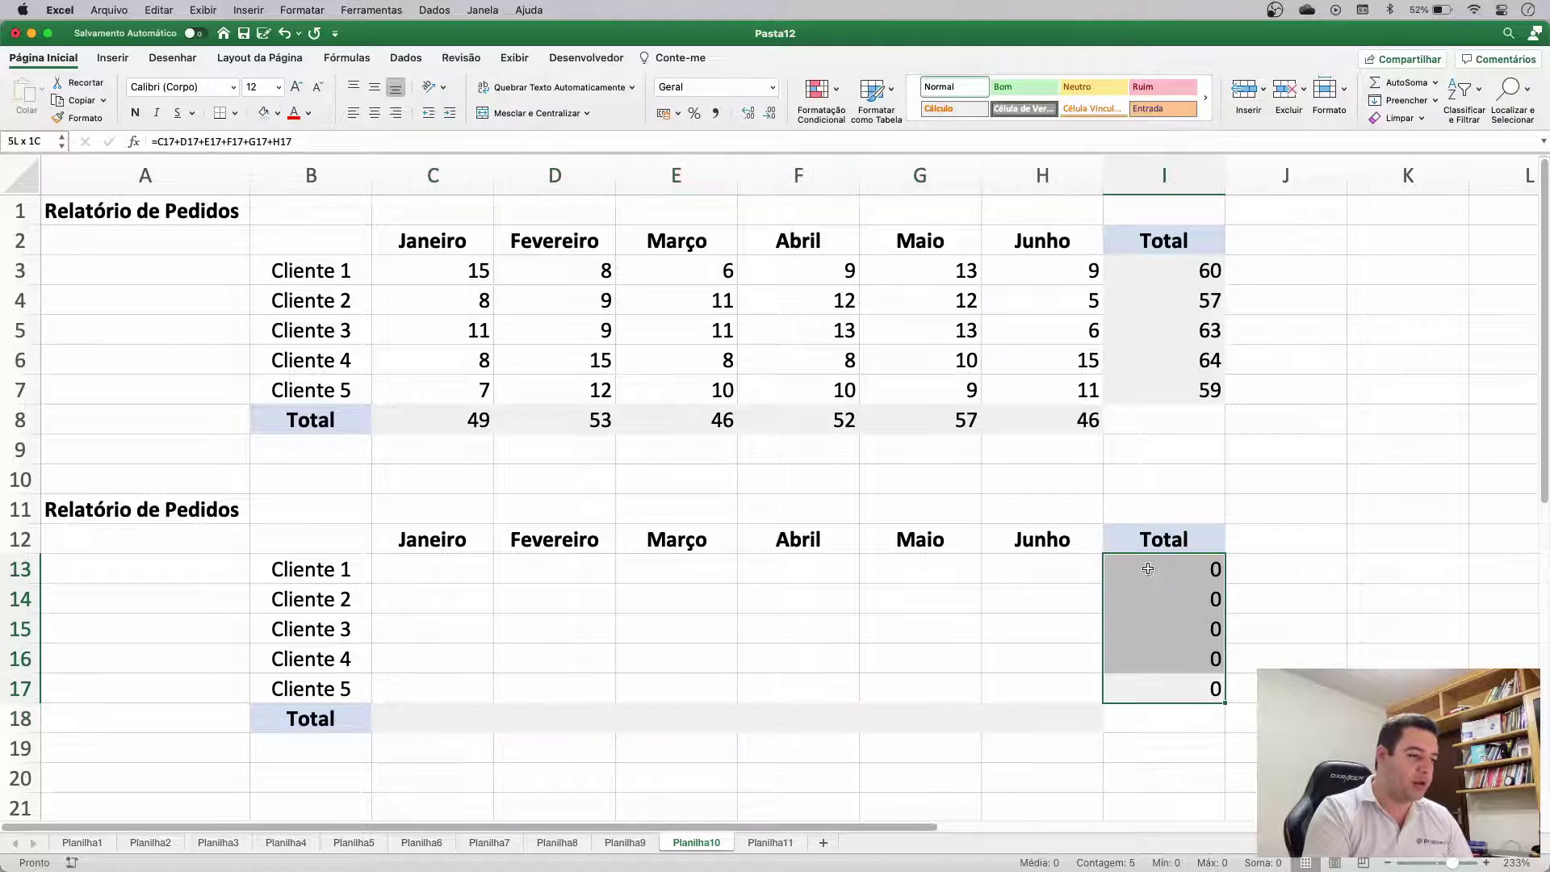
{"action": "key", "text": "Delete"}
{"action": "left_click", "coordinate": [1338, 544]}
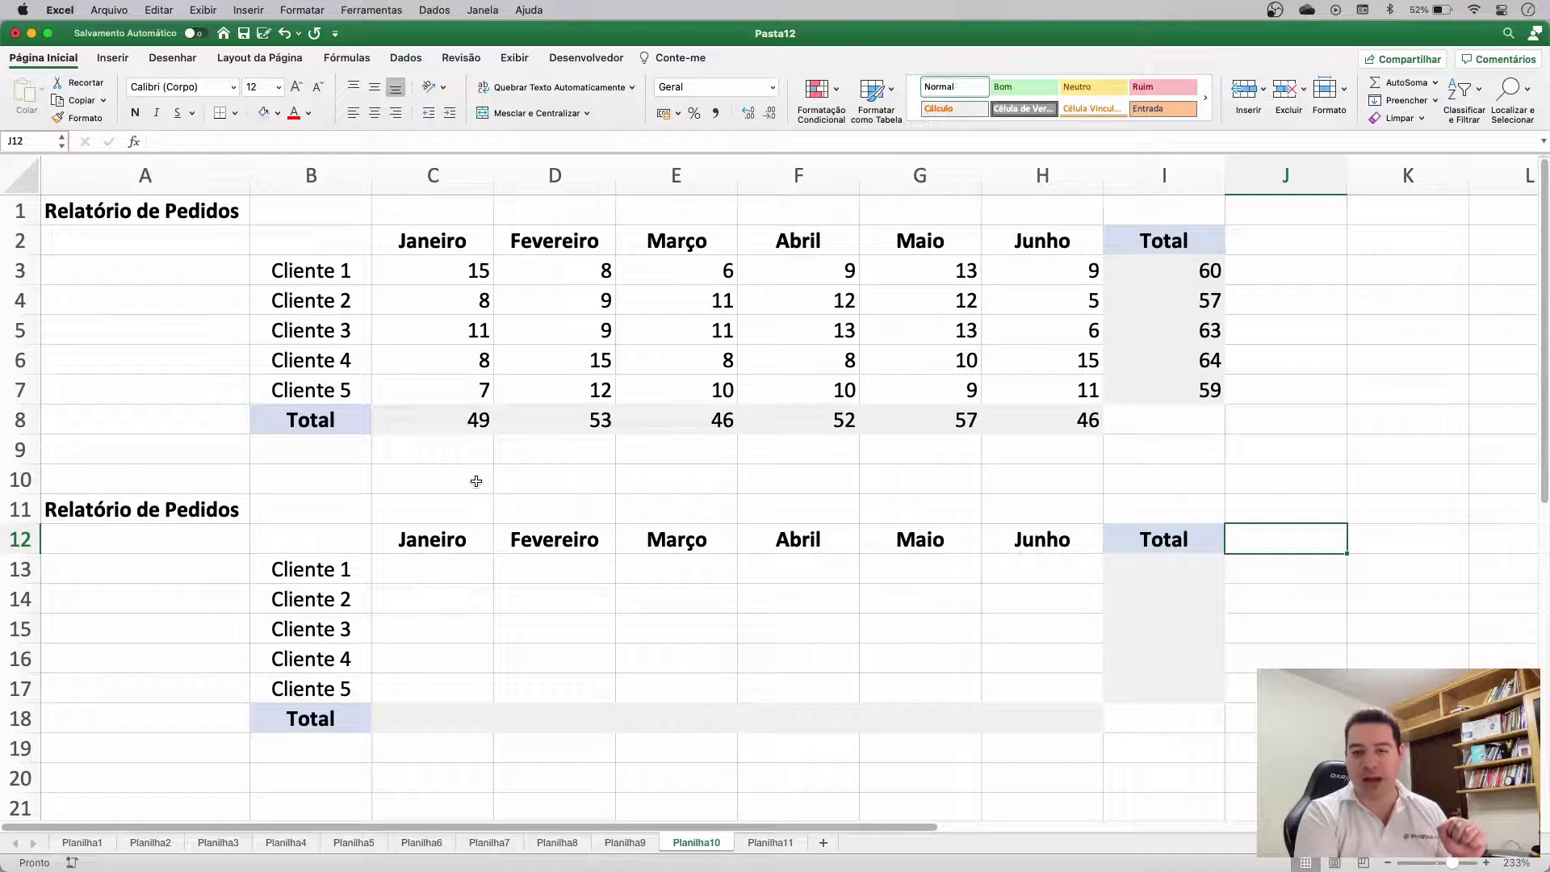
Step: Undo the clearing of the copied report's values and the paste of the report at A11
{"action": "key", "text": "super+z"}
{"action": "key", "text": "super+z"}
{"action": "key", "text": "super+z"}
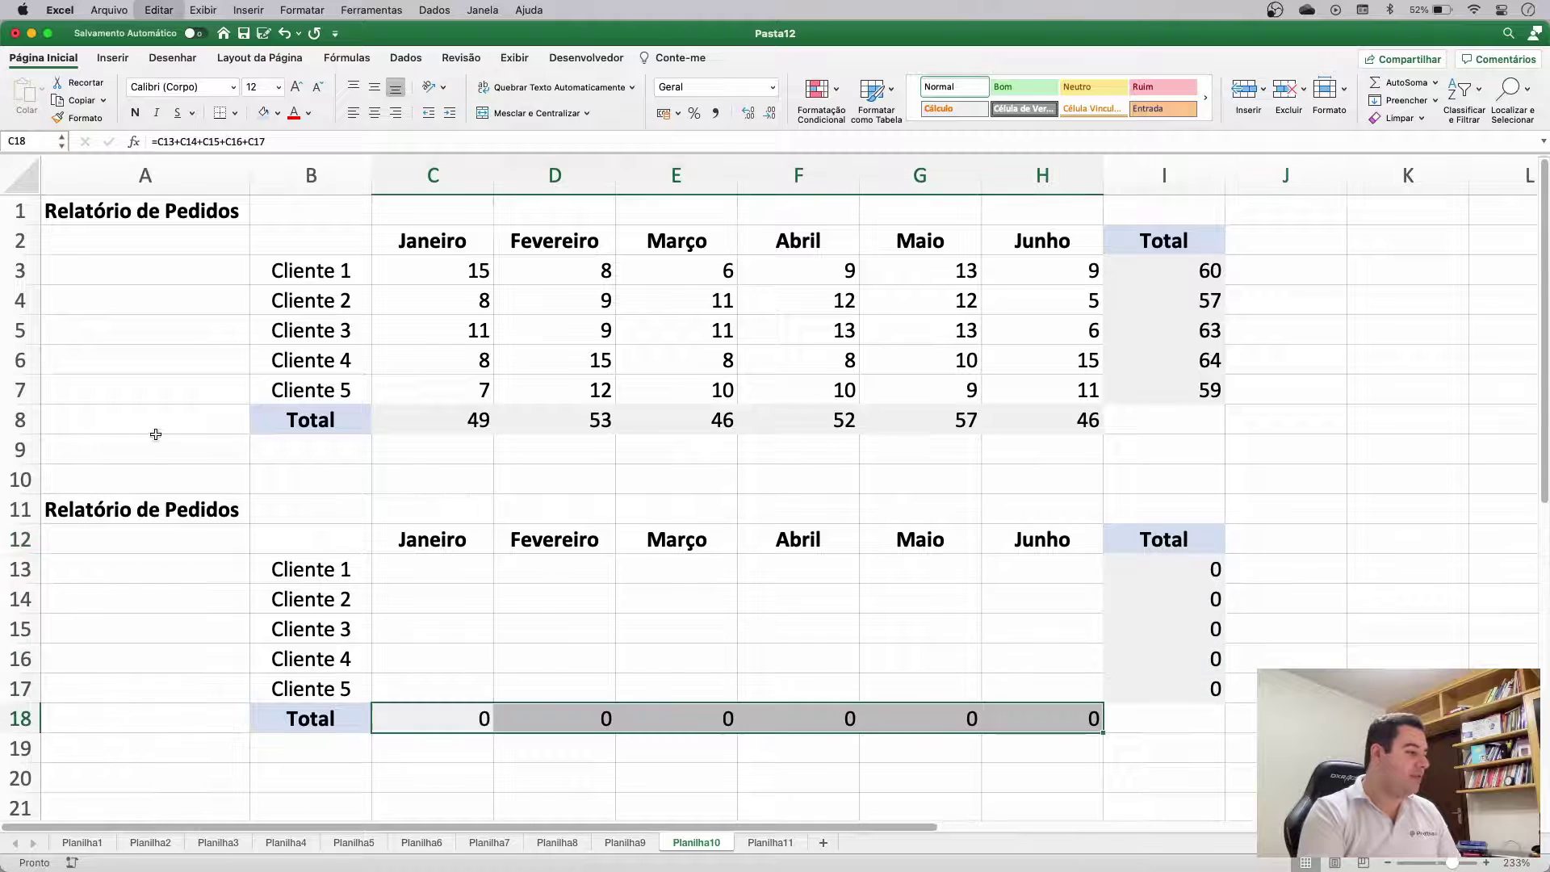
{"action": "key", "text": "super+z"}
{"action": "left_click", "coordinate": [187, 380]}
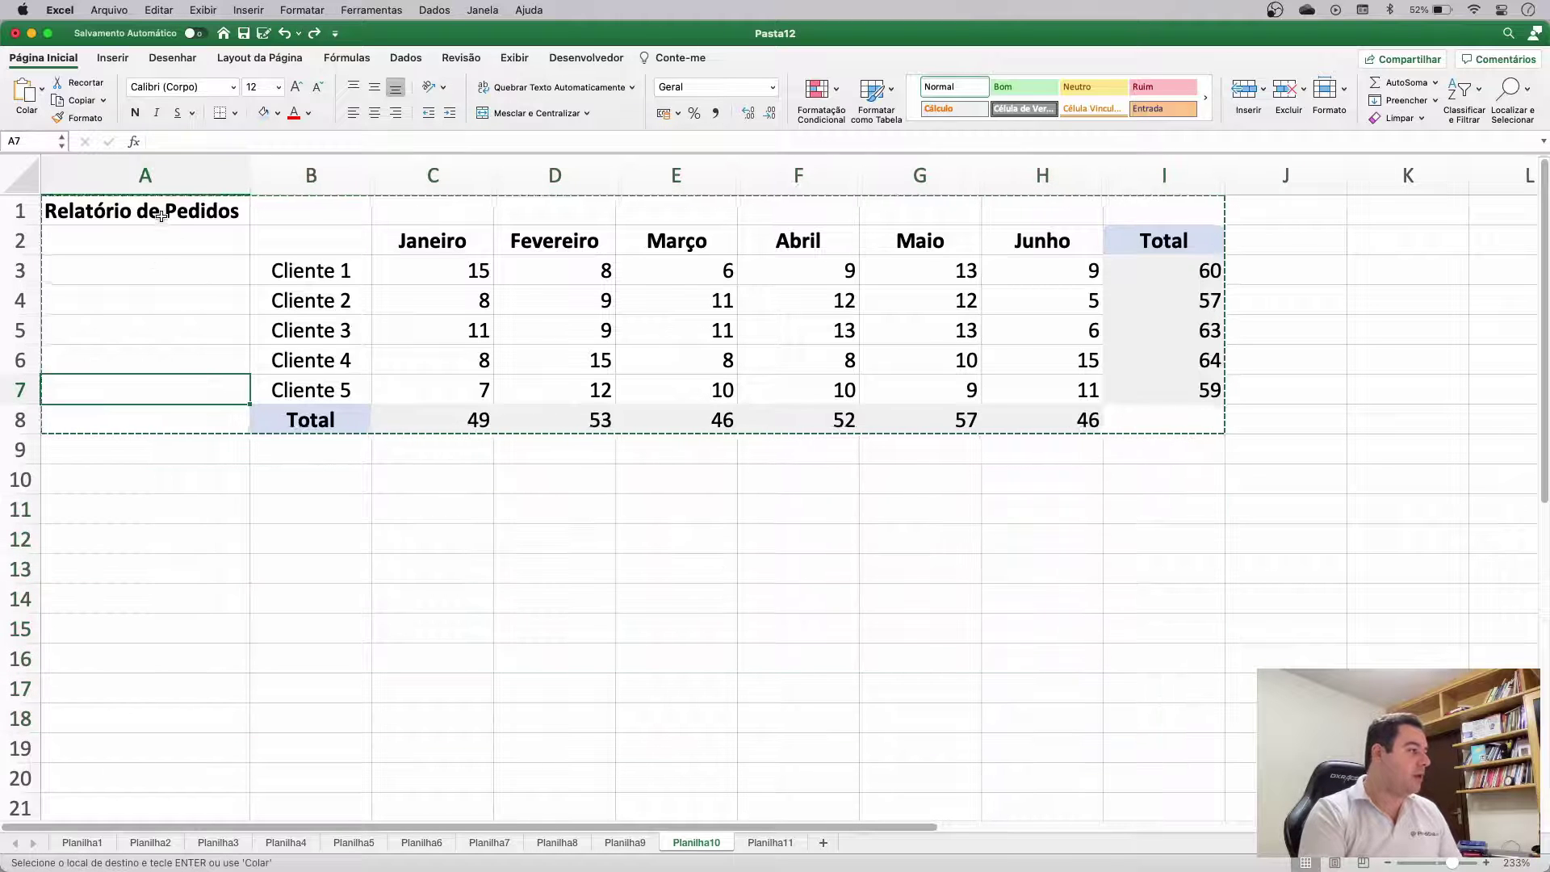
Step: Paste only the formatting of the order report A1:I8 into the range starting at A11
{"action": "left_click_drag", "start_coordinate": [230, 211], "coordinate": [1126, 415]}
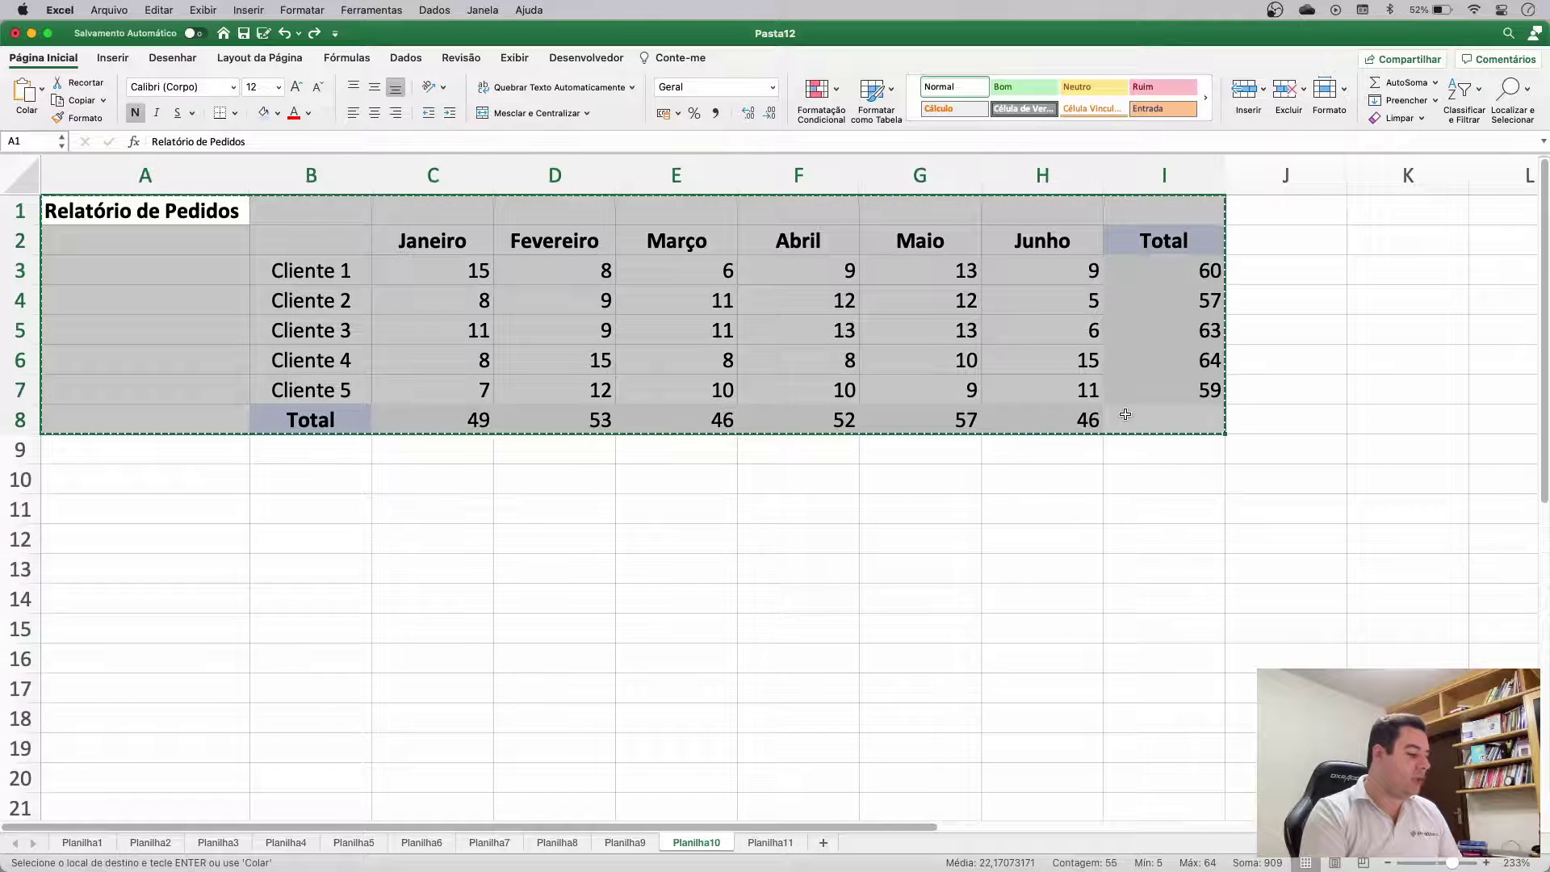
{"action": "right_click", "coordinate": [171, 505]}
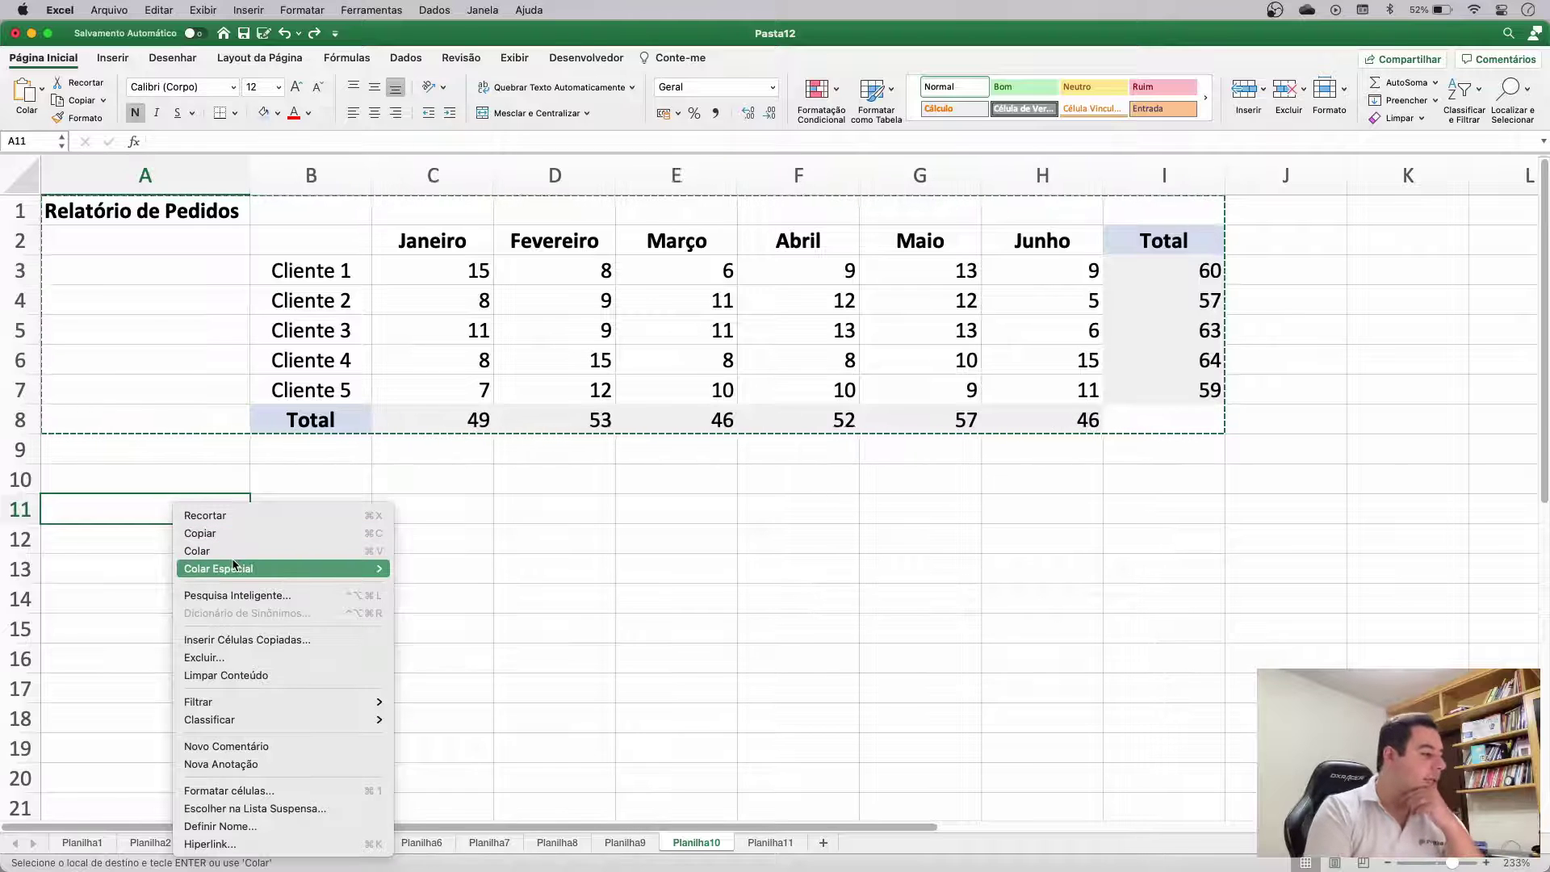
{"action": "mouse_move", "coordinate": [234, 565]}
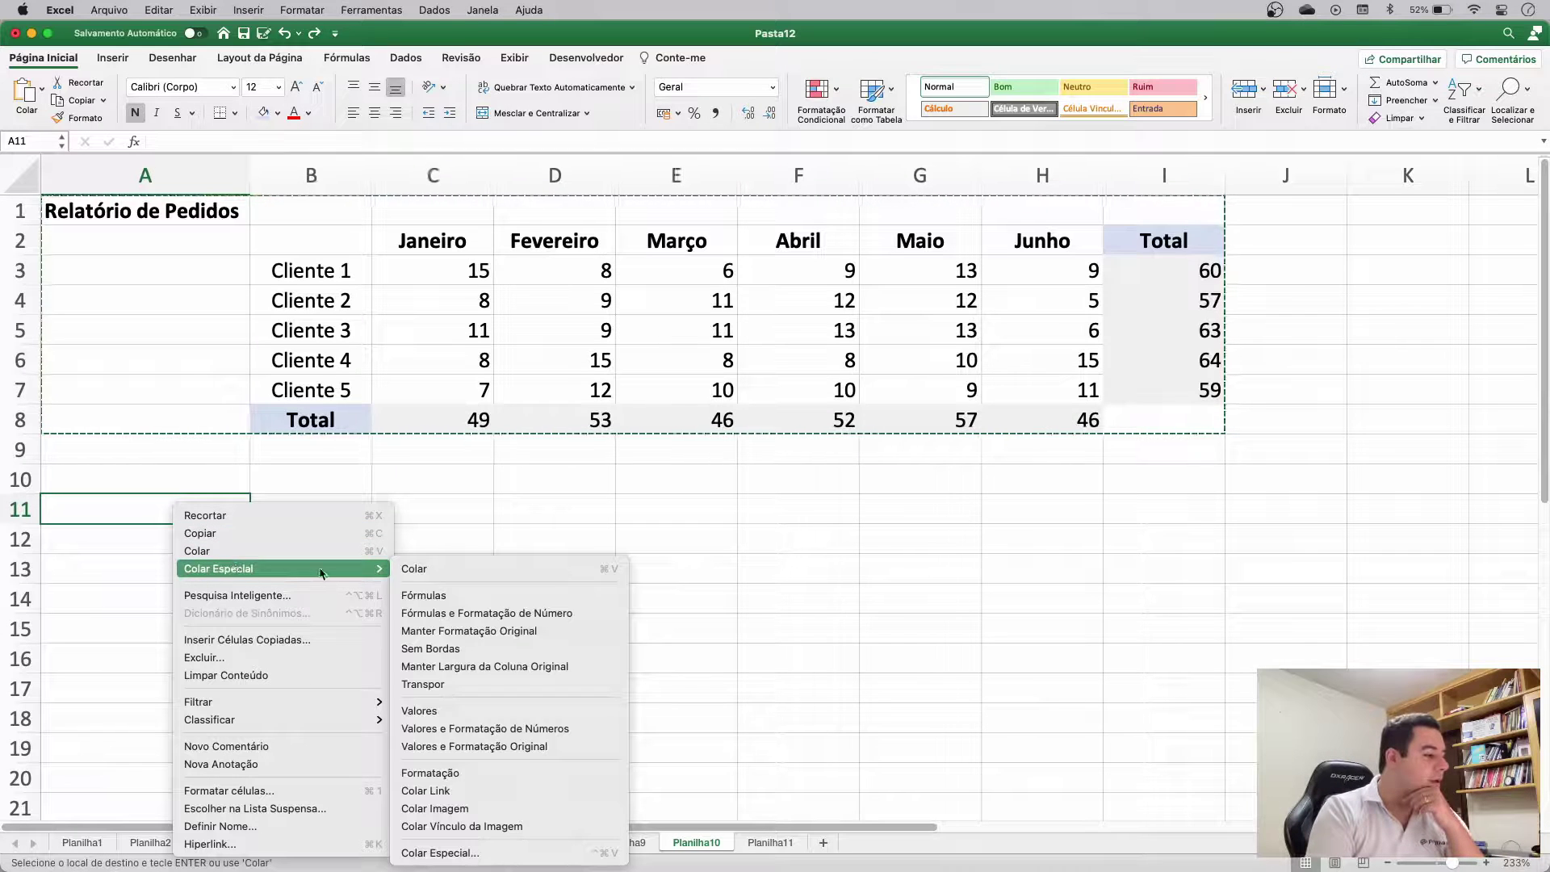
{"action": "left_click", "coordinate": [477, 774]}
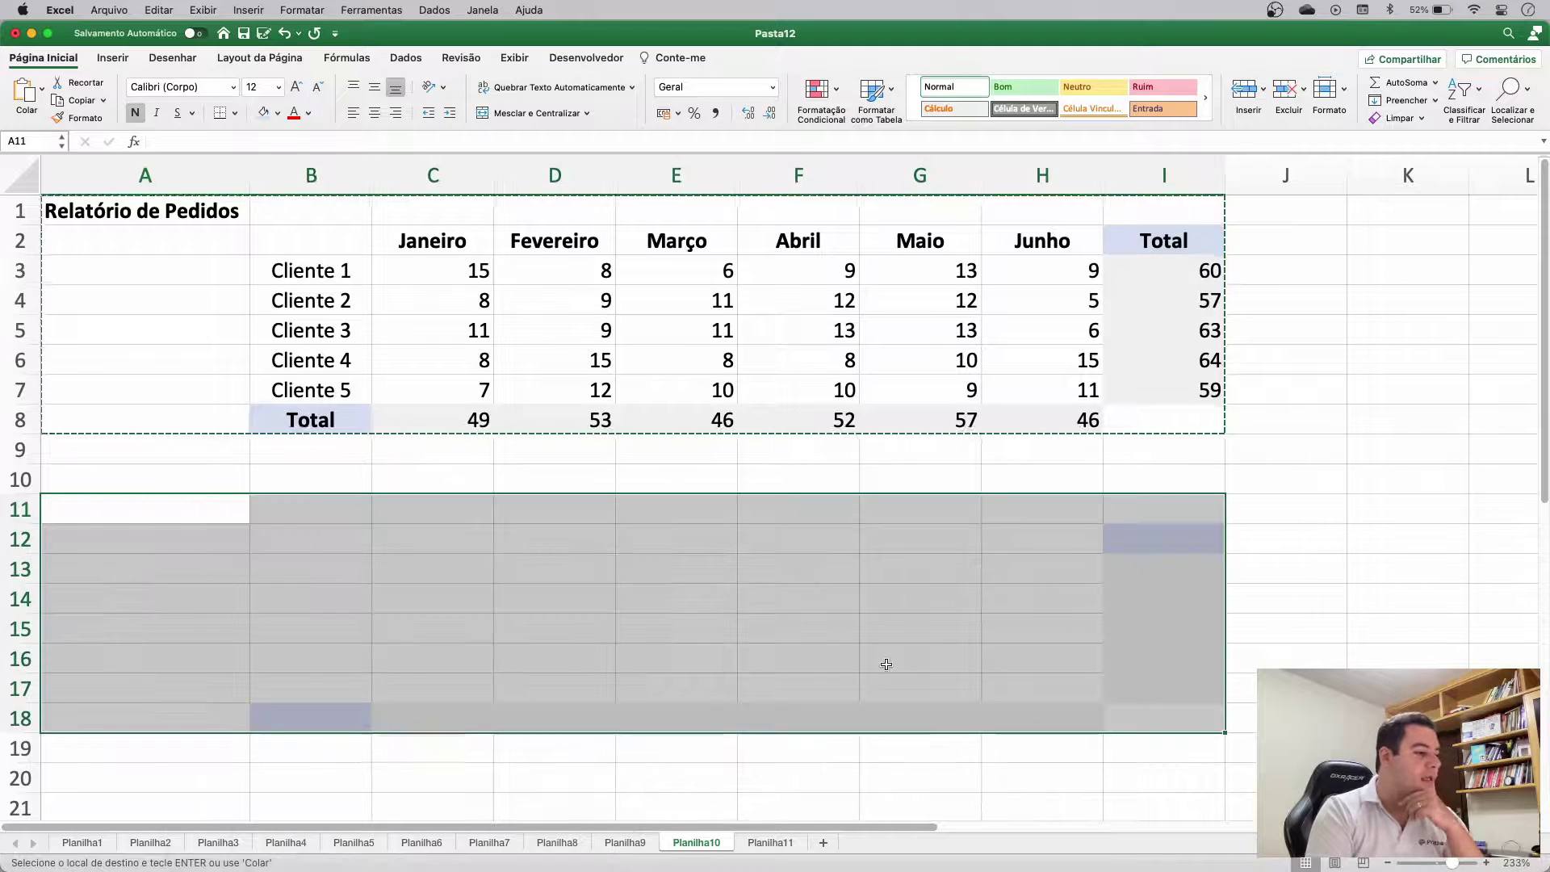
Step: Undo the formatting-only paste below the original report
{"action": "left_click", "coordinate": [1267, 544]}
{"action": "key", "text": "super+z"}
{"action": "key", "text": "super+z"}
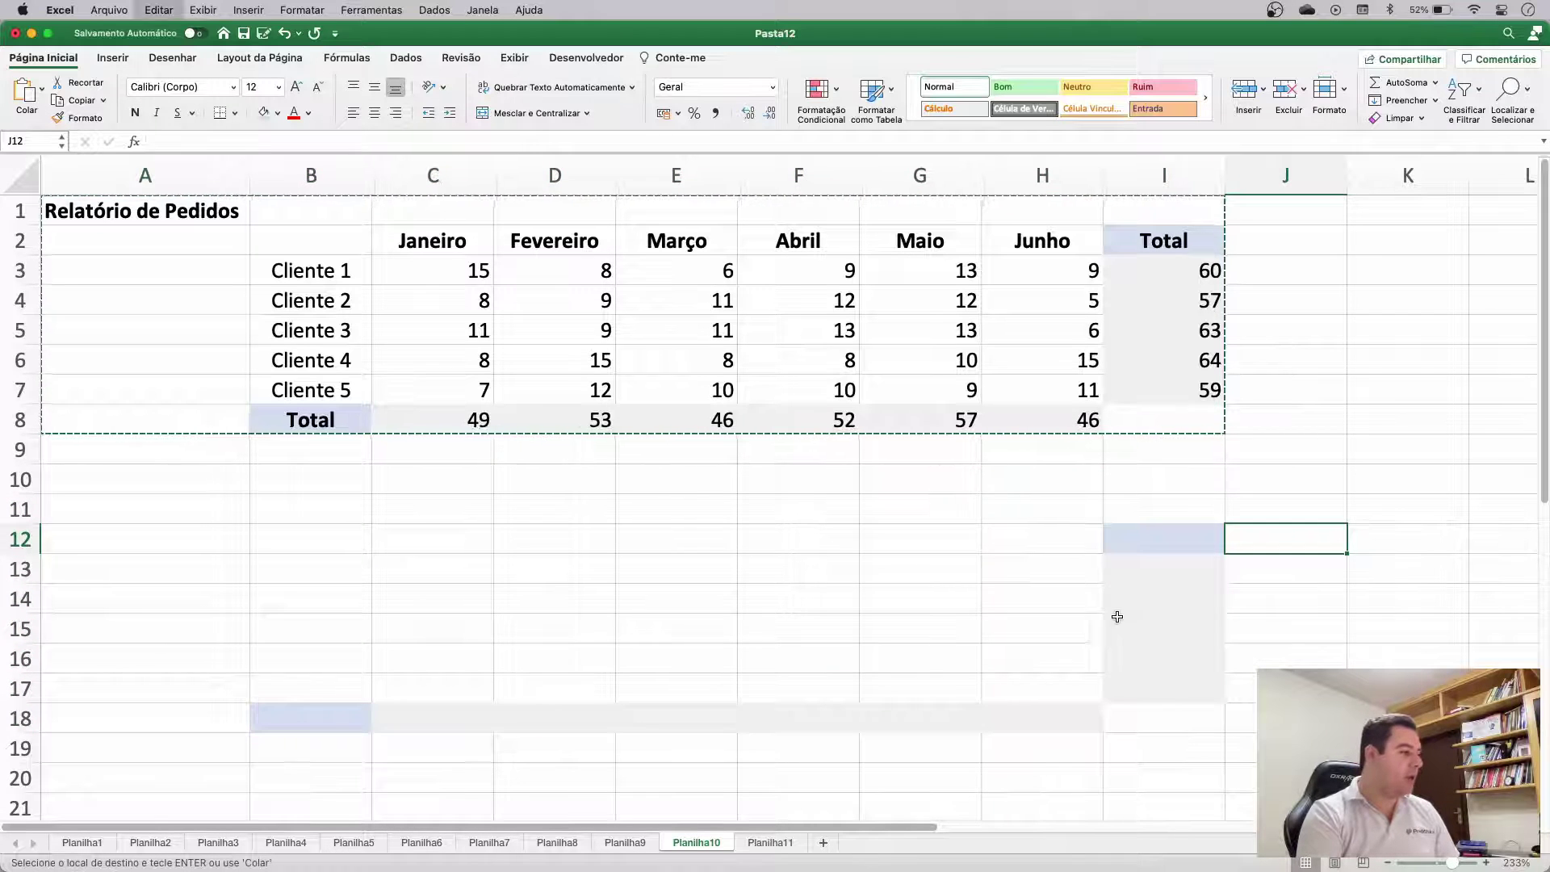
Step: Copy the full order report A1:I8 and paste it below the original starting at A11
{"action": "left_click_drag", "start_coordinate": [202, 212], "coordinate": [1181, 419]}
{"action": "key", "text": "super+c"}
{"action": "left_click", "coordinate": [153, 501]}
{"action": "key", "text": "super+v"}
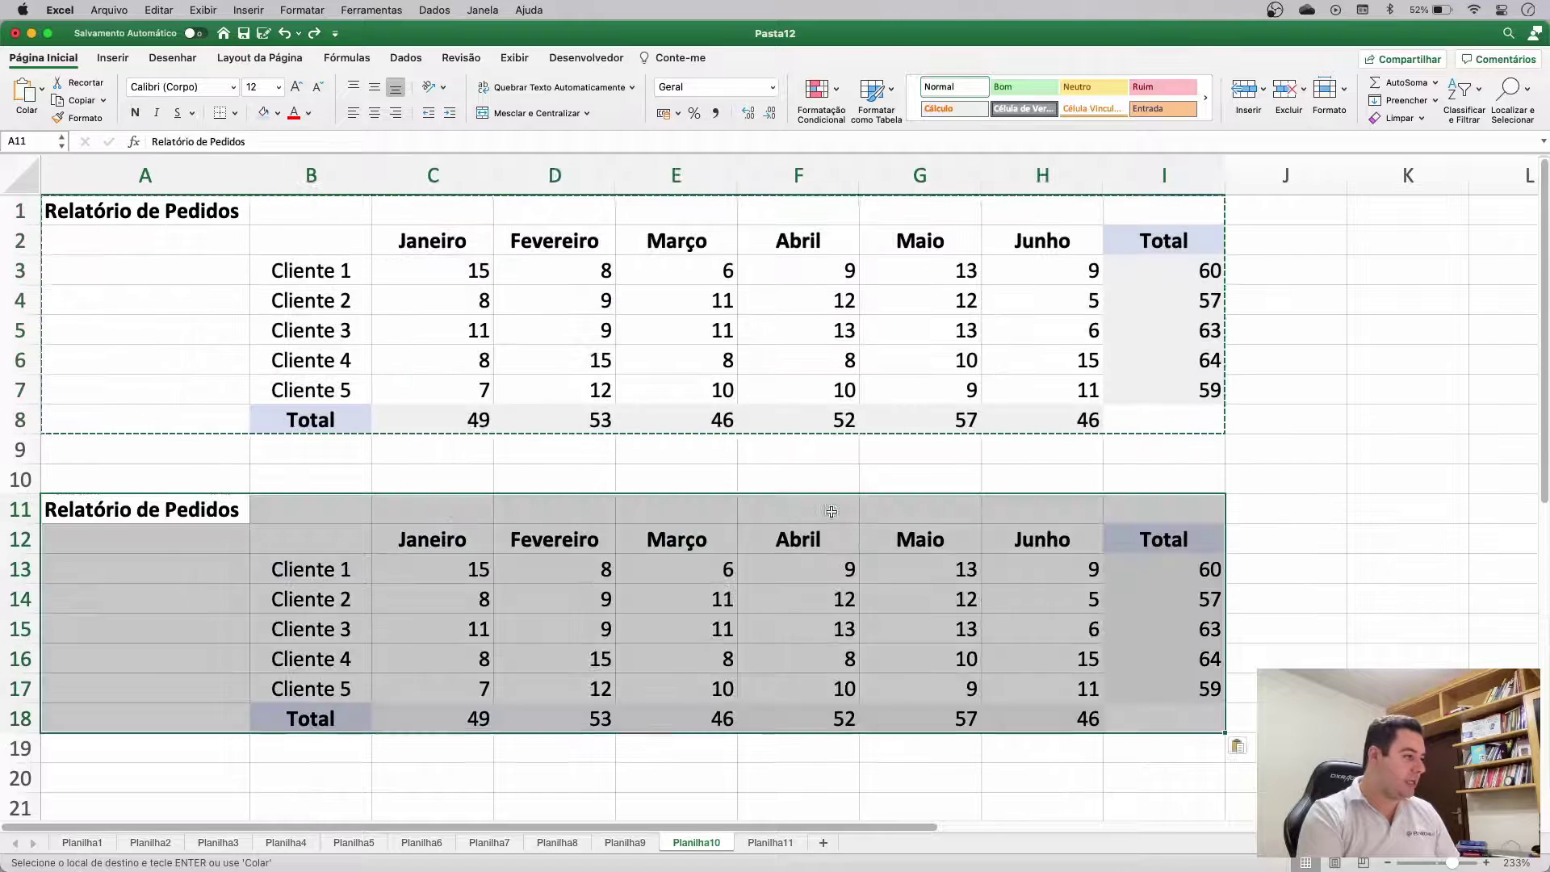
Step: Clear all quantities and totals in C13:I18 of the copied report, keeping its labels and formatting
{"action": "left_click_drag", "start_coordinate": [436, 570], "coordinate": [1096, 694]}
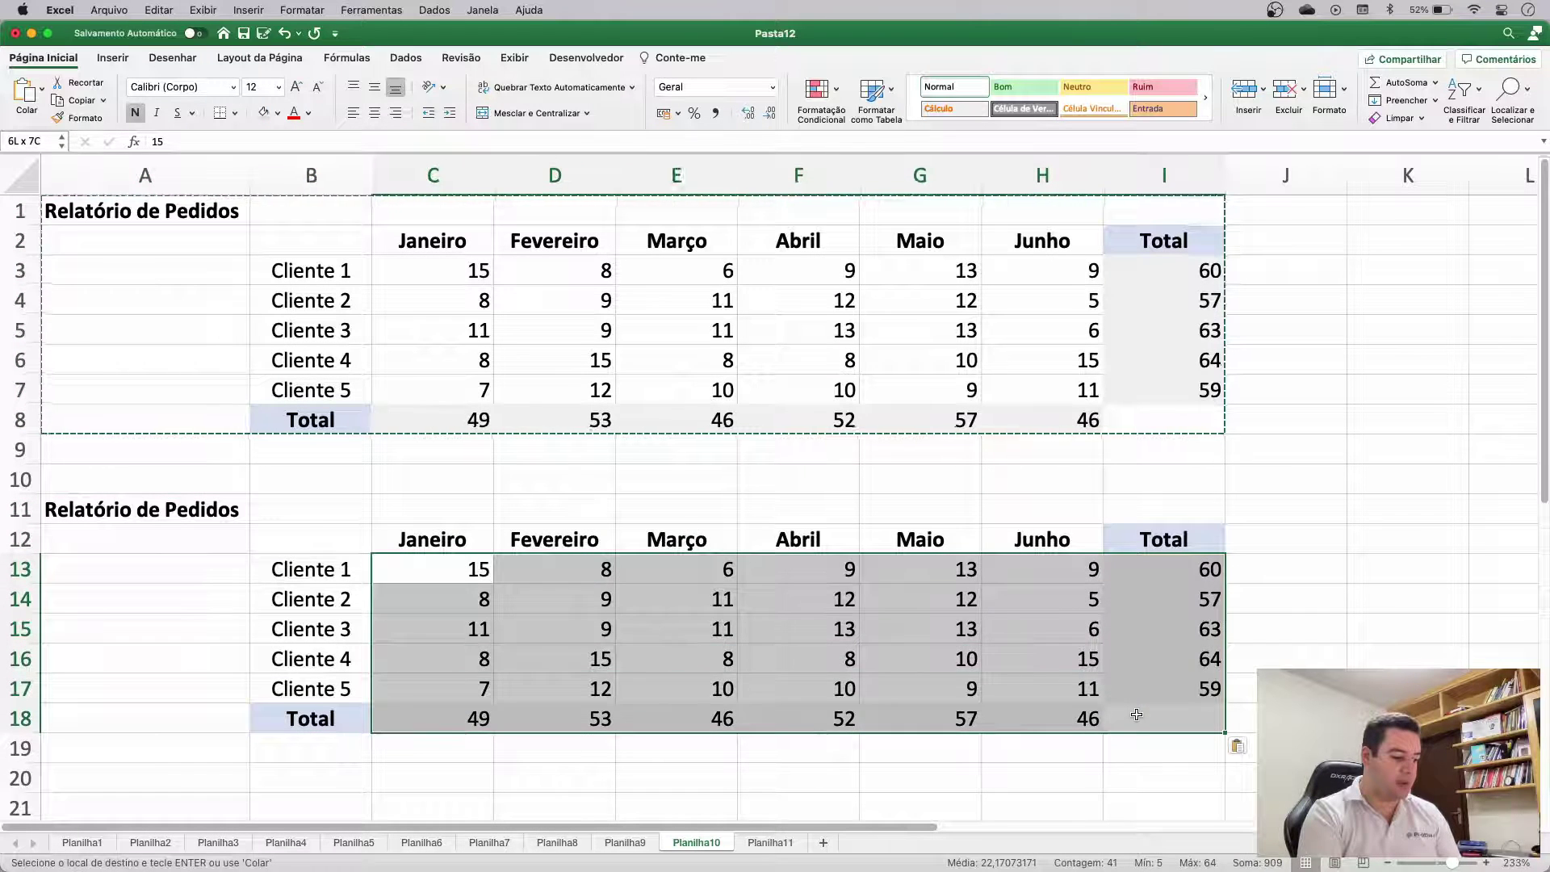
{"action": "key", "text": "Delete"}
{"action": "left_click", "coordinate": [1294, 597]}
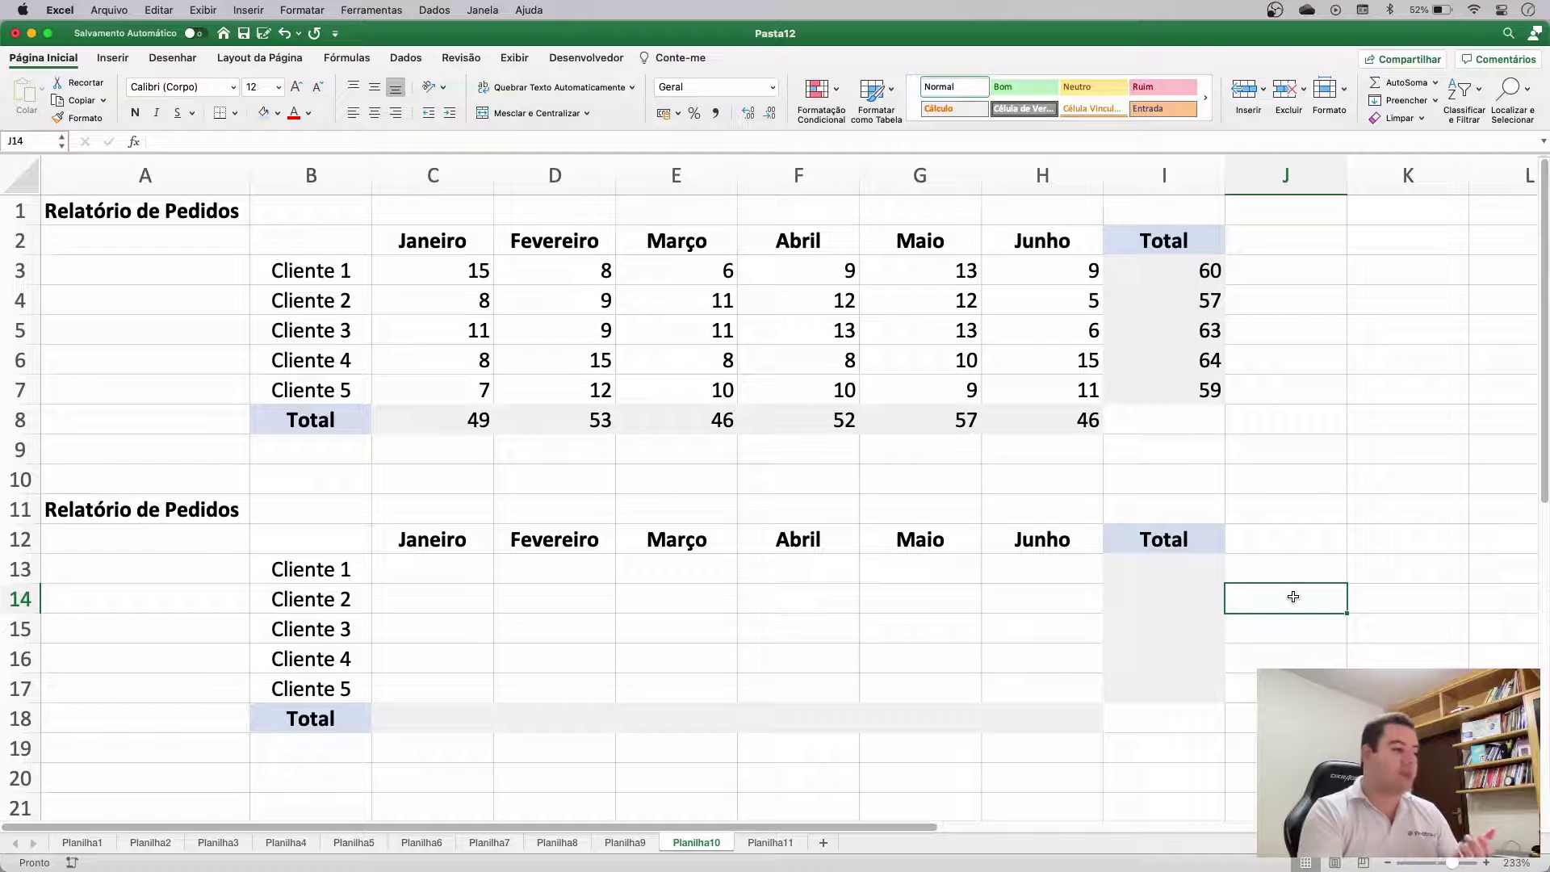
Step: Enter =C3/C8 in C13 to calculate Cliente 1's share of the January total
{"action": "left_click", "coordinate": [461, 573]}
{"action": "type", "text": "="}
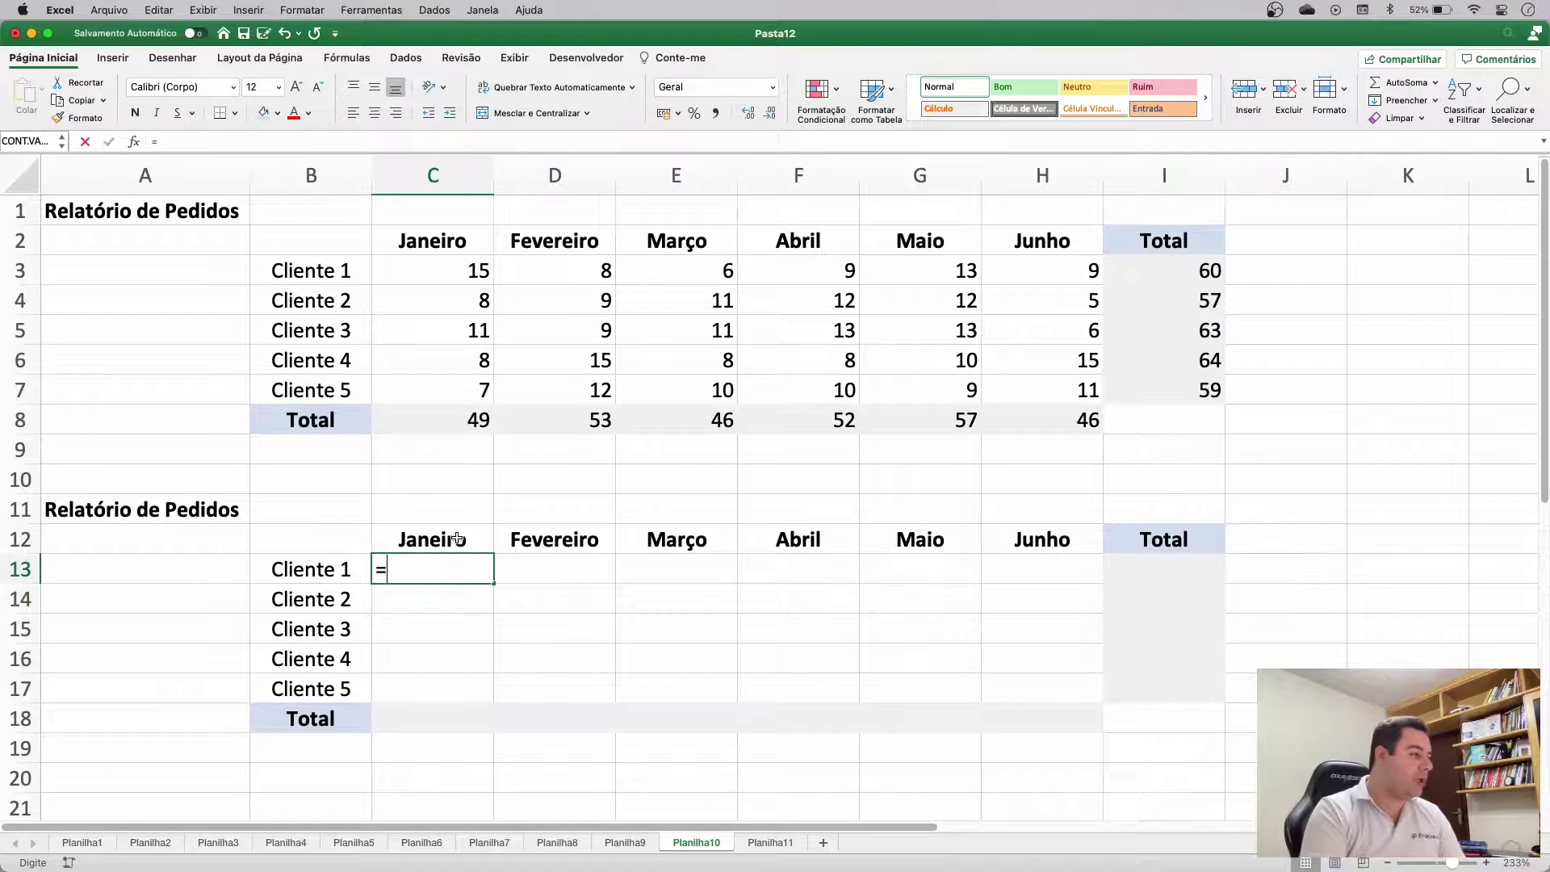
{"action": "left_click", "coordinate": [445, 267]}
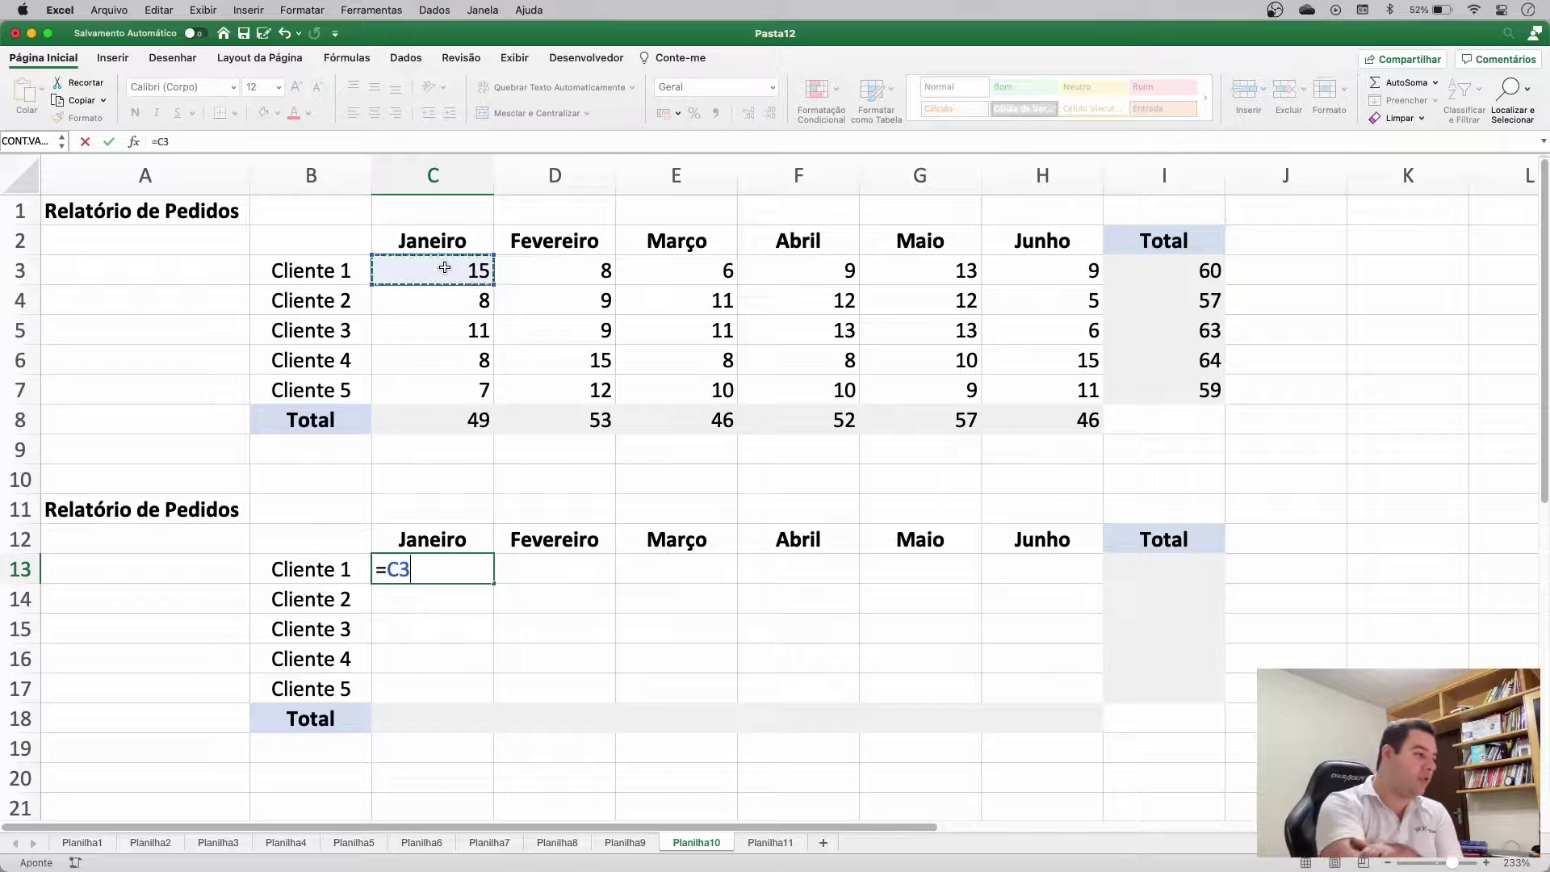
{"action": "type", "text": "/"}
{"action": "left_click", "coordinate": [482, 417]}
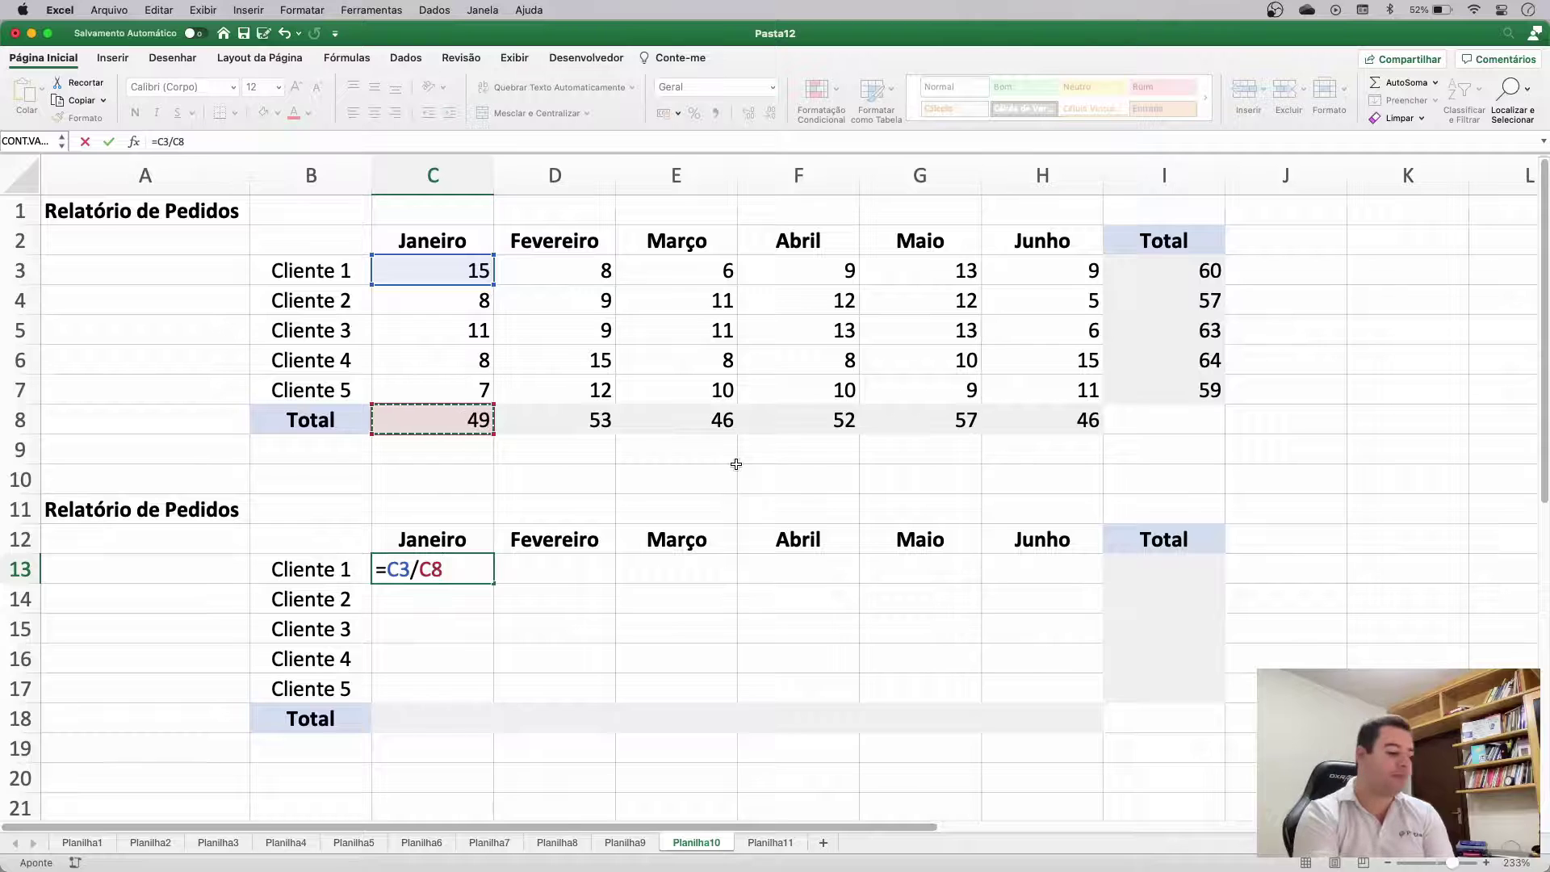
{"action": "key", "text": "Return"}
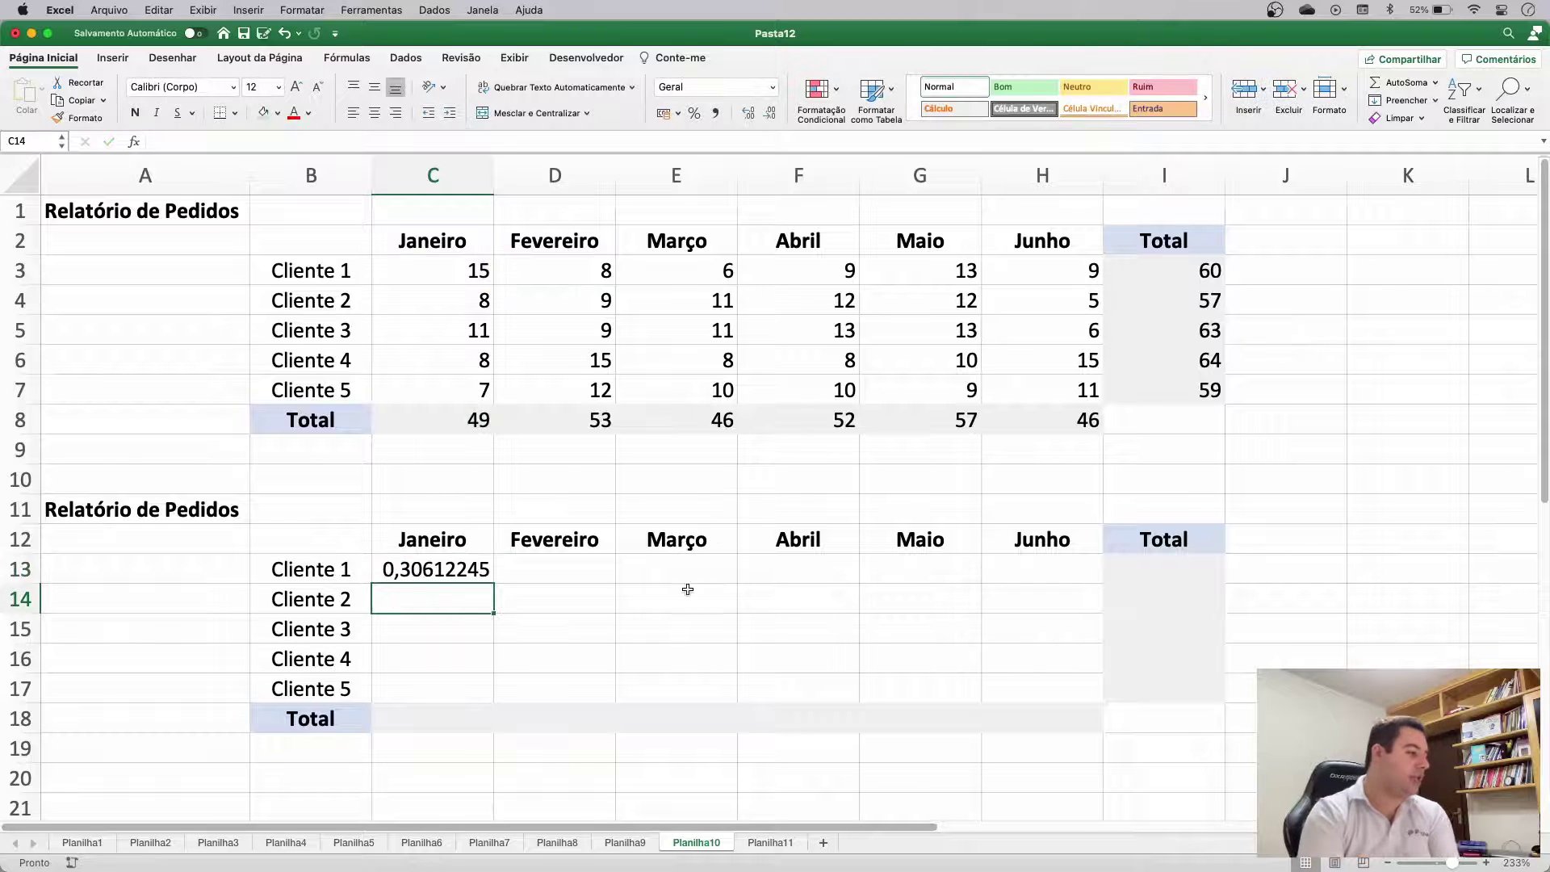
Step: Format C13 as a percentage with one decimal place and fill its formula across to Junho in H13
{"action": "left_click", "coordinate": [416, 570]}
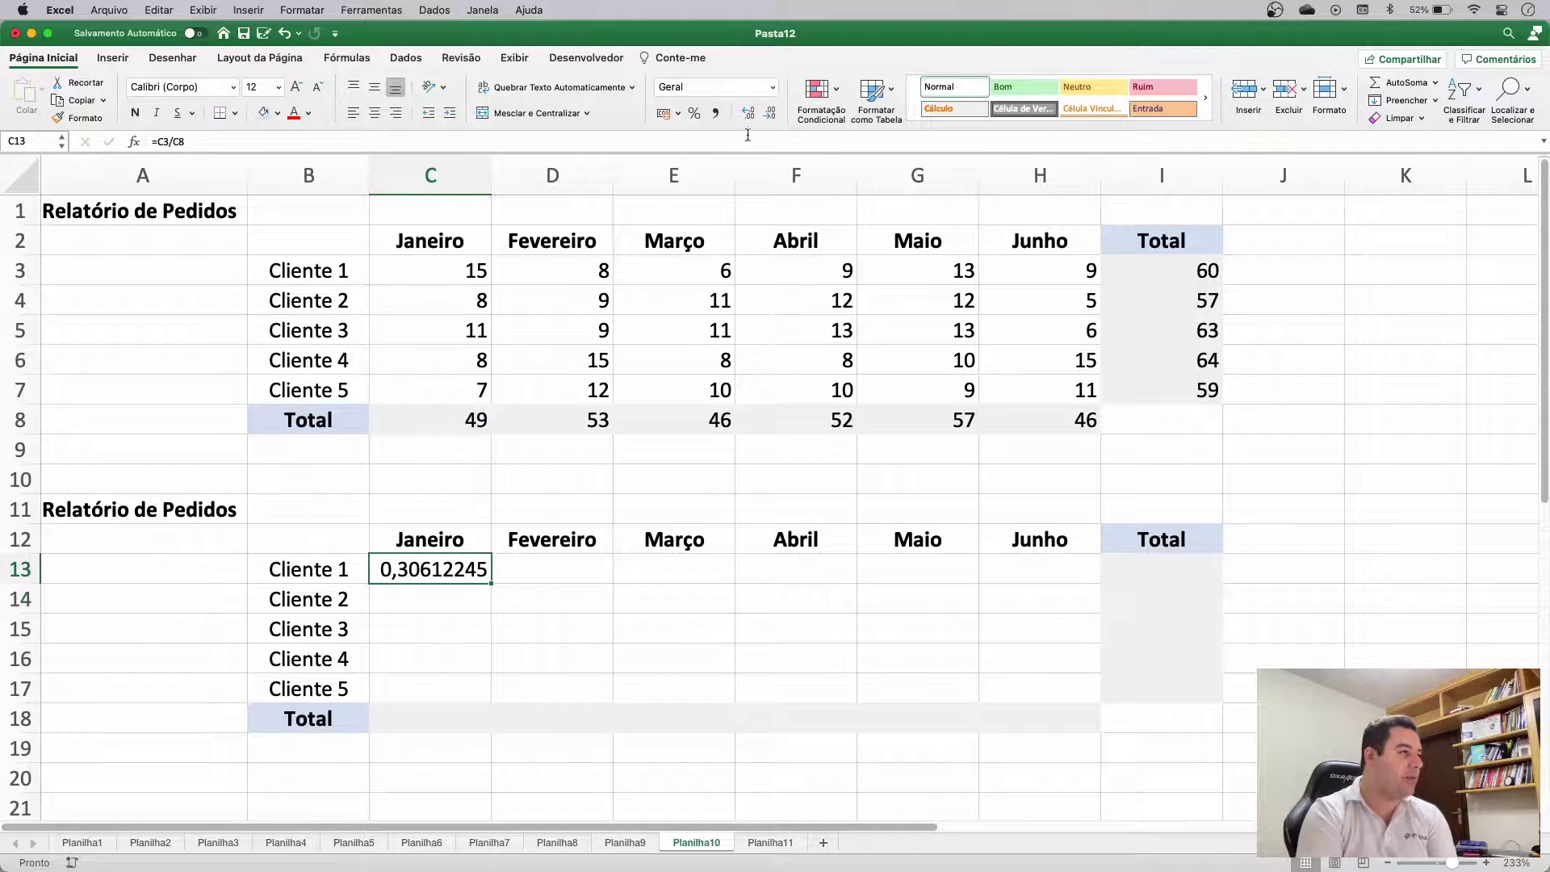
{"action": "left_click", "coordinate": [695, 113]}
{"action": "left_click", "coordinate": [747, 113]}
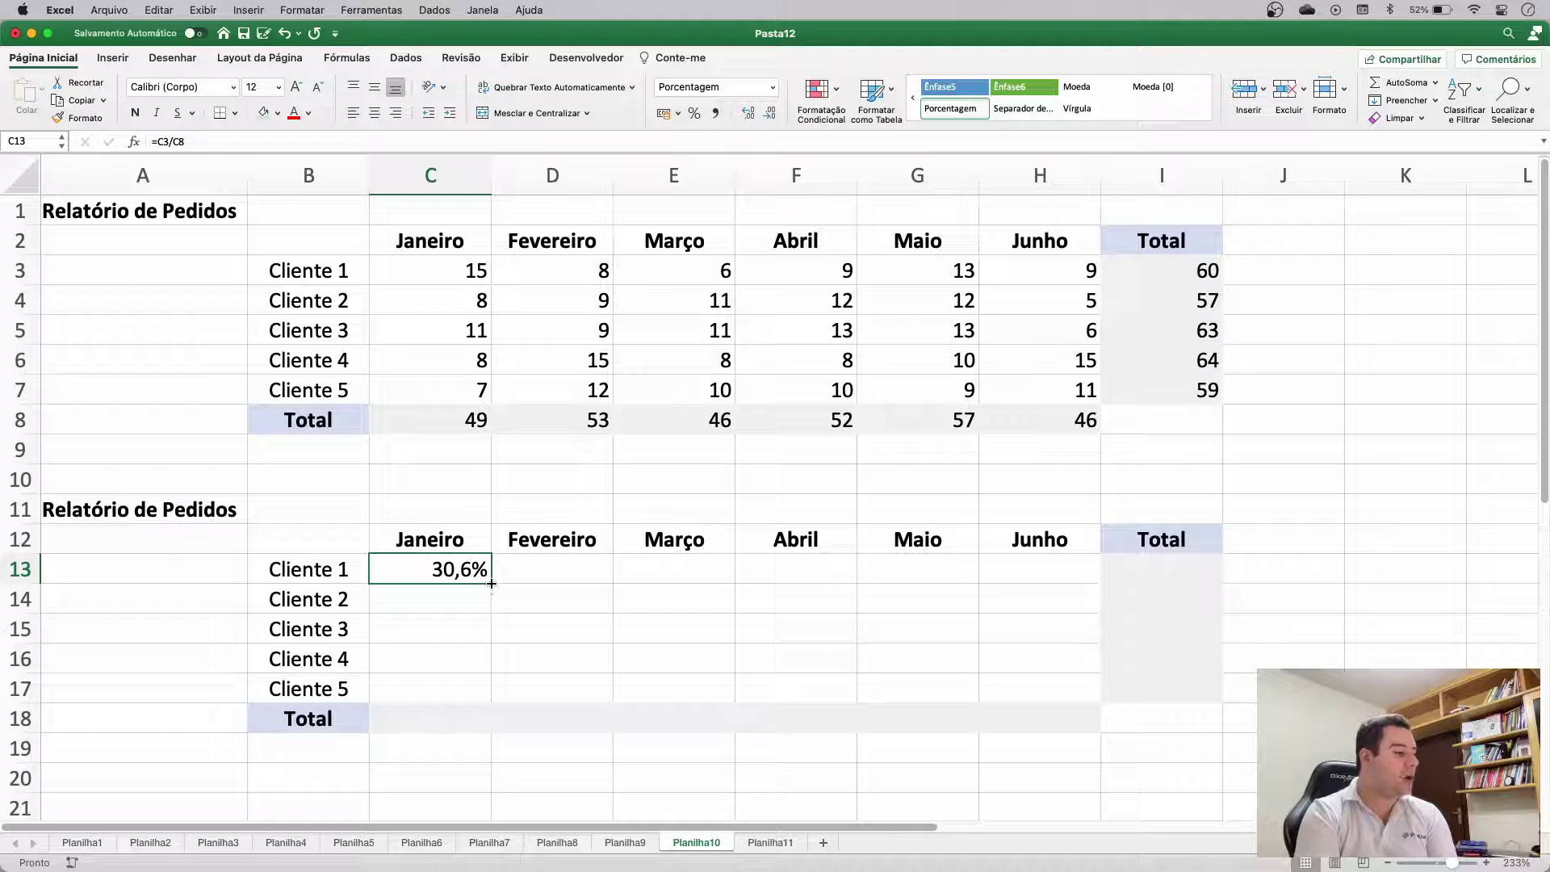
{"action": "left_click_drag", "start_coordinate": [492, 587], "coordinate": [1070, 585]}
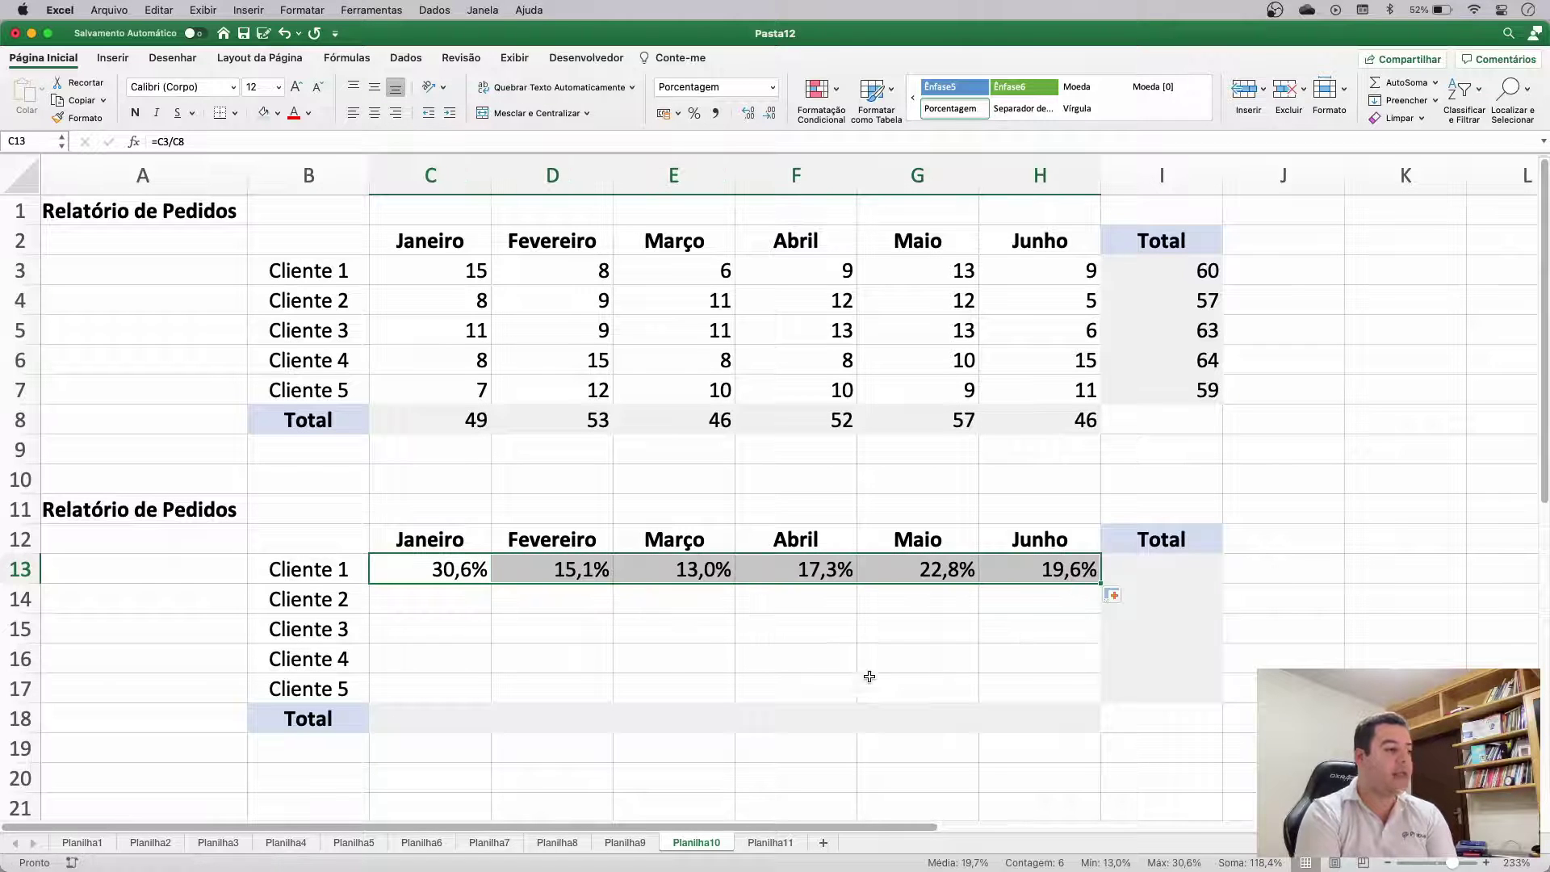
Step: Examine the cell references in Cliente 1's filled percentage formulas from Fevereiro to Junho, D13:H13
{"action": "double_click", "coordinate": [587, 563]}
{"action": "key", "text": "Escape"}
{"action": "double_click", "coordinate": [662, 567]}
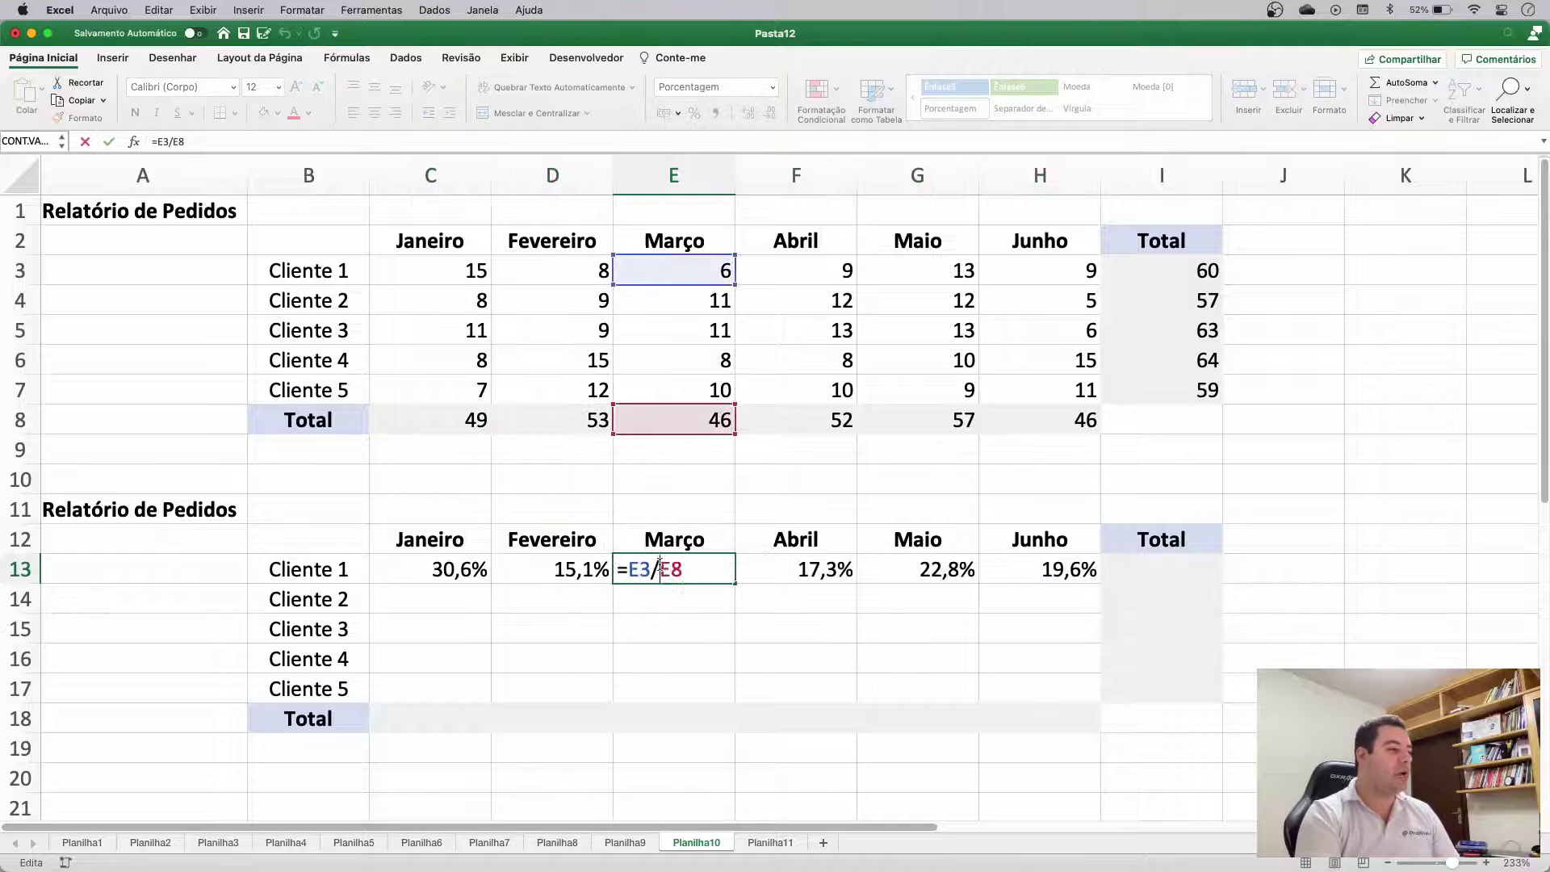
{"action": "left_click", "coordinate": [778, 567]}
{"action": "double_click", "coordinate": [778, 567]}
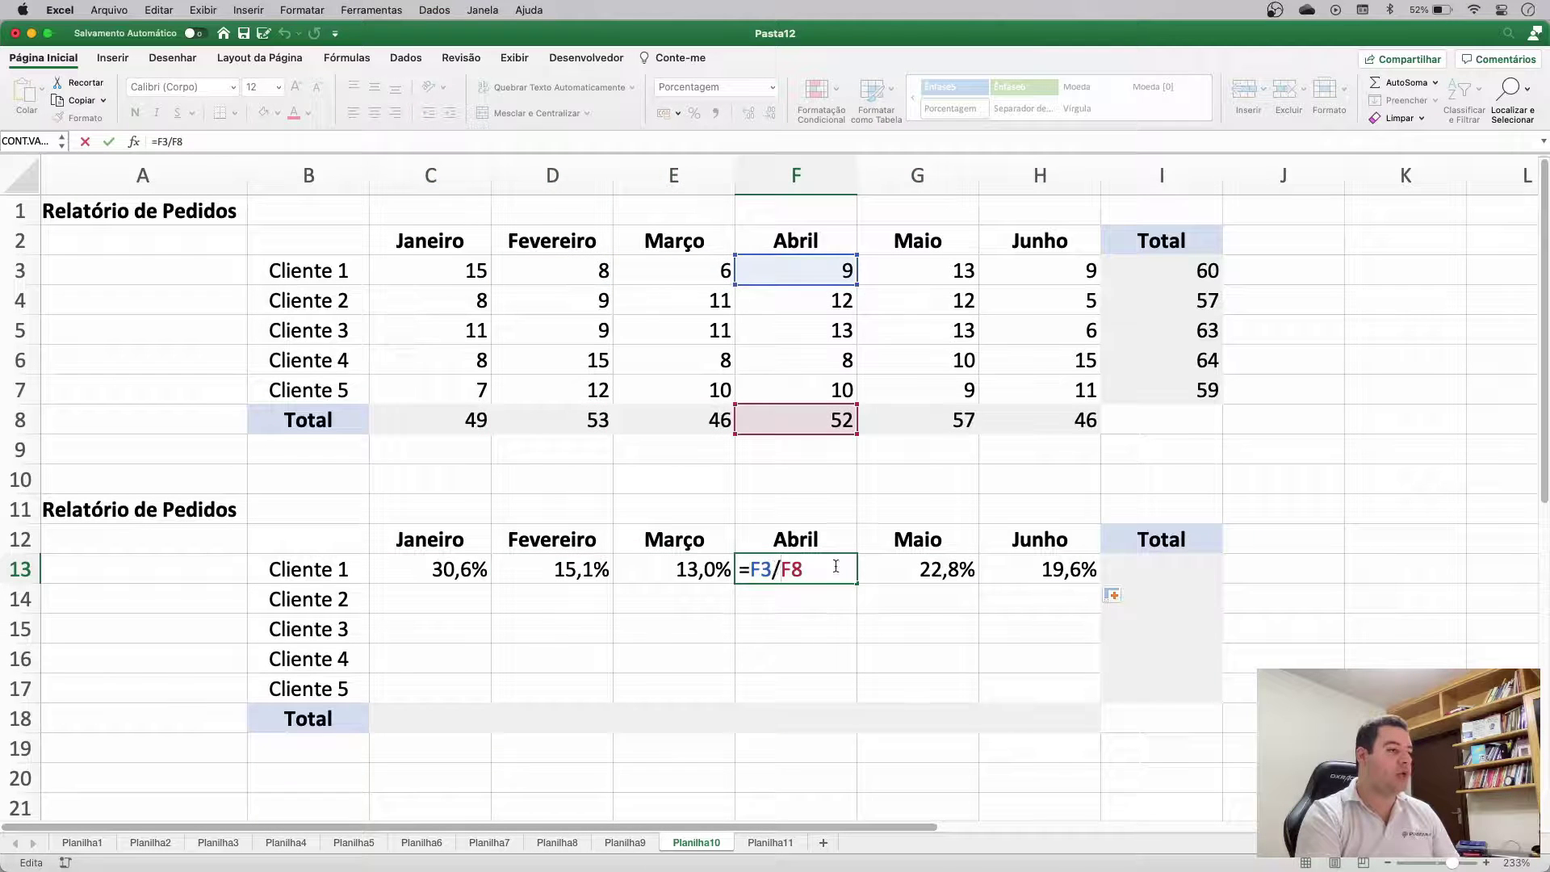
{"action": "key", "text": "Escape"}
{"action": "double_click", "coordinate": [921, 568]}
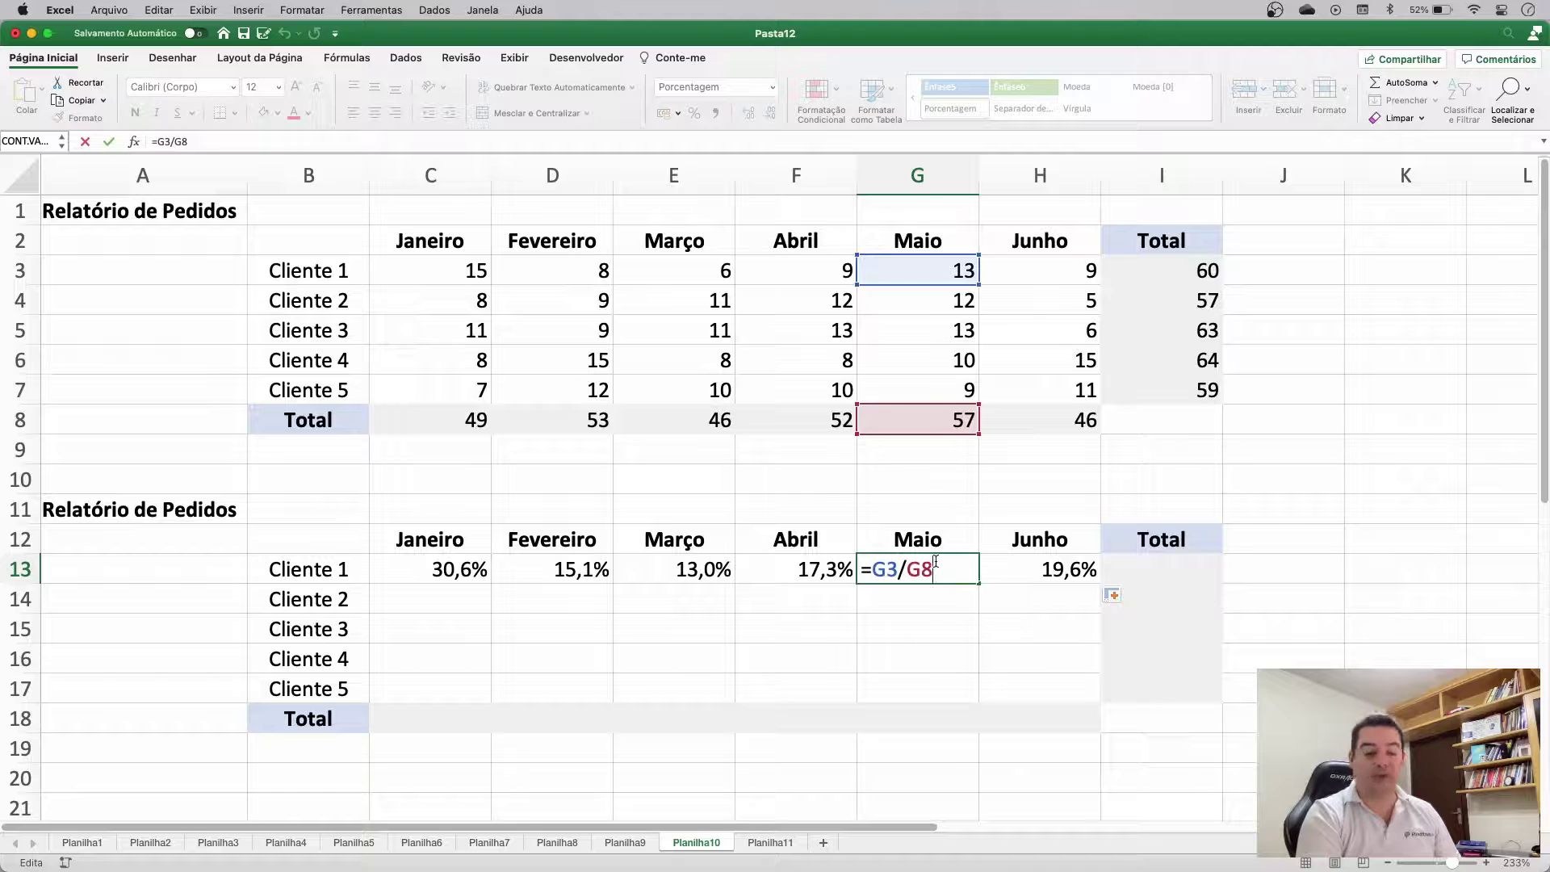
{"action": "key", "text": "Escape"}
{"action": "double_click", "coordinate": [1009, 569]}
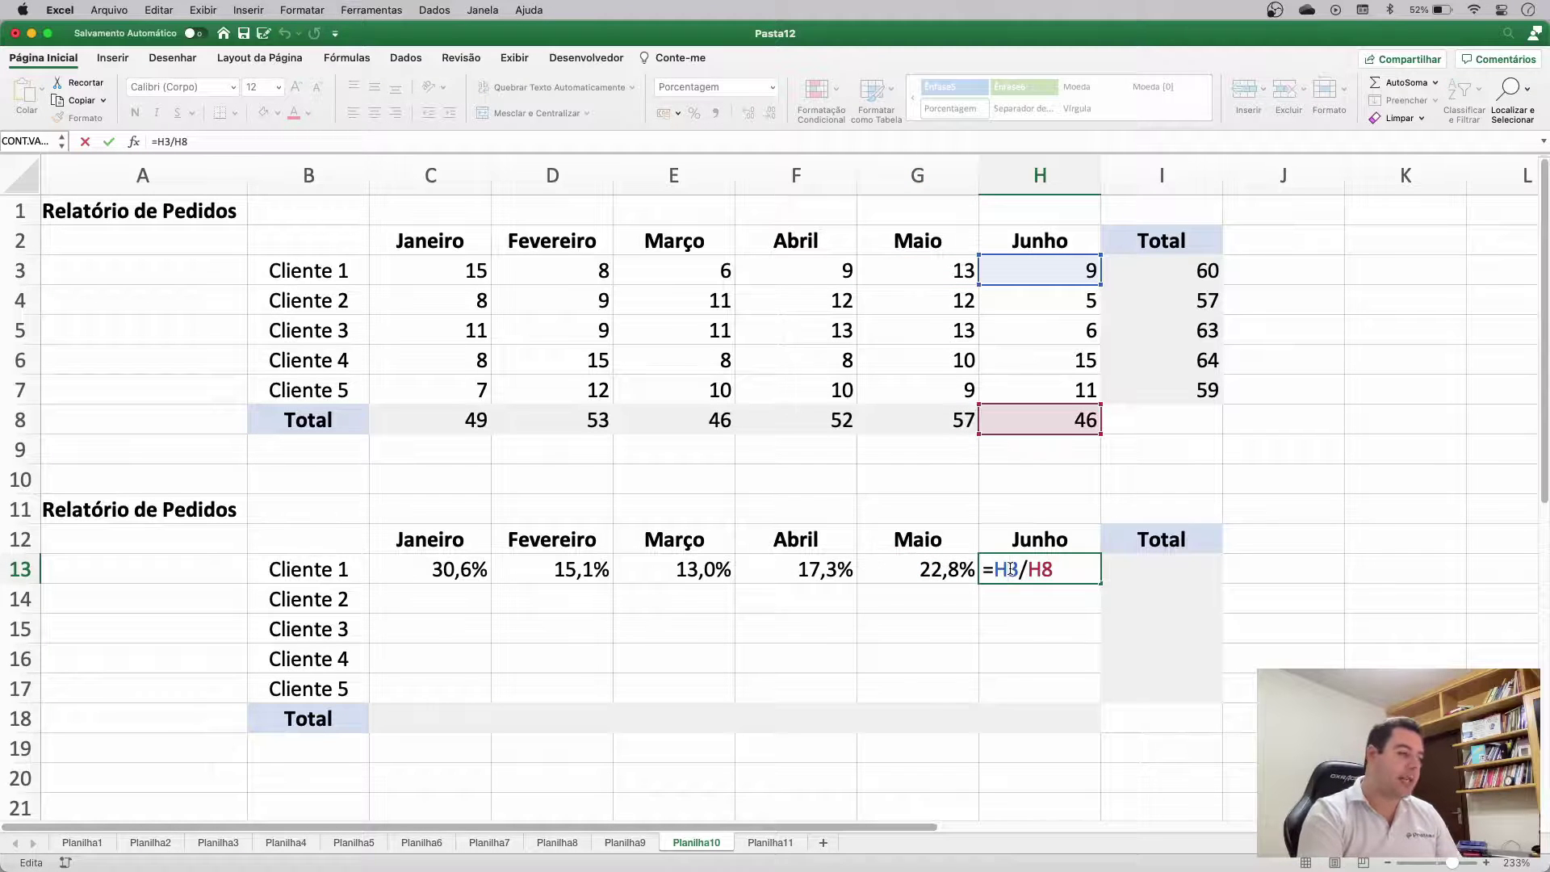
{"action": "key", "text": "Escape"}
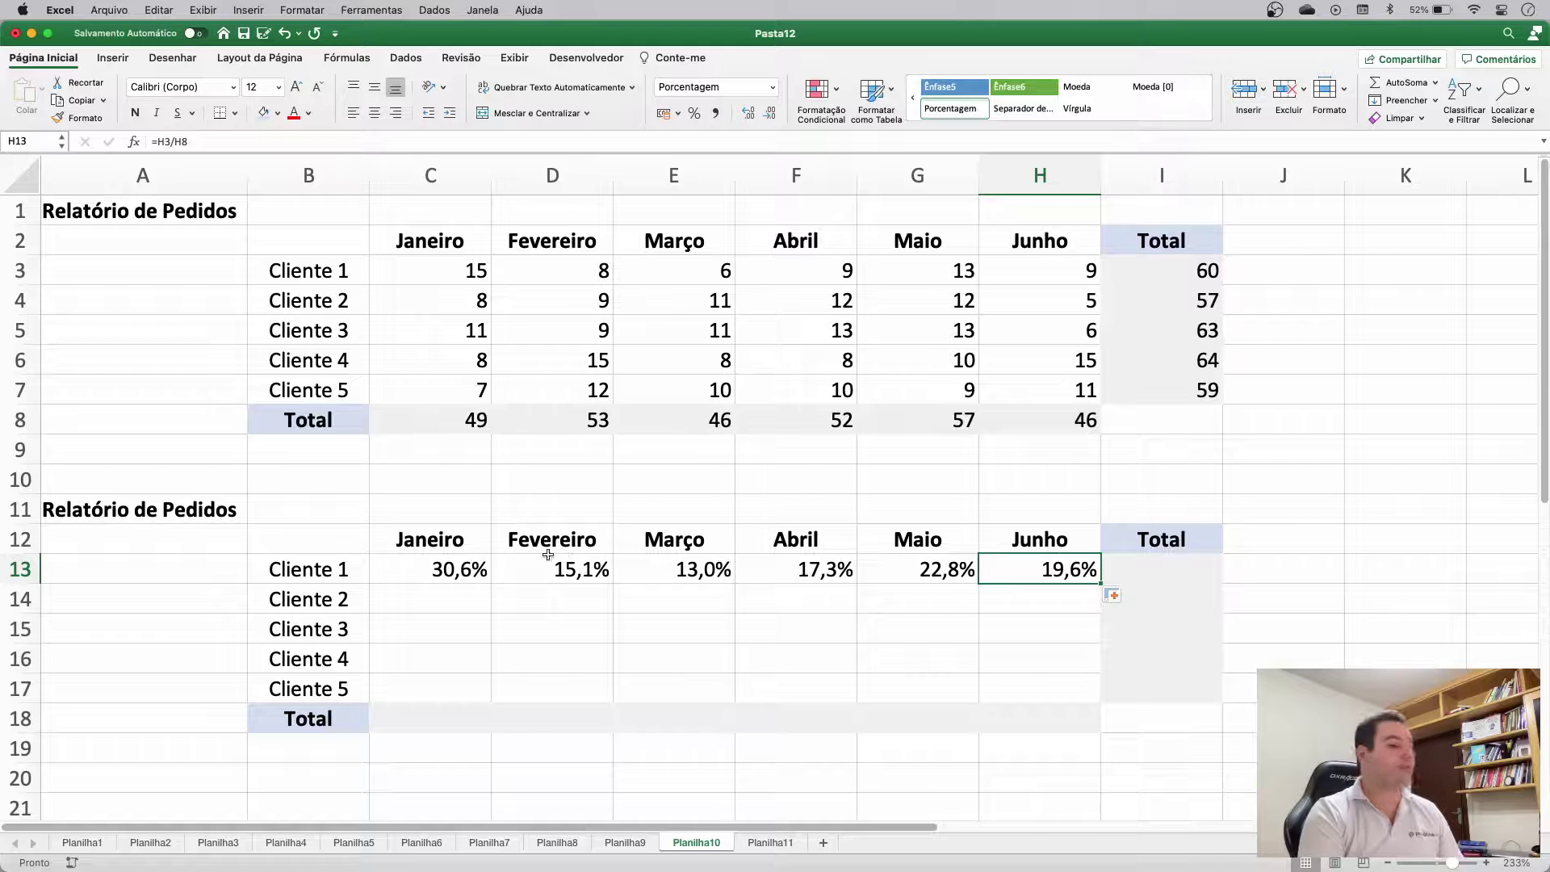
Step: Fill the C13 formula down to C14 and correct its divisor to the January total, giving =C4/C8
{"action": "left_click", "coordinate": [436, 567]}
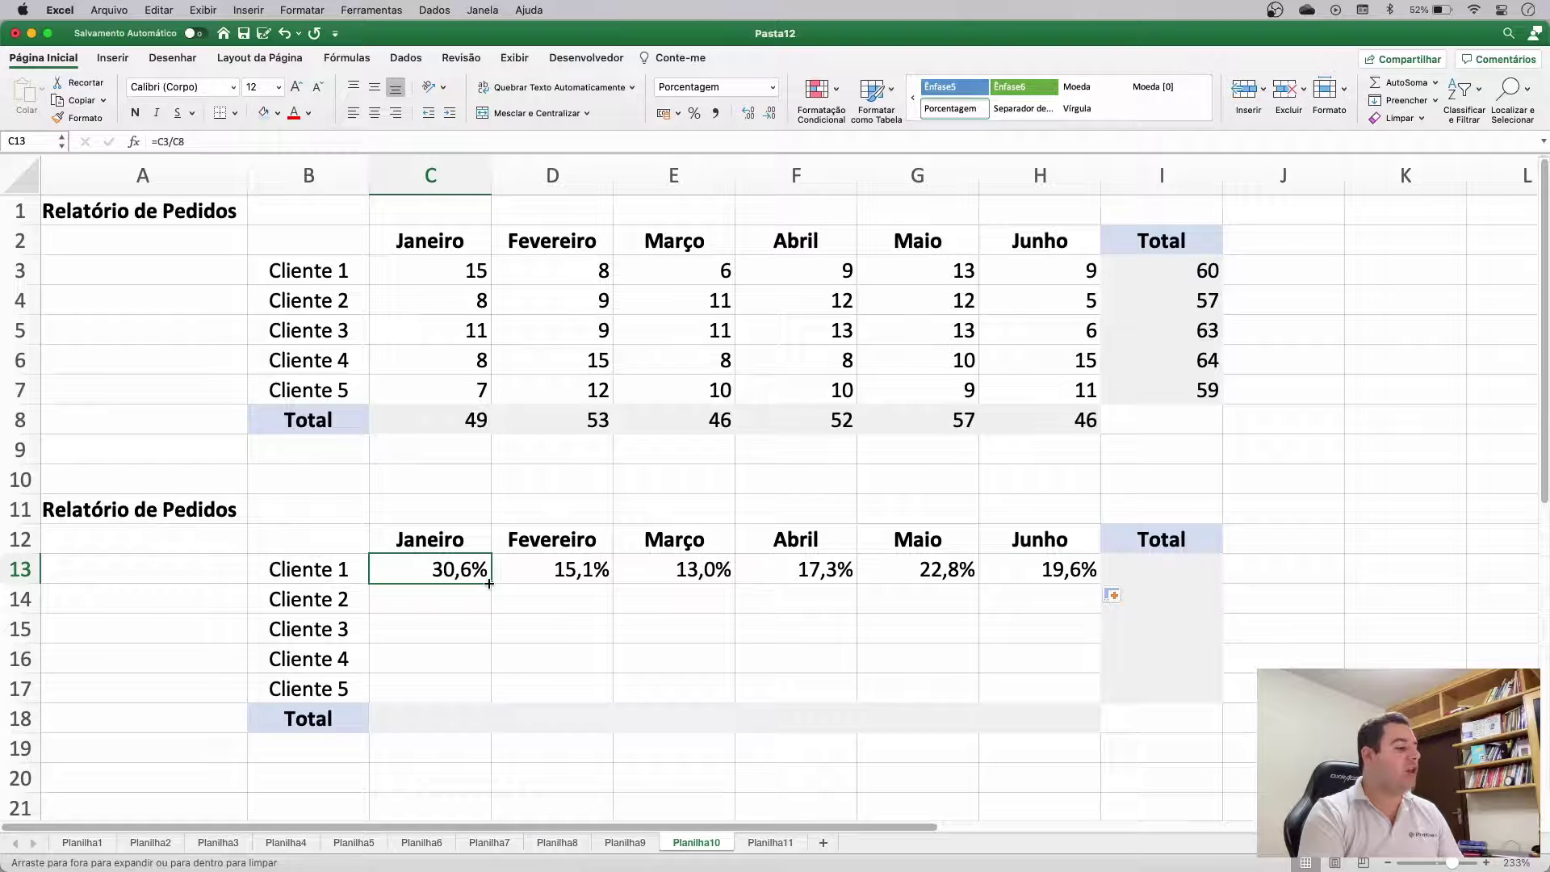
{"action": "left_click_drag", "start_coordinate": [488, 583], "coordinate": [489, 610]}
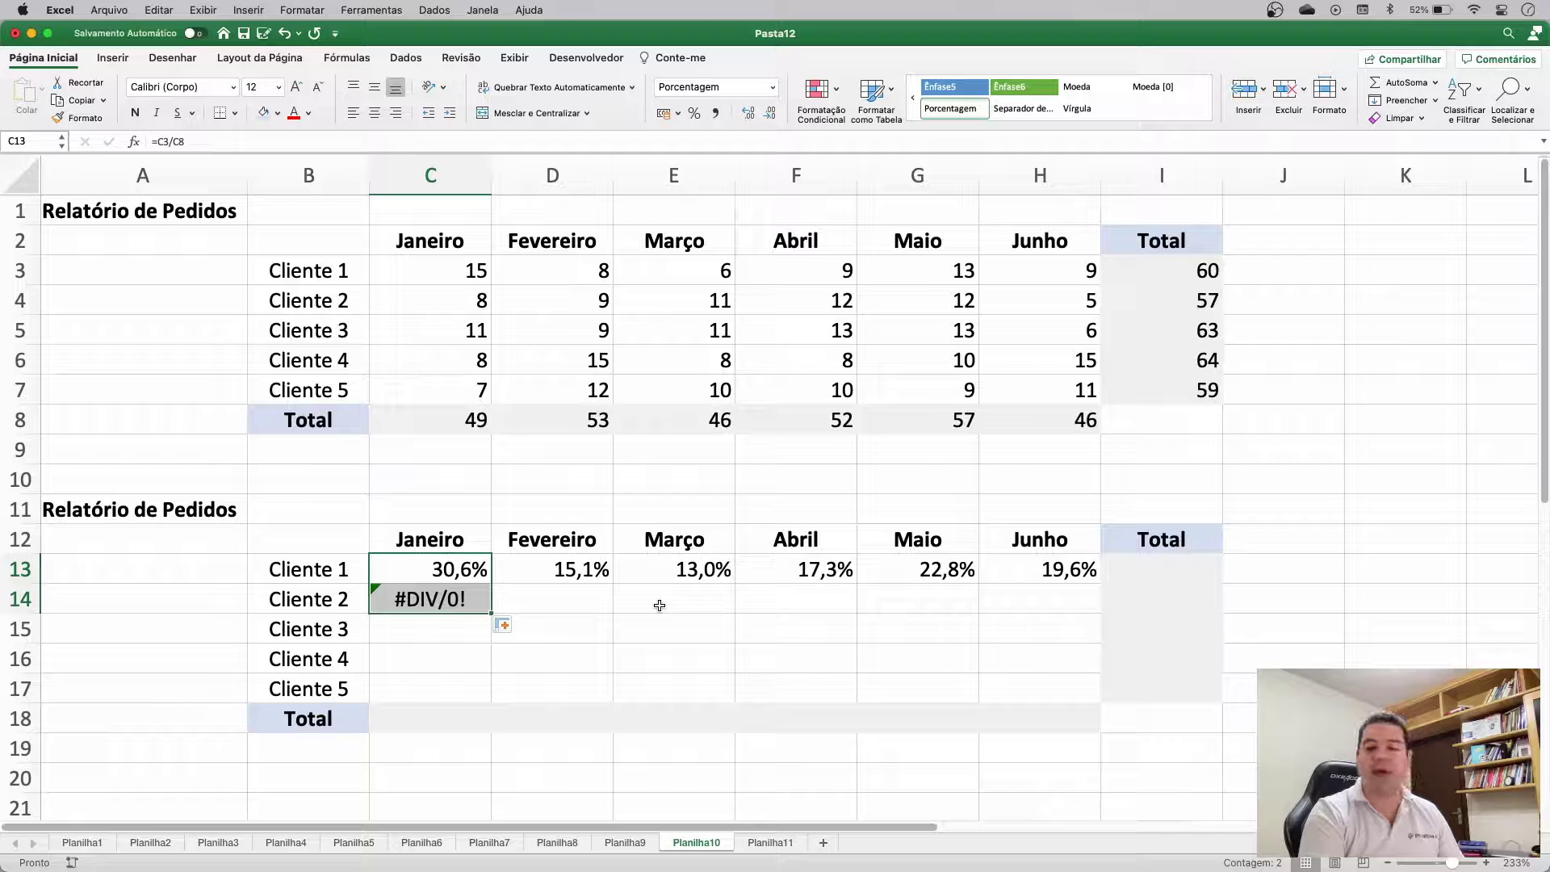
{"action": "double_click", "coordinate": [430, 598]}
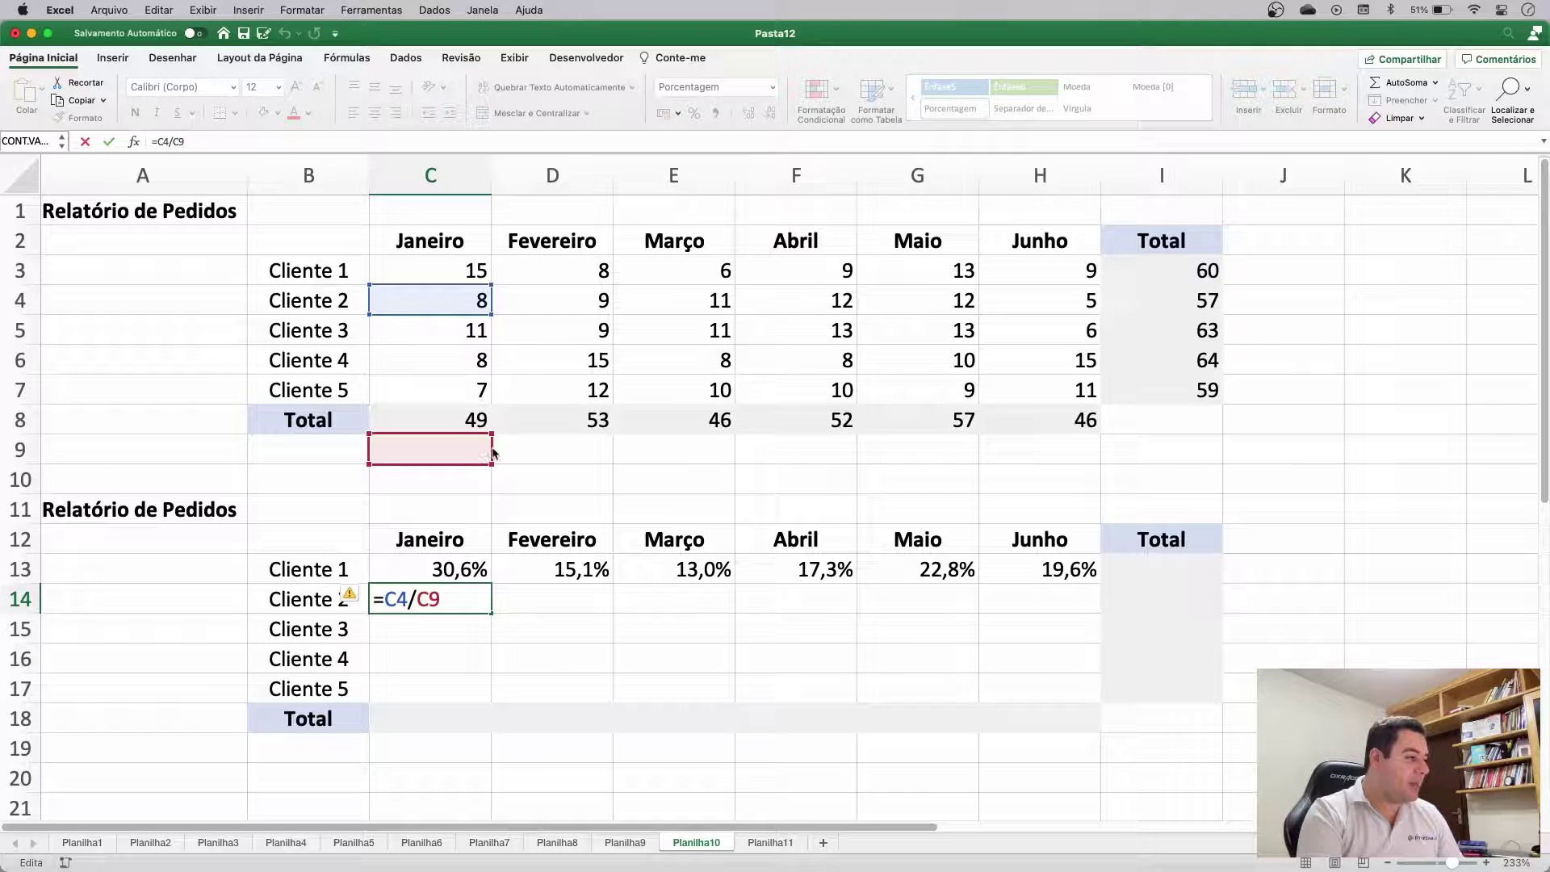
{"action": "left_click_drag", "start_coordinate": [493, 454], "coordinate": [464, 428]}
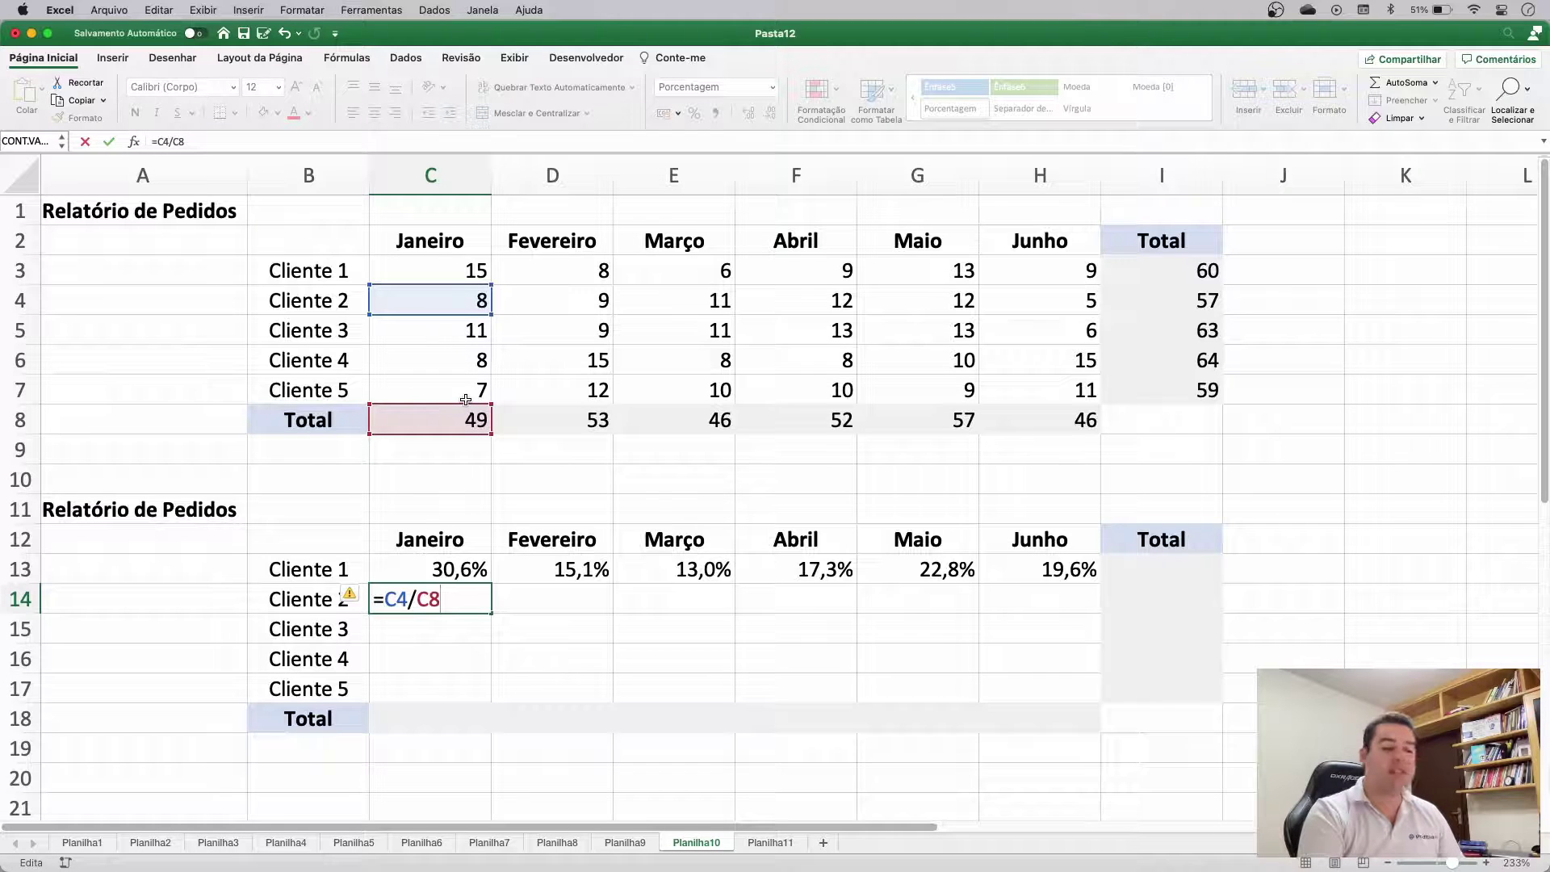
{"action": "key", "text": "Return"}
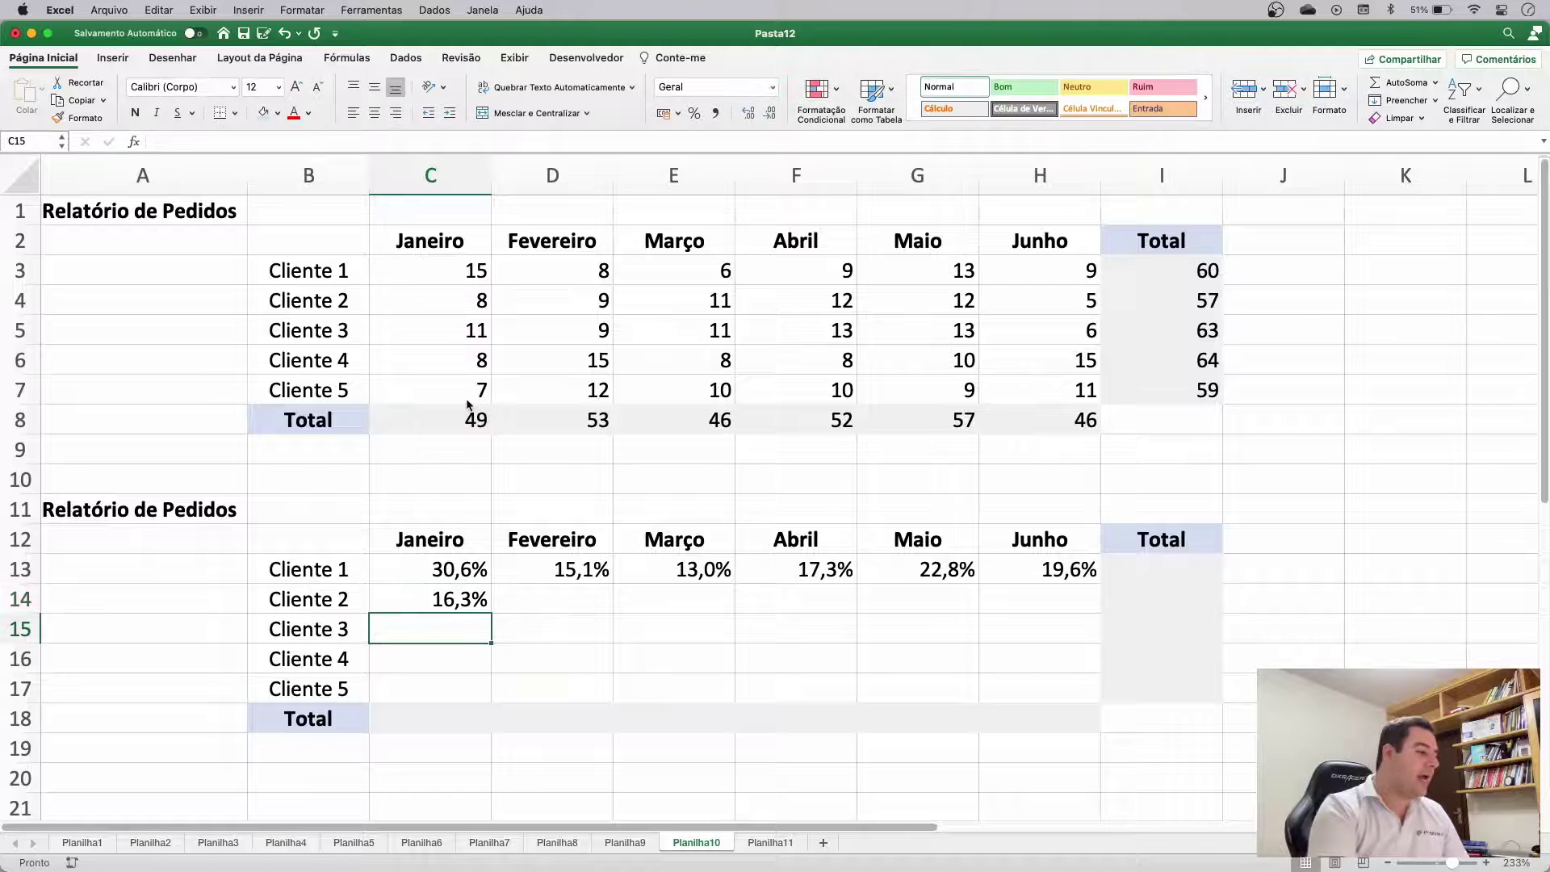
Step: Clear Cliente 2's trial January percentage from C14 and reselect Cliente 1's January percentage in C13
{"action": "left_click", "coordinate": [462, 595]}
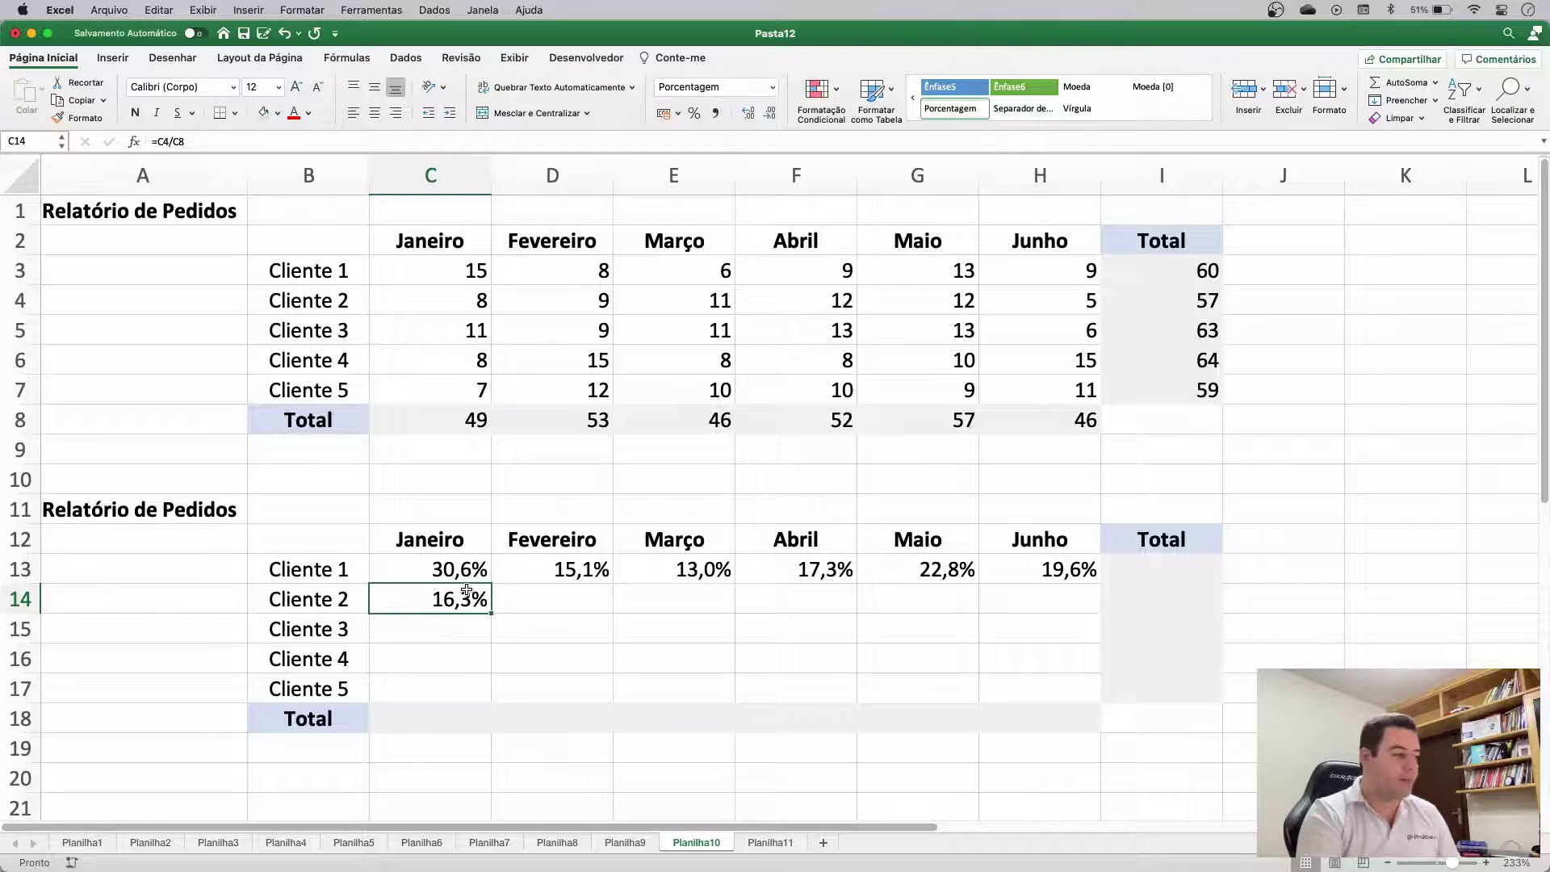
{"action": "key", "text": "super+z"}
{"action": "key", "text": "BackSpace"}
{"action": "type", "text": "="}
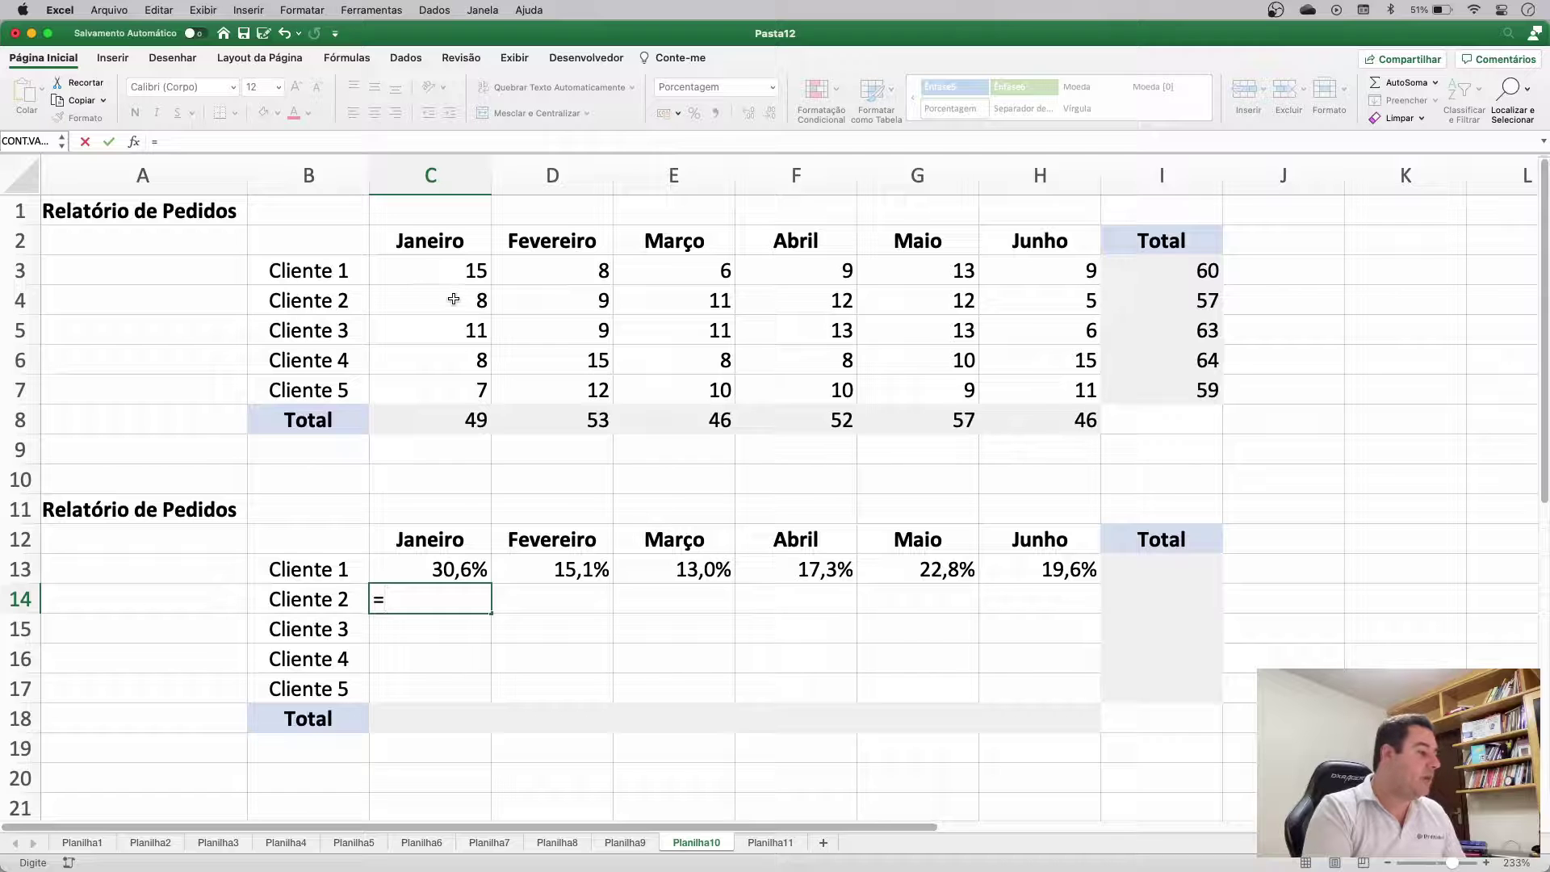
{"action": "key", "text": "Escape"}
{"action": "left_click", "coordinate": [480, 569]}
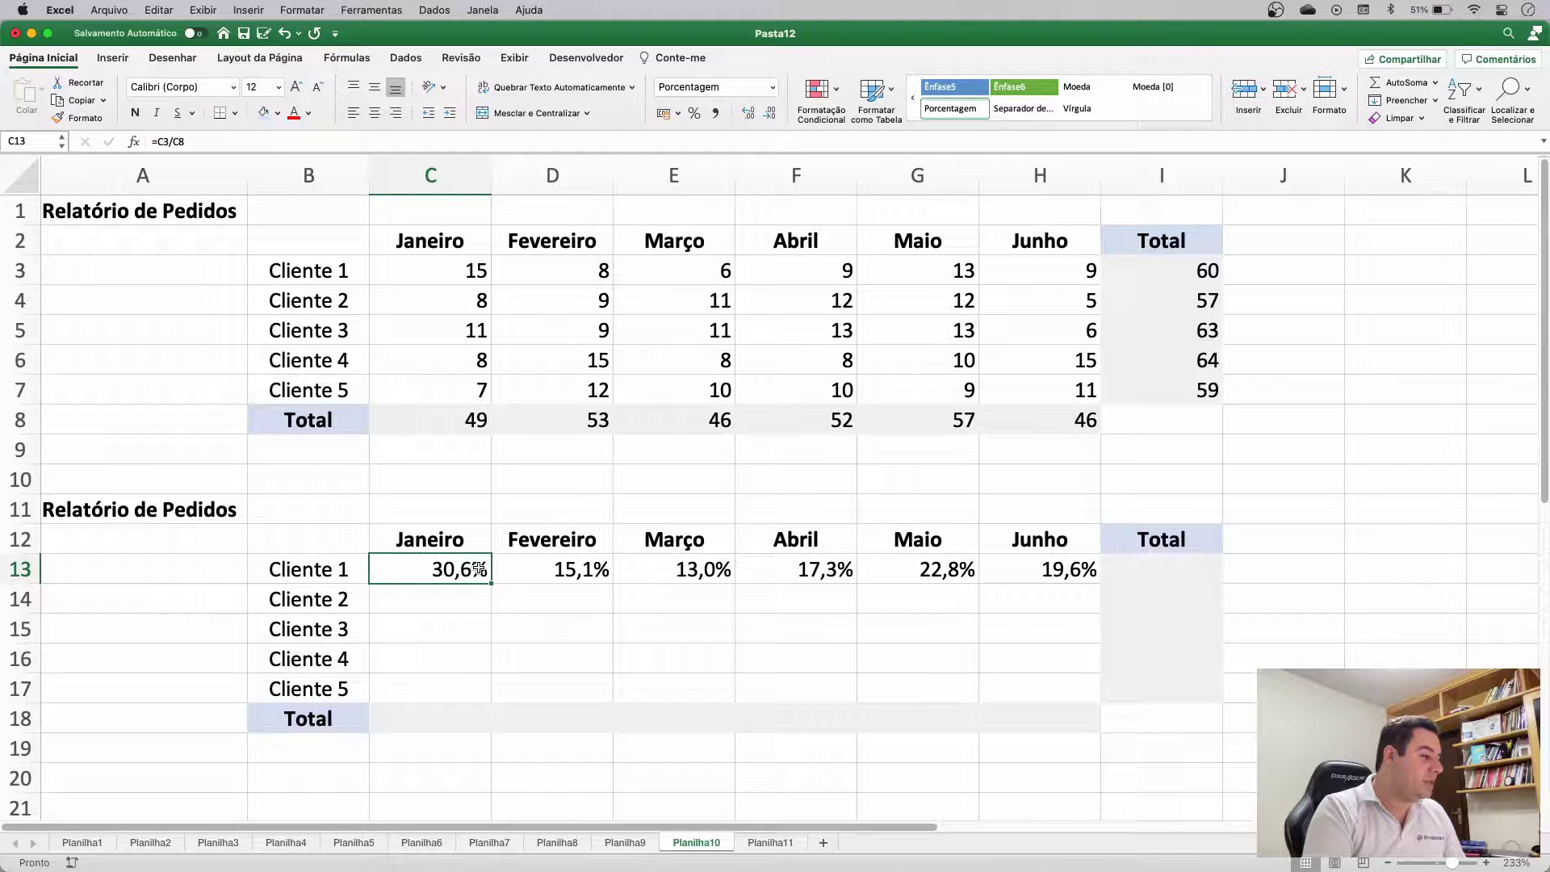
Step: Clear Cliente 1's percentages in D13:H13 and make the divisor in C13 fully absolute, giving =C3/$C$8
{"action": "left_click_drag", "start_coordinate": [512, 569], "coordinate": [1042, 569]}
{"action": "key", "text": "Delete"}
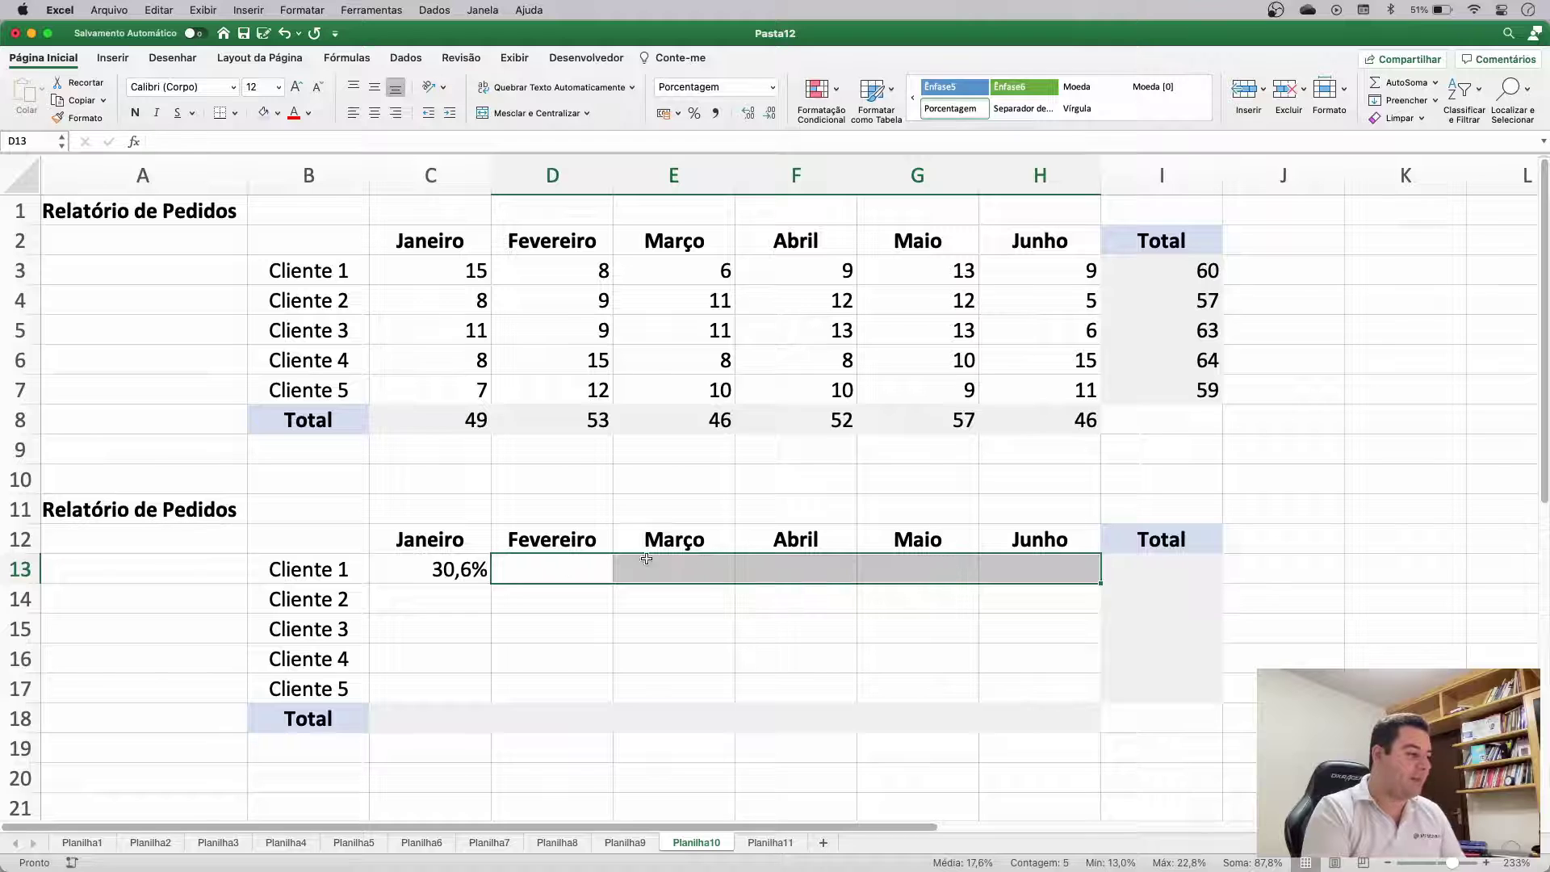
{"action": "double_click", "coordinate": [444, 572]}
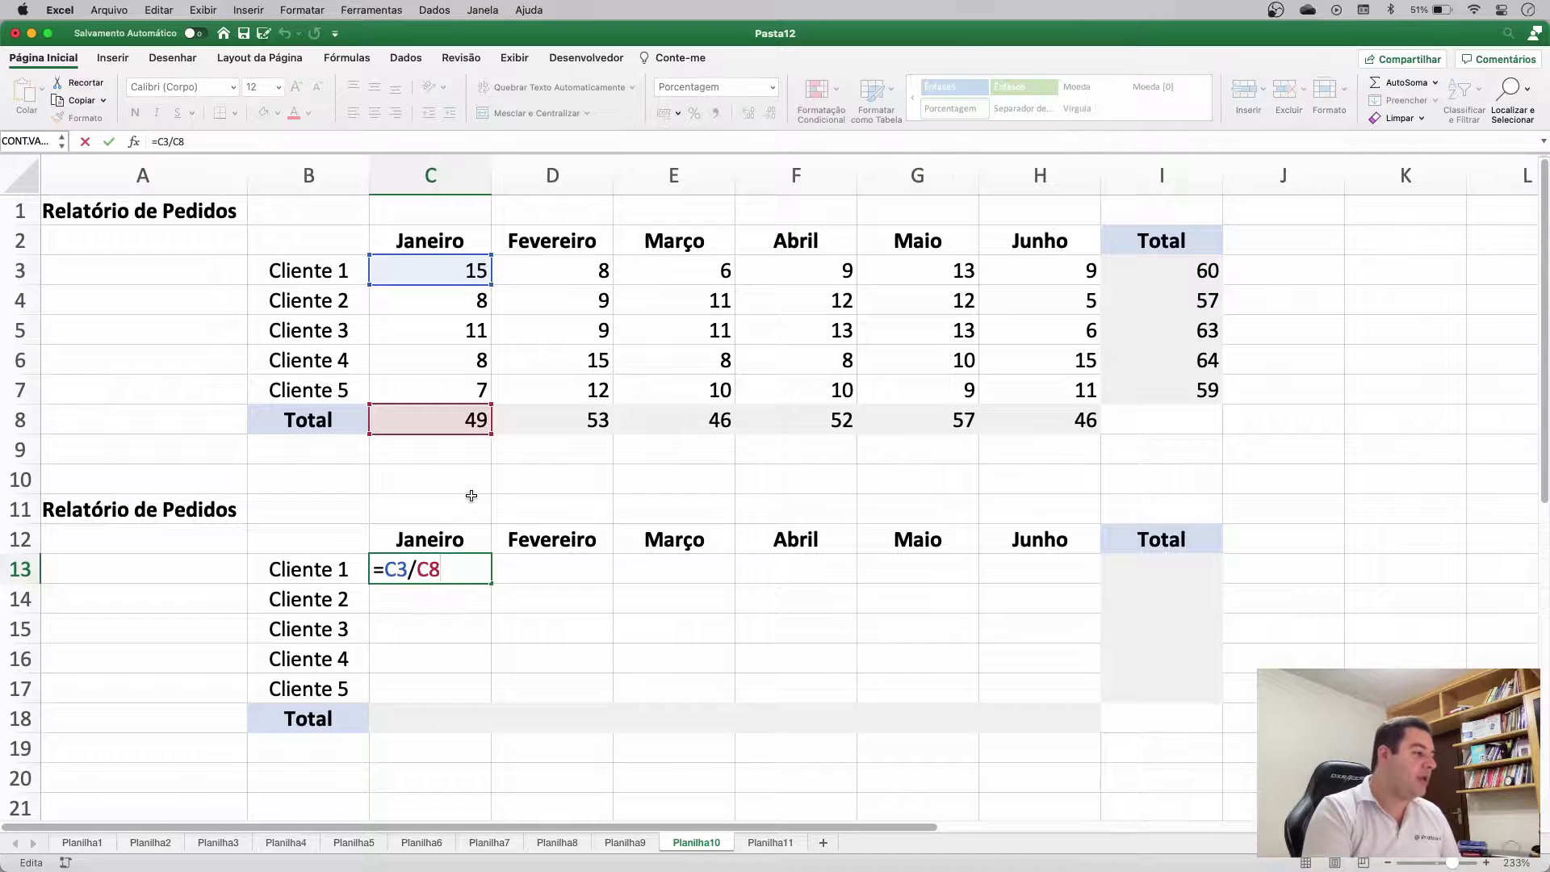
{"action": "left_click", "coordinate": [430, 570]}
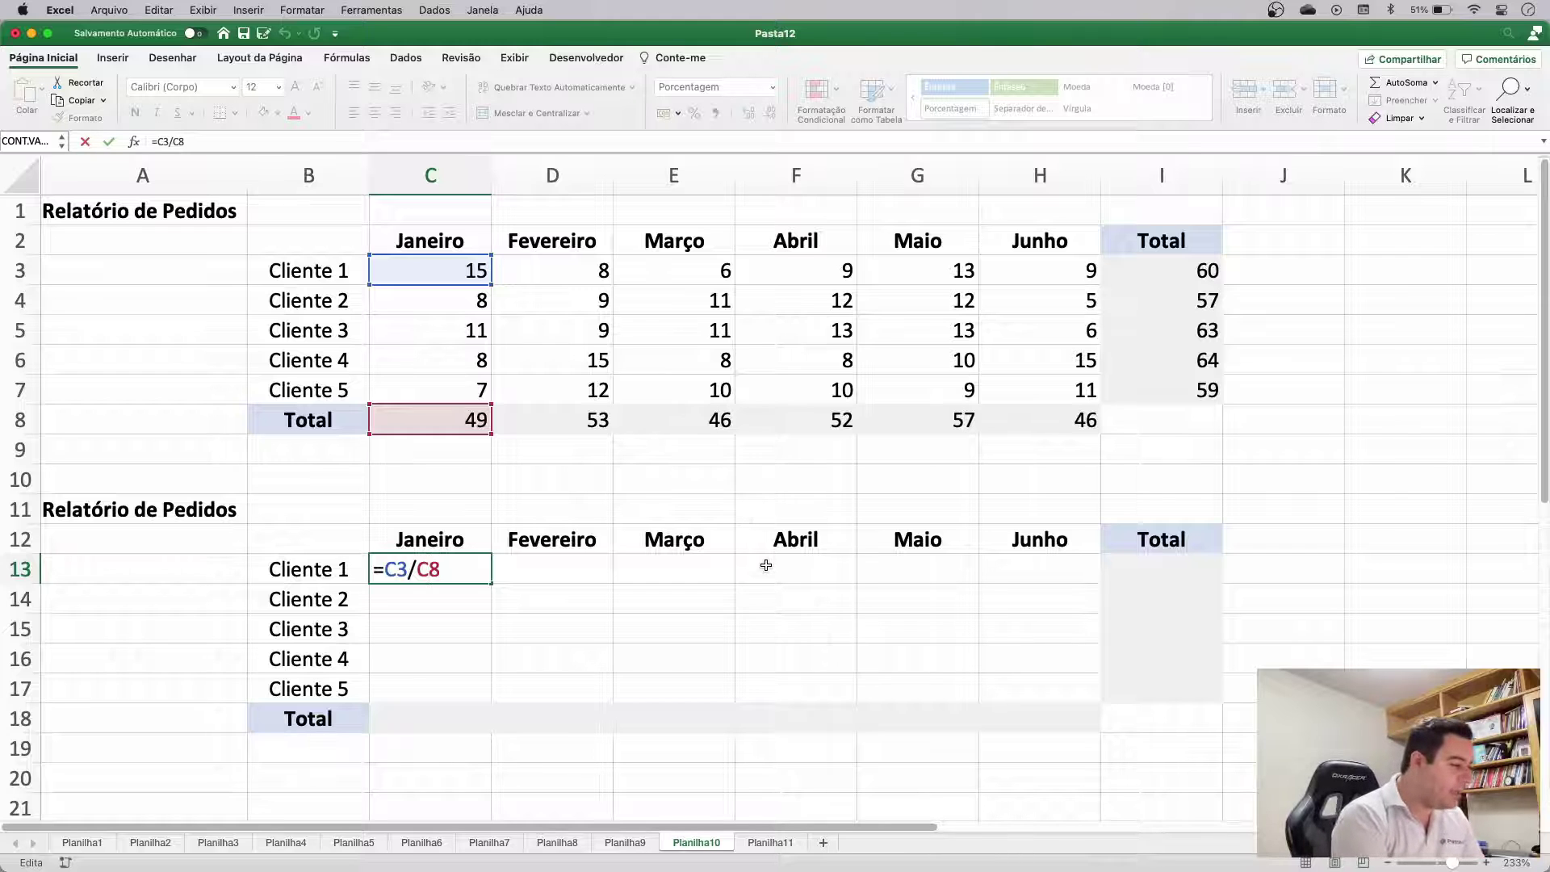
{"action": "key", "text": "Left"}
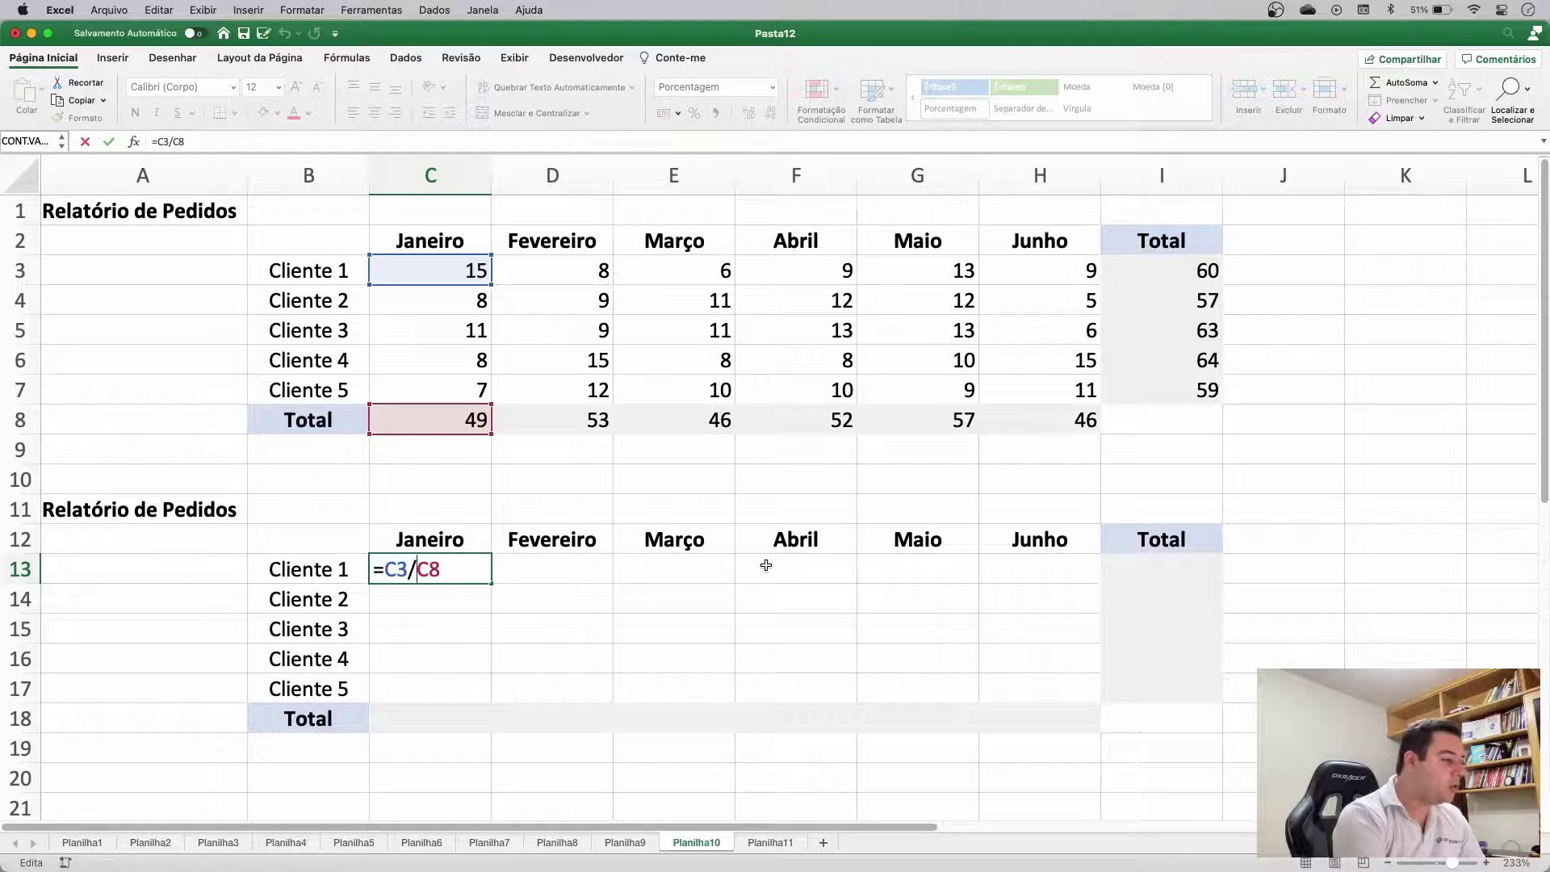
{"action": "key", "text": "F4"}
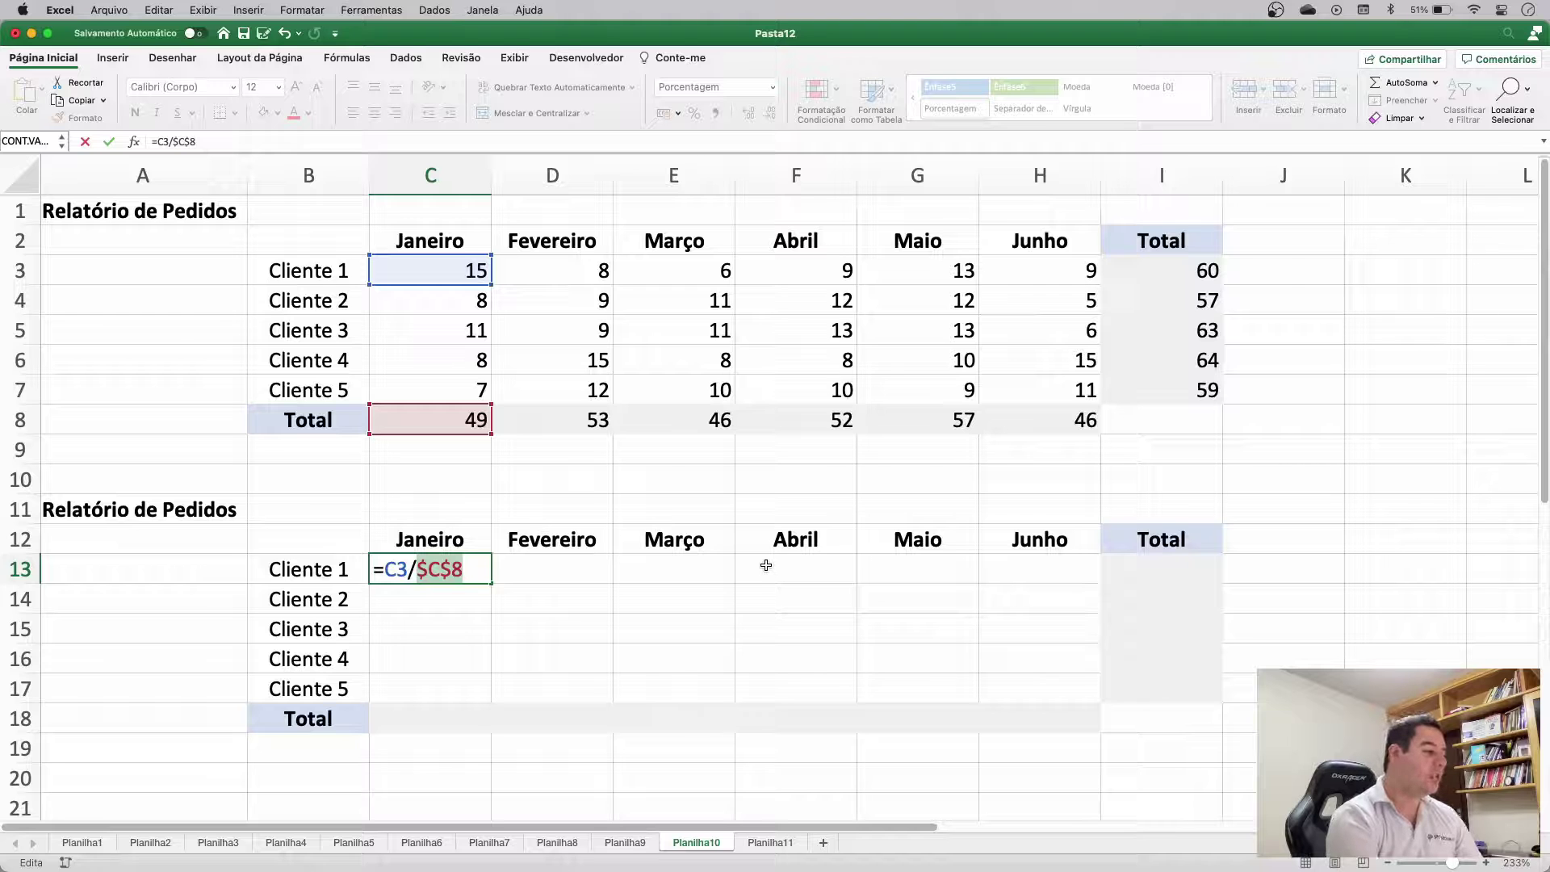
{"action": "key", "text": "Return"}
Step: Try filling the =C3/$C$8 formula from C13 across to H13 and check the references in Março's E13
{"action": "left_click", "coordinate": [487, 570]}
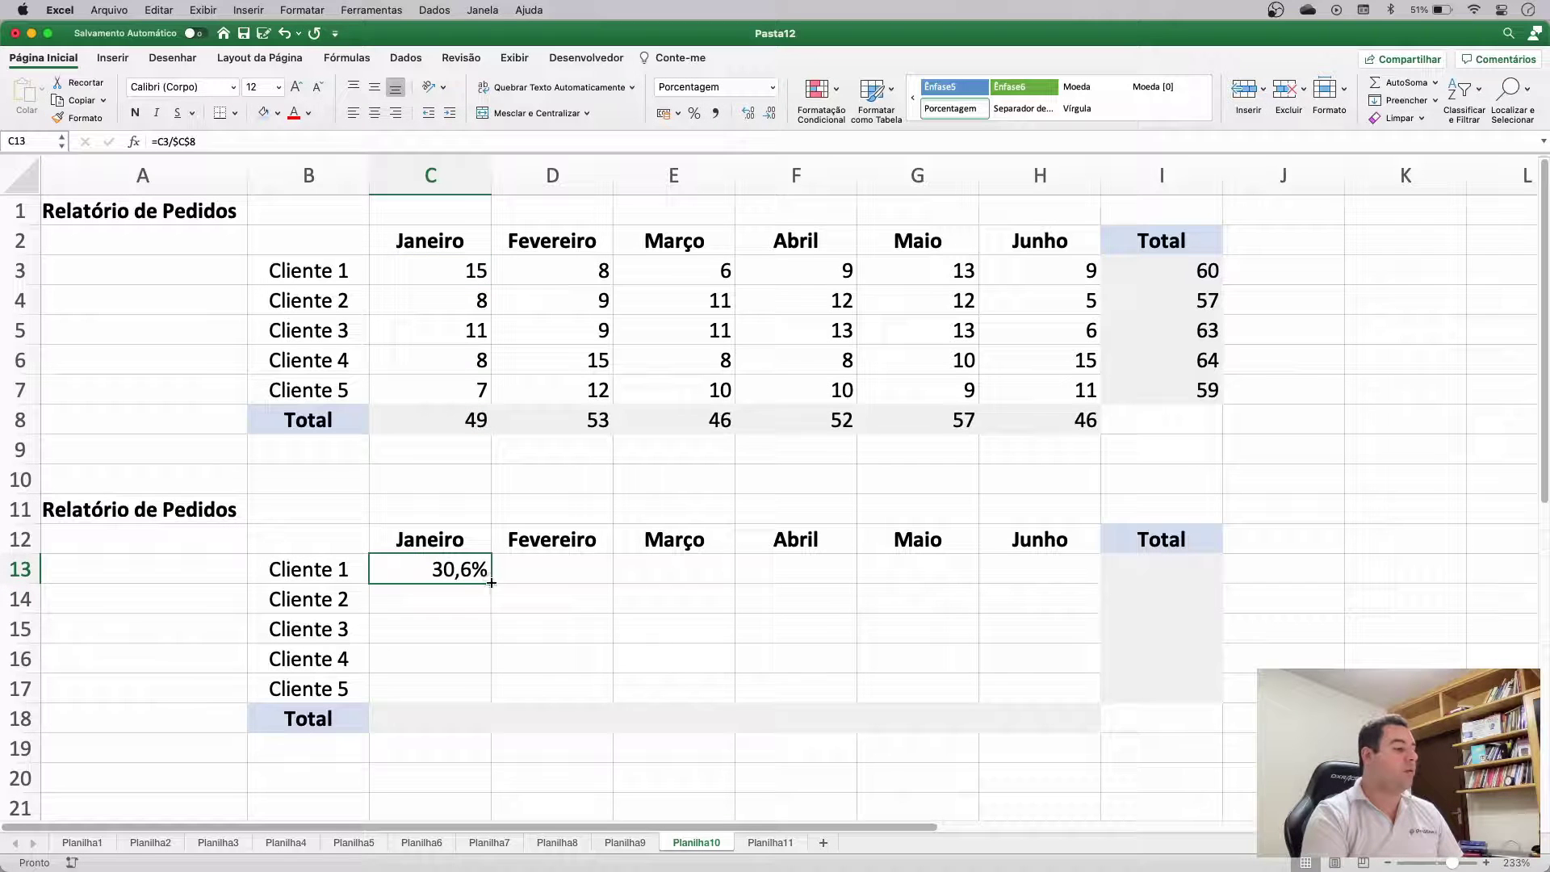
{"action": "left_click_drag", "start_coordinate": [491, 582], "coordinate": [1050, 575]}
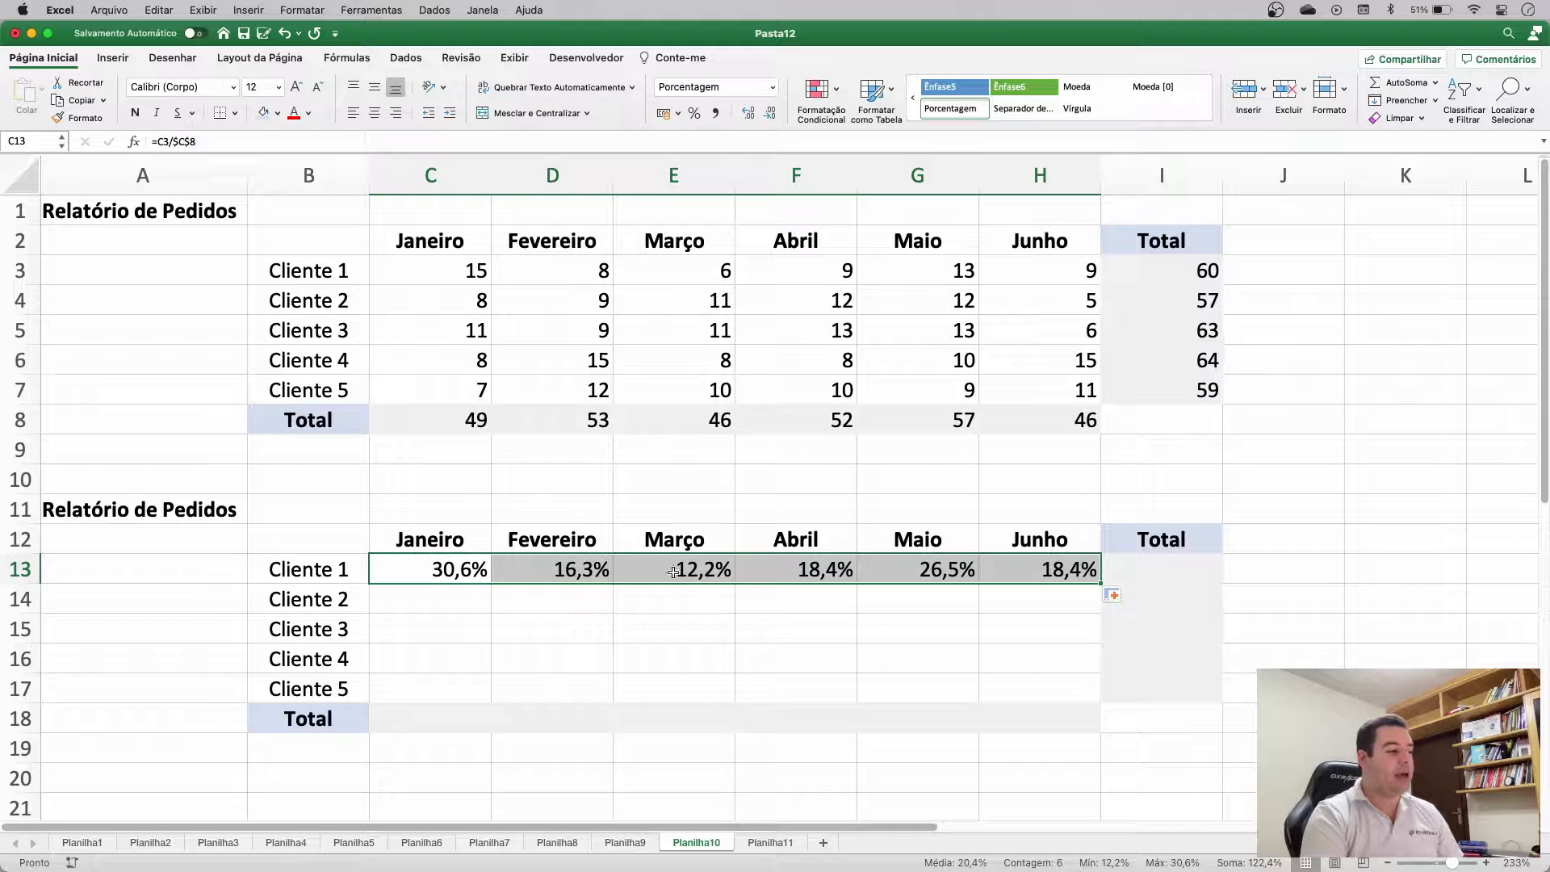
{"action": "double_click", "coordinate": [707, 571]}
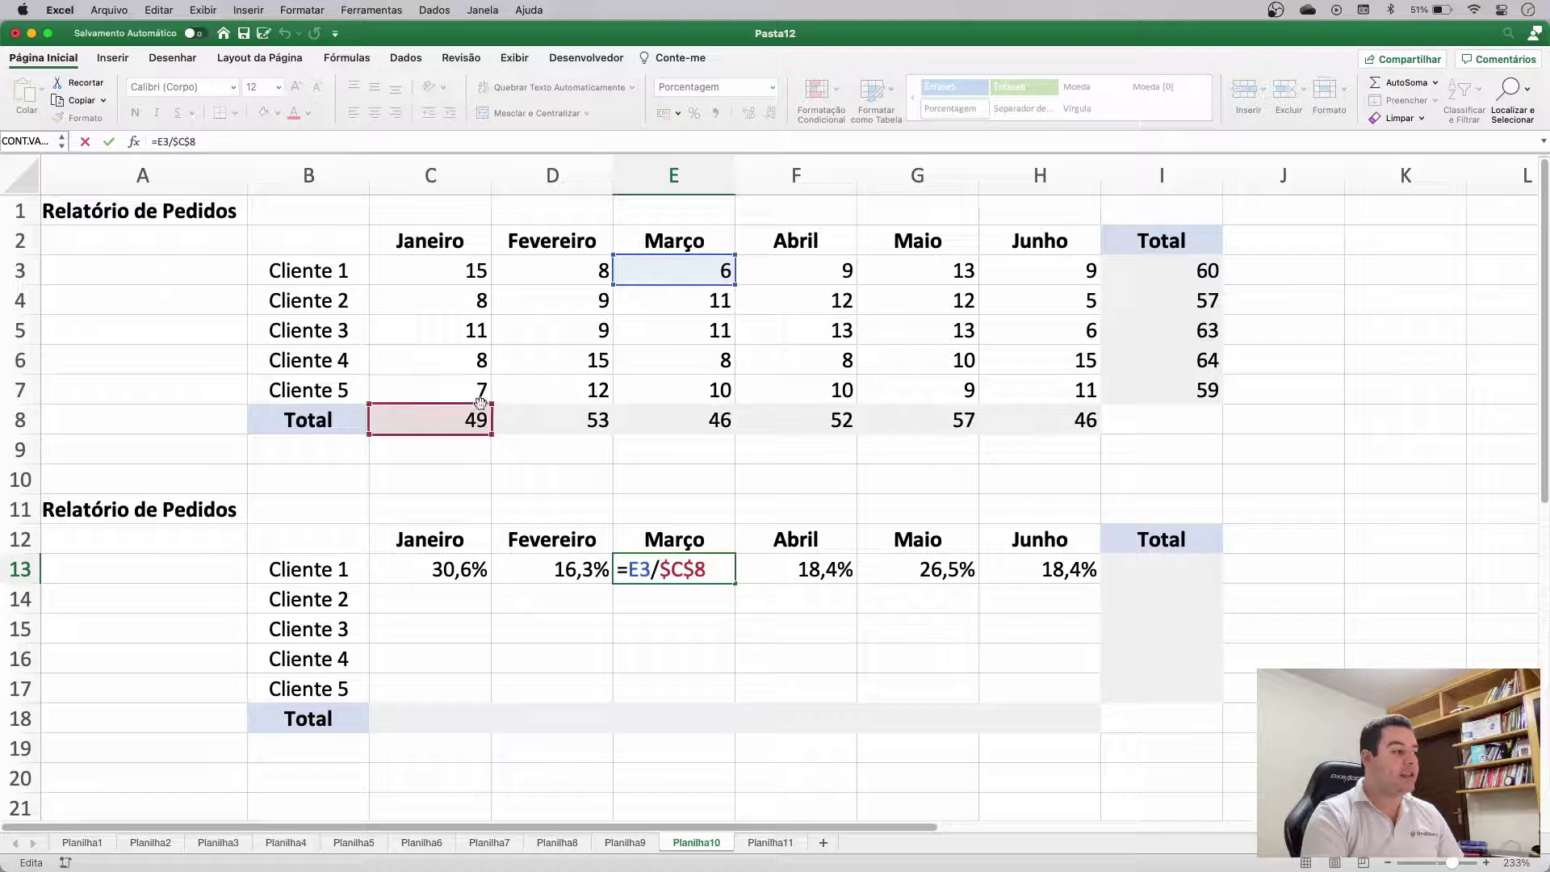
{"action": "left_click_drag", "start_coordinate": [481, 405], "coordinate": [452, 422]}
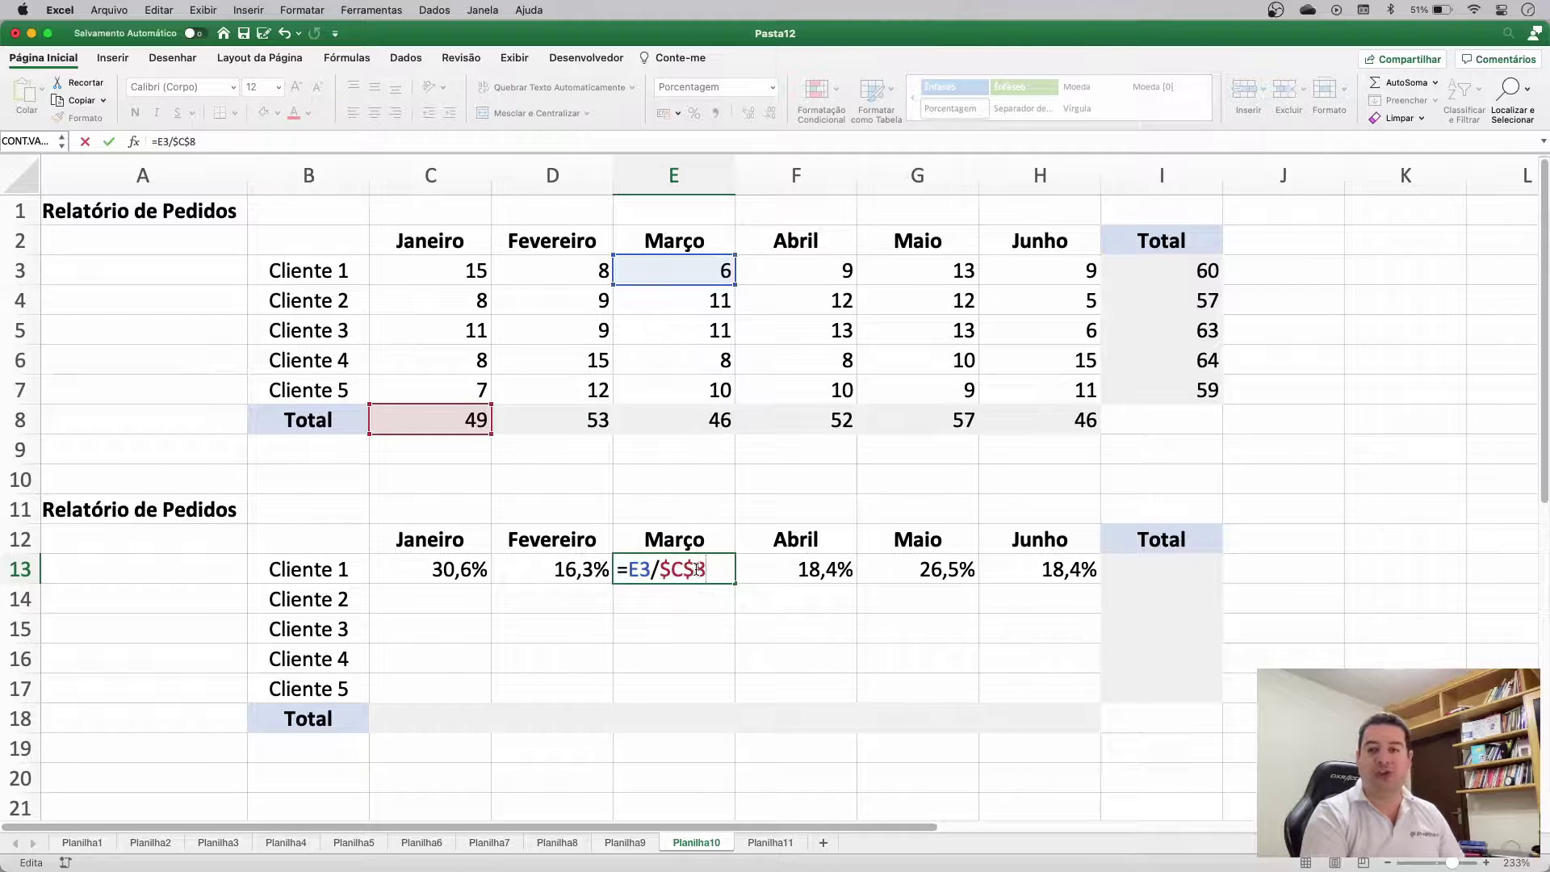
{"action": "key", "text": "Escape"}
{"action": "key", "text": "super+z"}
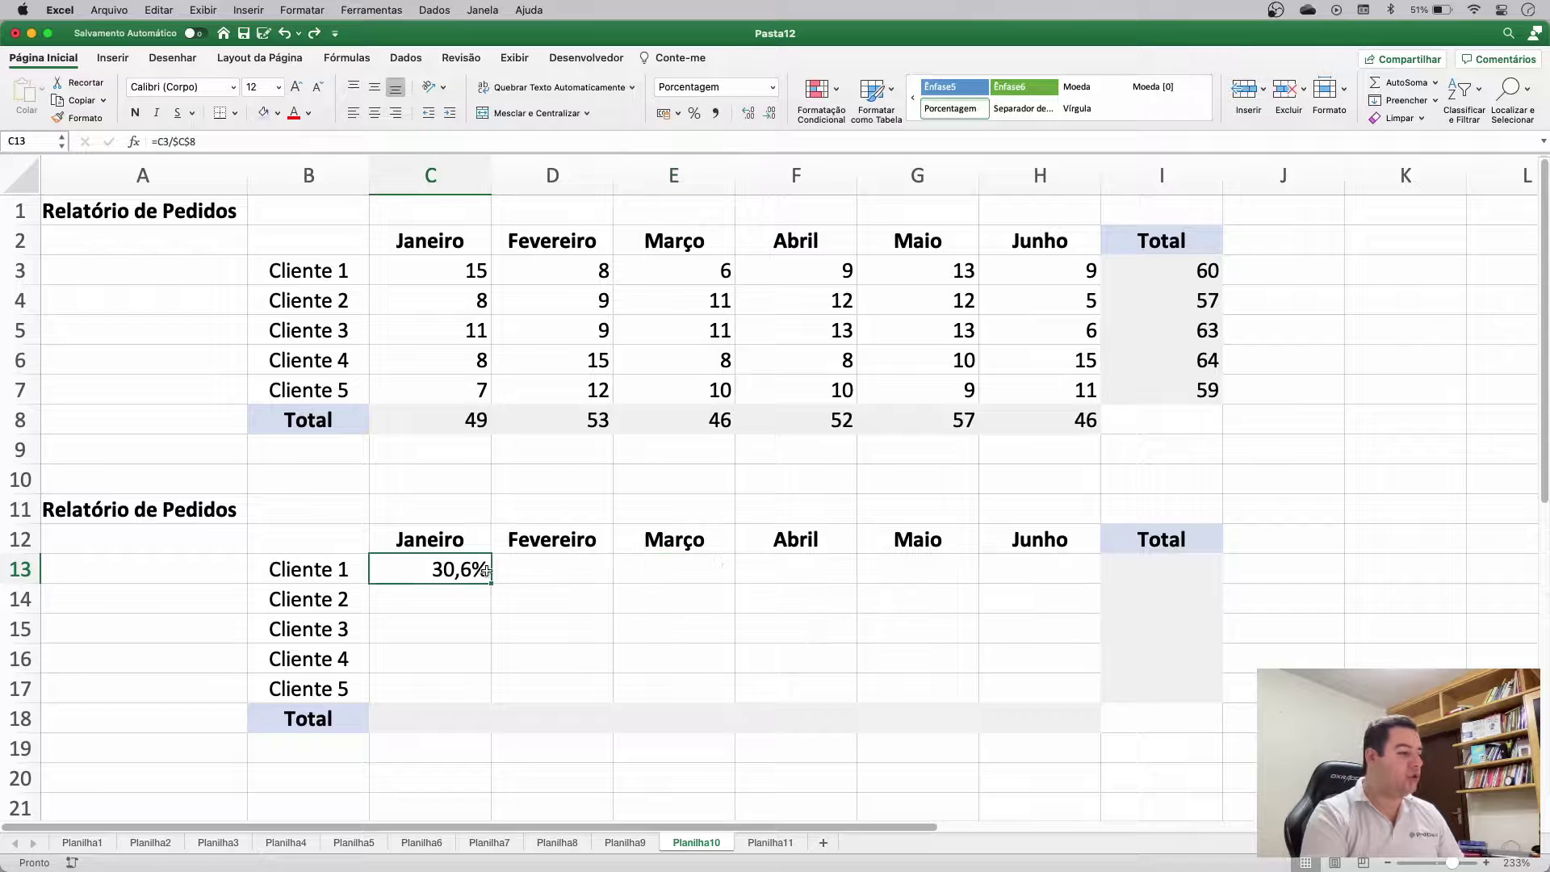
Step: Cycle the divisor in C13 through its reference types and lock only its row, giving =C3/C$8
{"action": "double_click", "coordinate": [485, 571]}
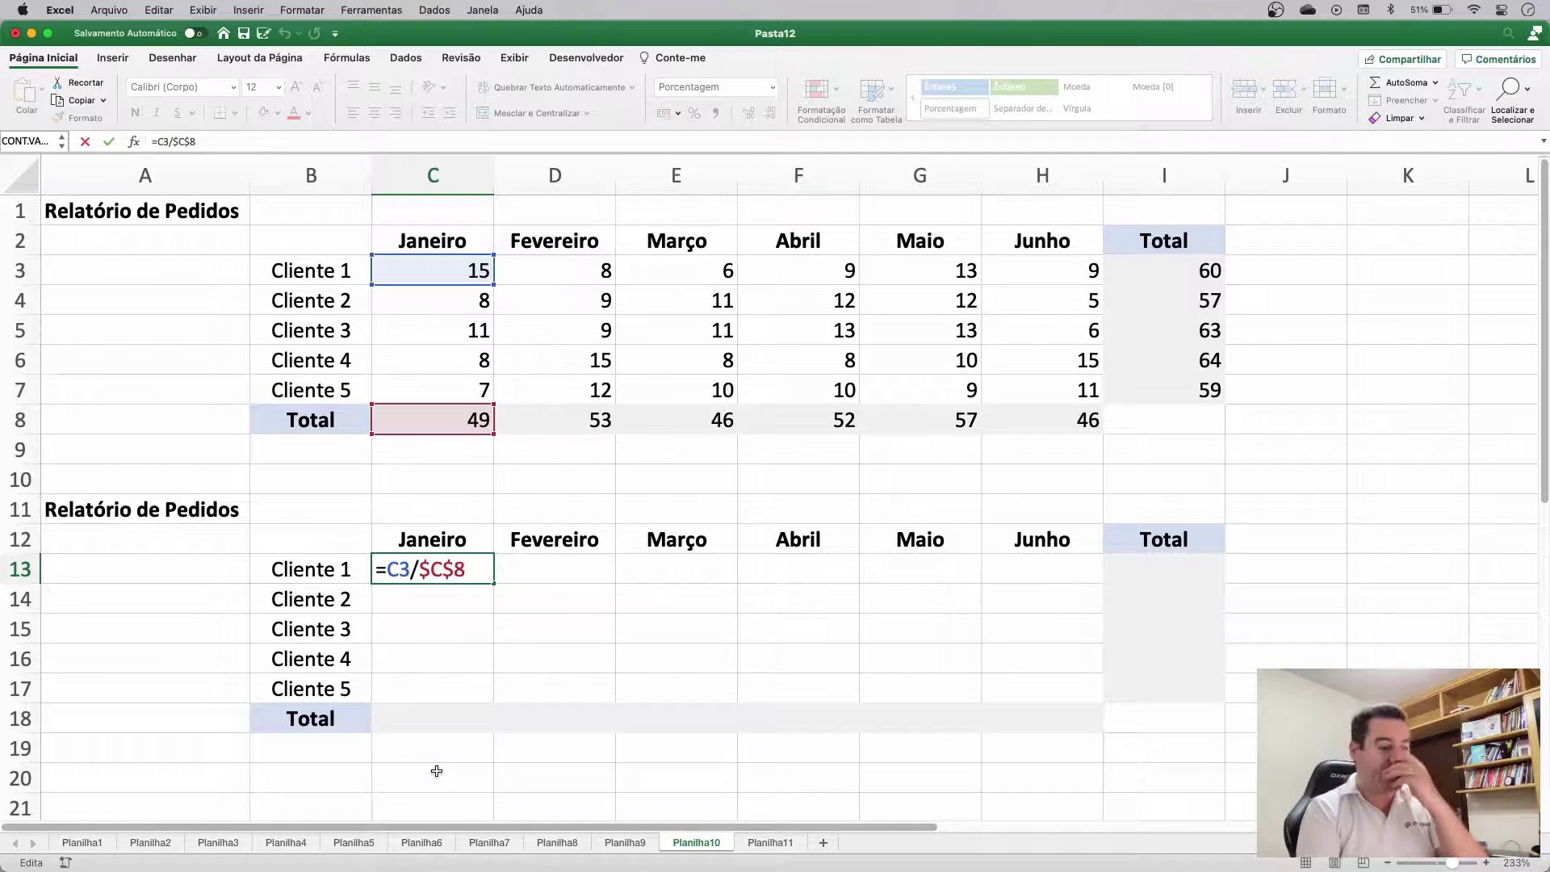
{"action": "double_click", "coordinate": [460, 569]}
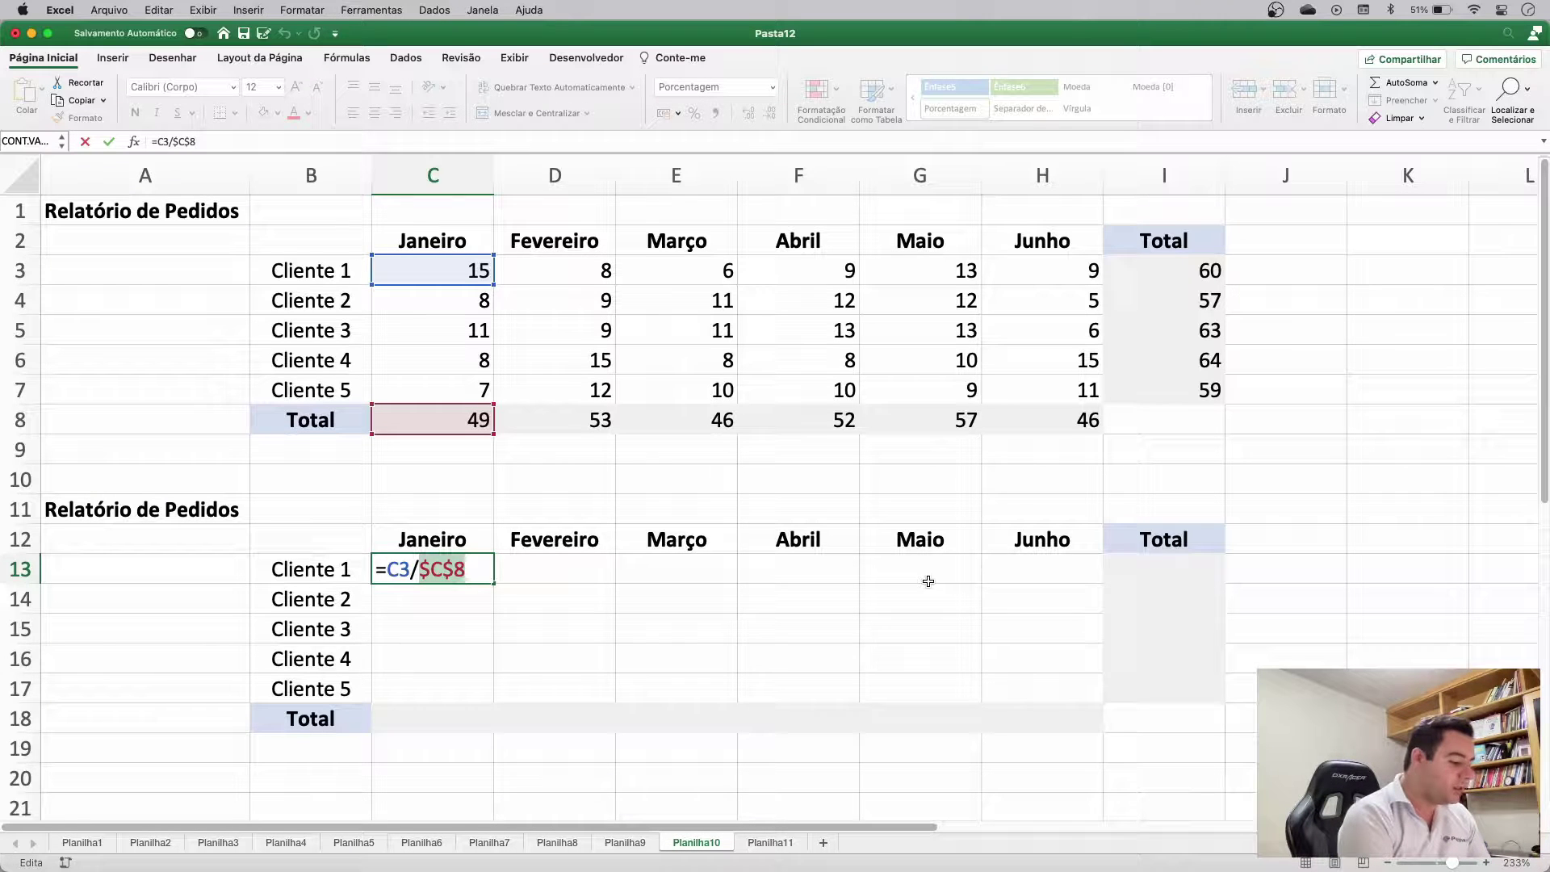
{"action": "key", "text": "F4"}
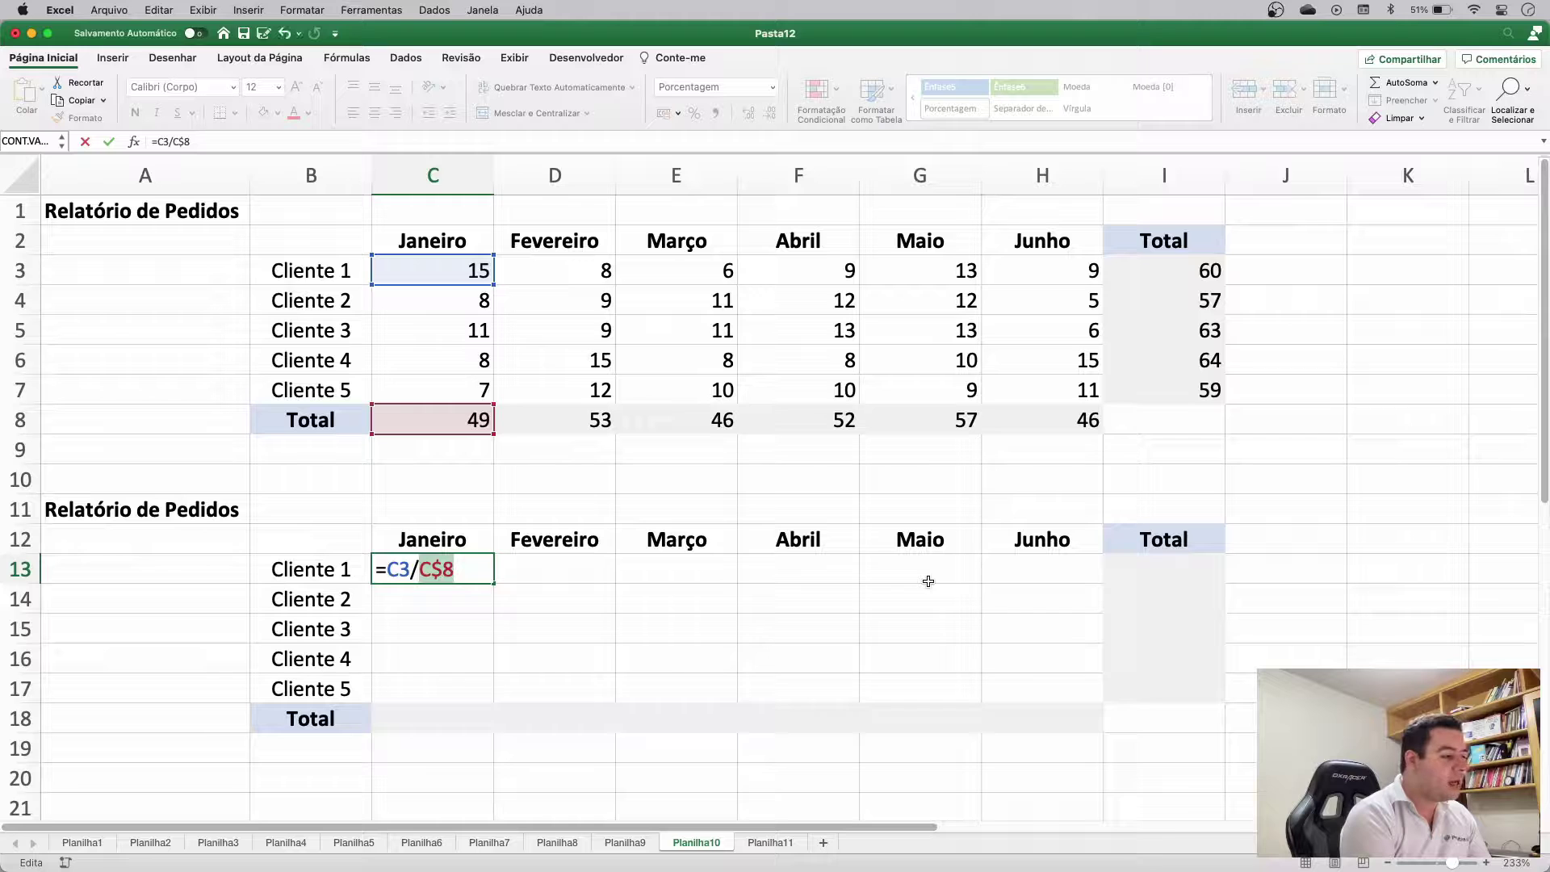
{"action": "key", "text": "F4"}
{"action": "key", "text": "F4"}
{"action": "key", "text": "F4"}
{"action": "key", "text": "F4"}
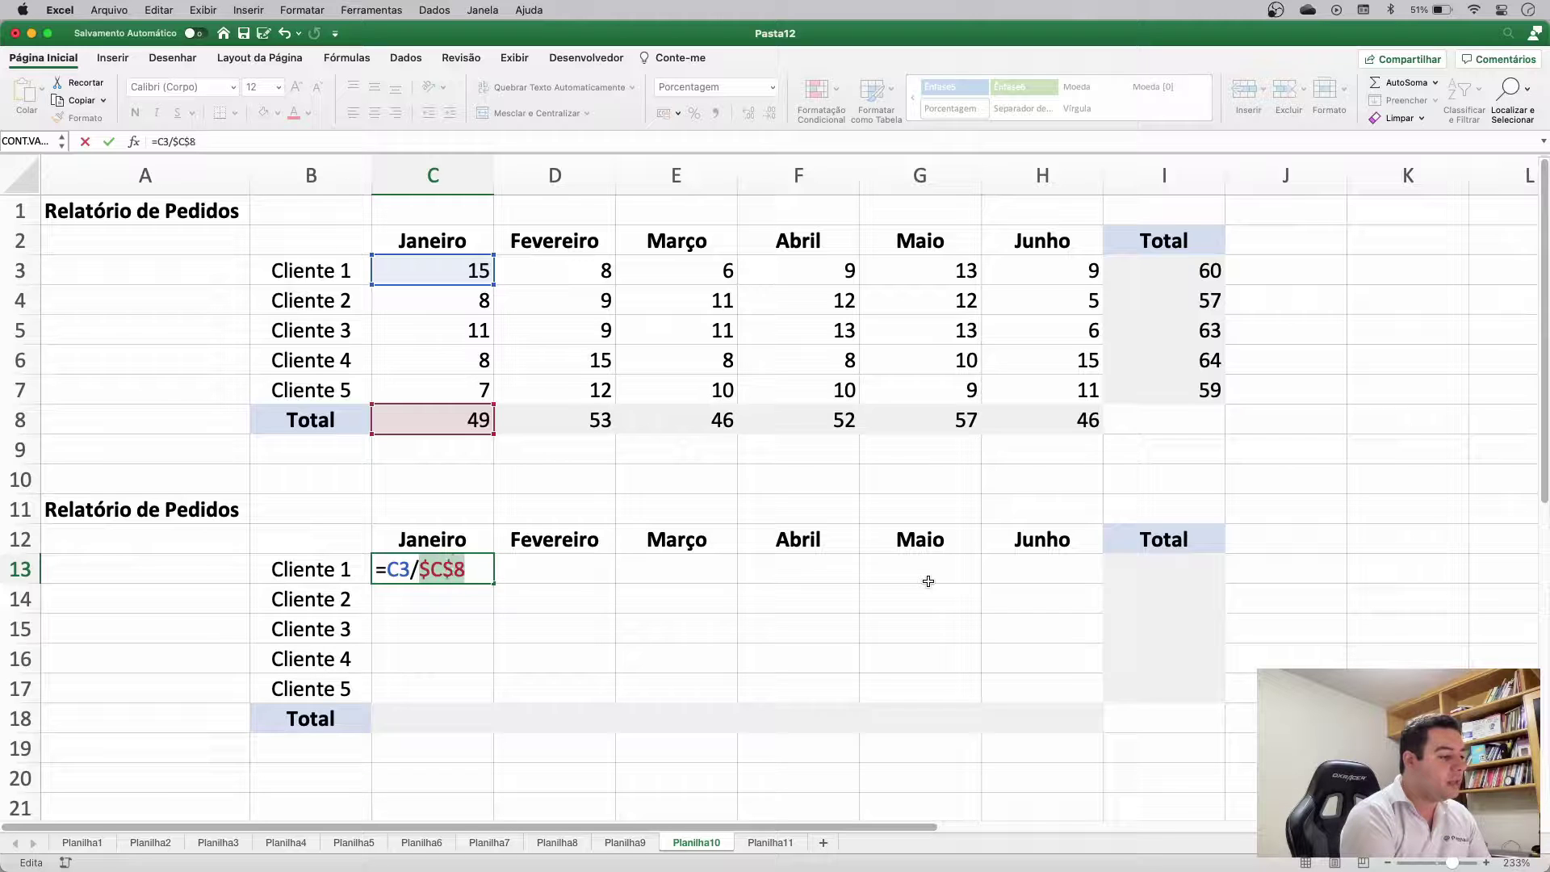
{"action": "key", "text": "F4"}
{"action": "key", "text": "F4"}
{"action": "key", "text": "F4"}
{"action": "key", "text": "F4"}
{"action": "key", "text": "F4"}
{"action": "key", "text": "F4"}
{"action": "key", "text": "F4"}
{"action": "key", "text": "F4"}
{"action": "key", "text": "F4"}
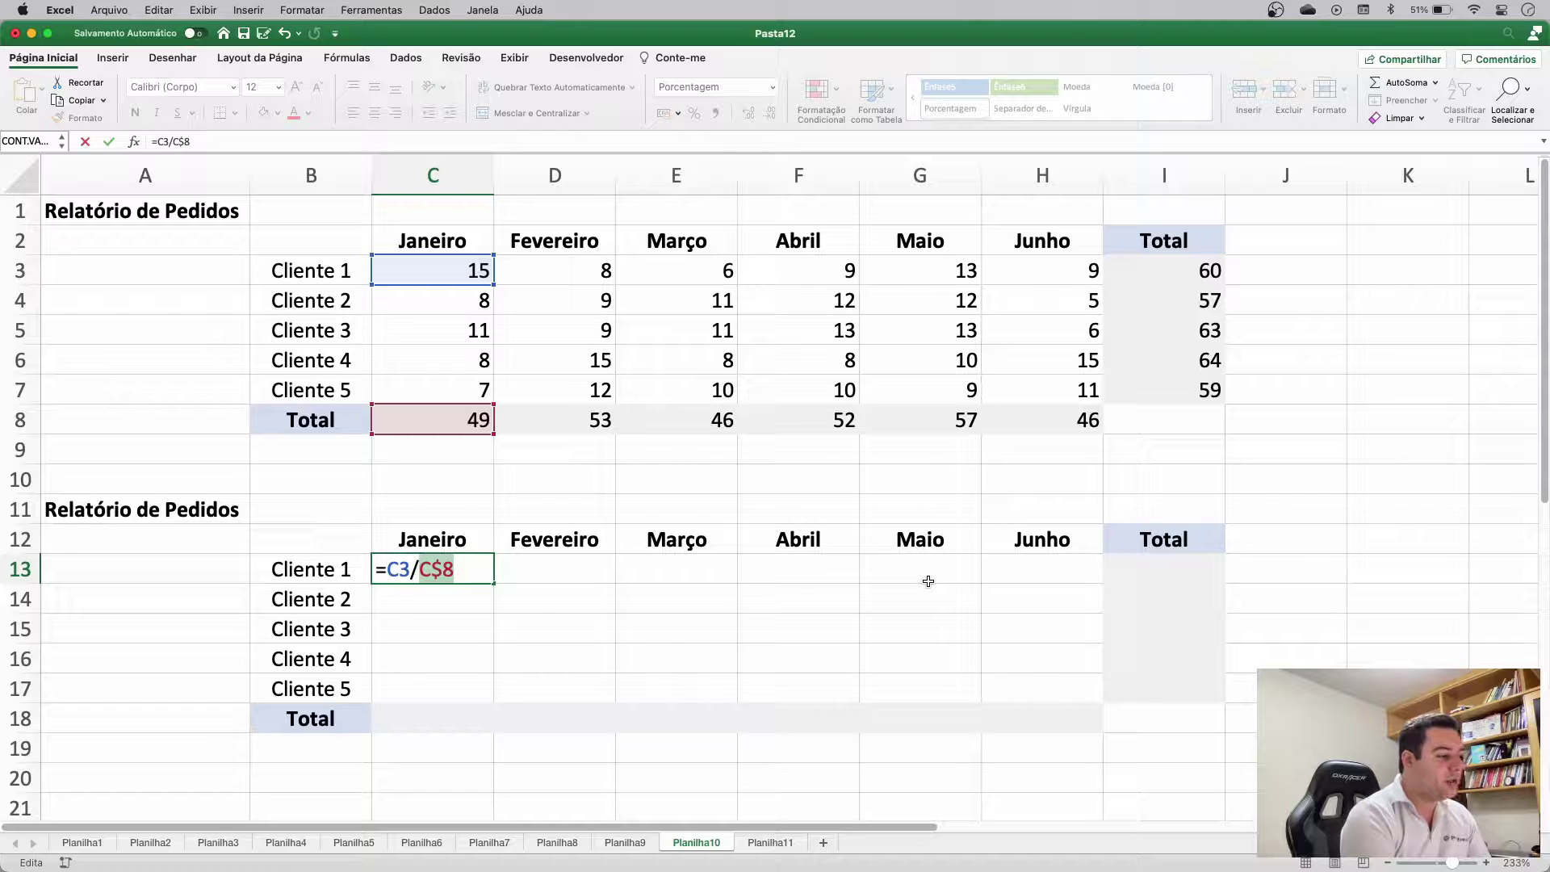
{"action": "key", "text": "F4"}
{"action": "key", "text": "F4"}
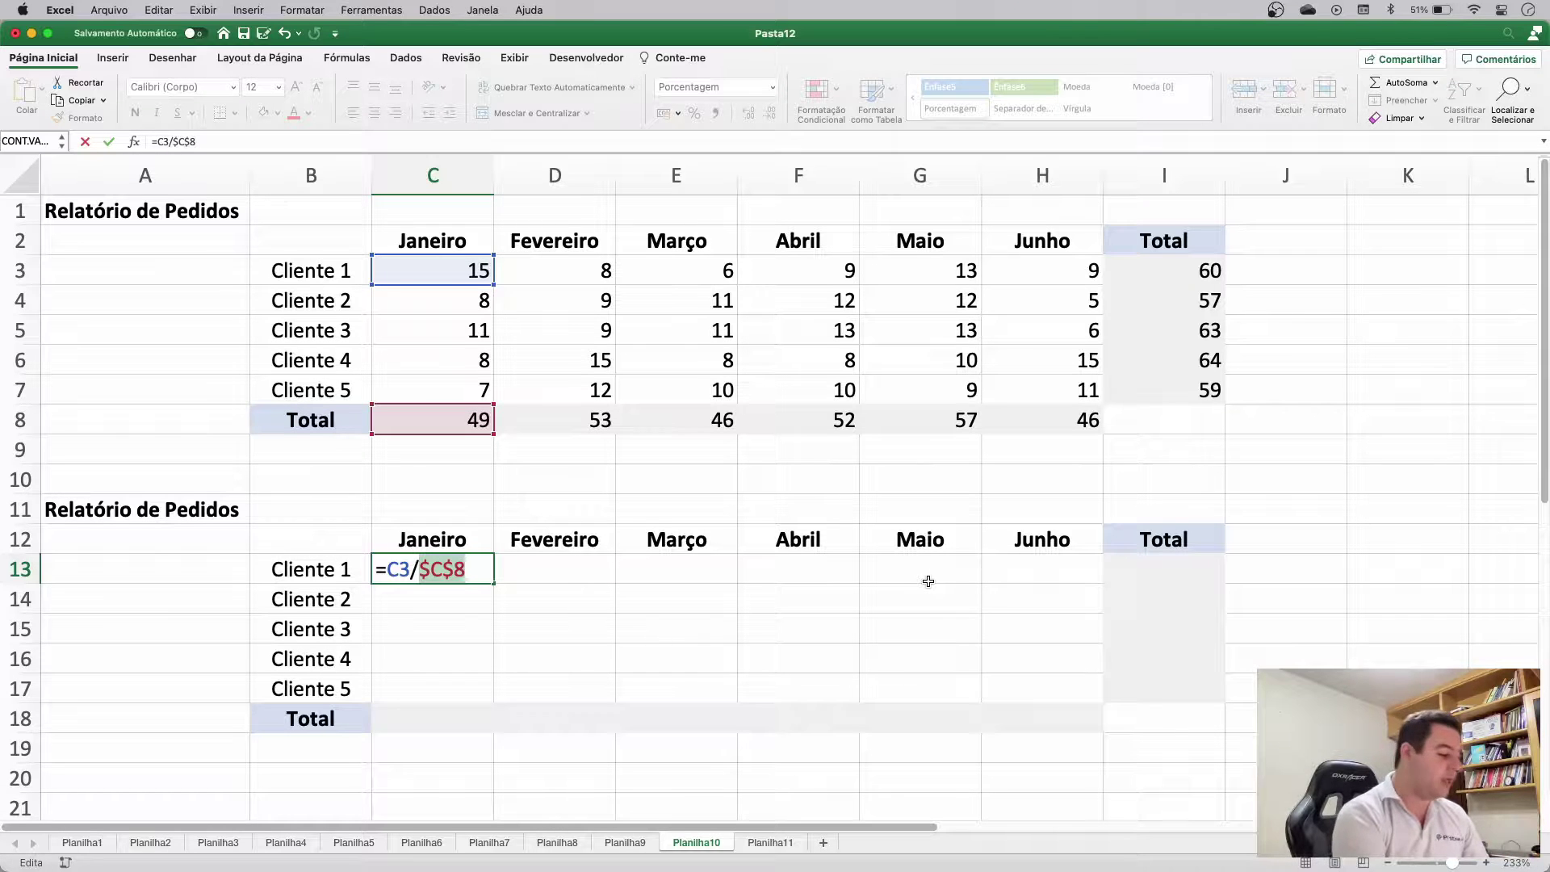
{"action": "key", "text": "F4"}
{"action": "key", "text": "F4"}
{"action": "key", "text": "F4"}
{"action": "key", "text": "F4"}
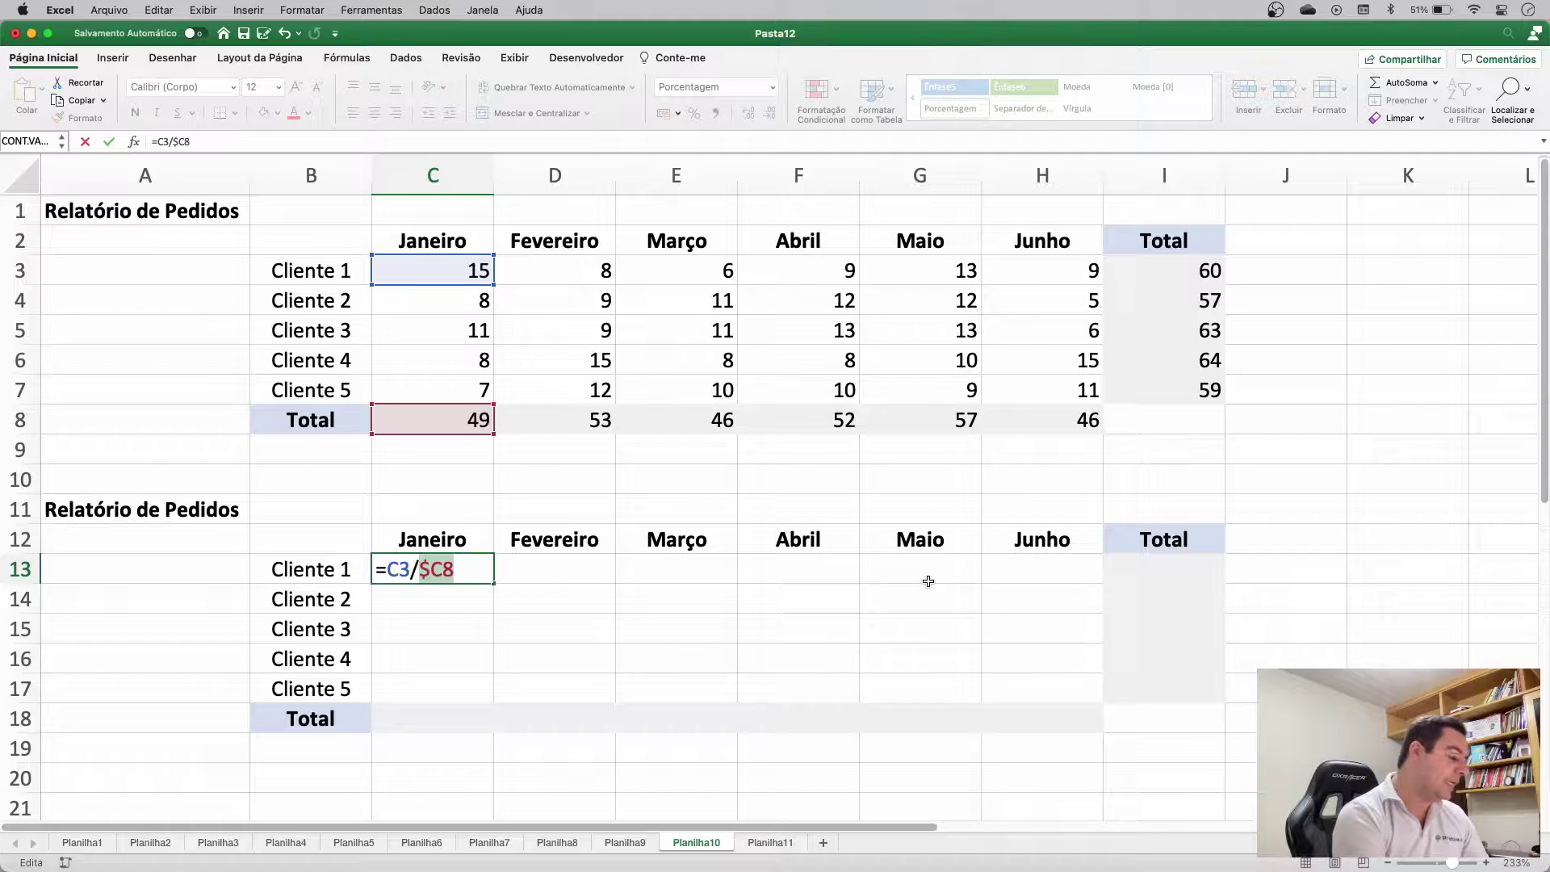
{"action": "key", "text": "F4"}
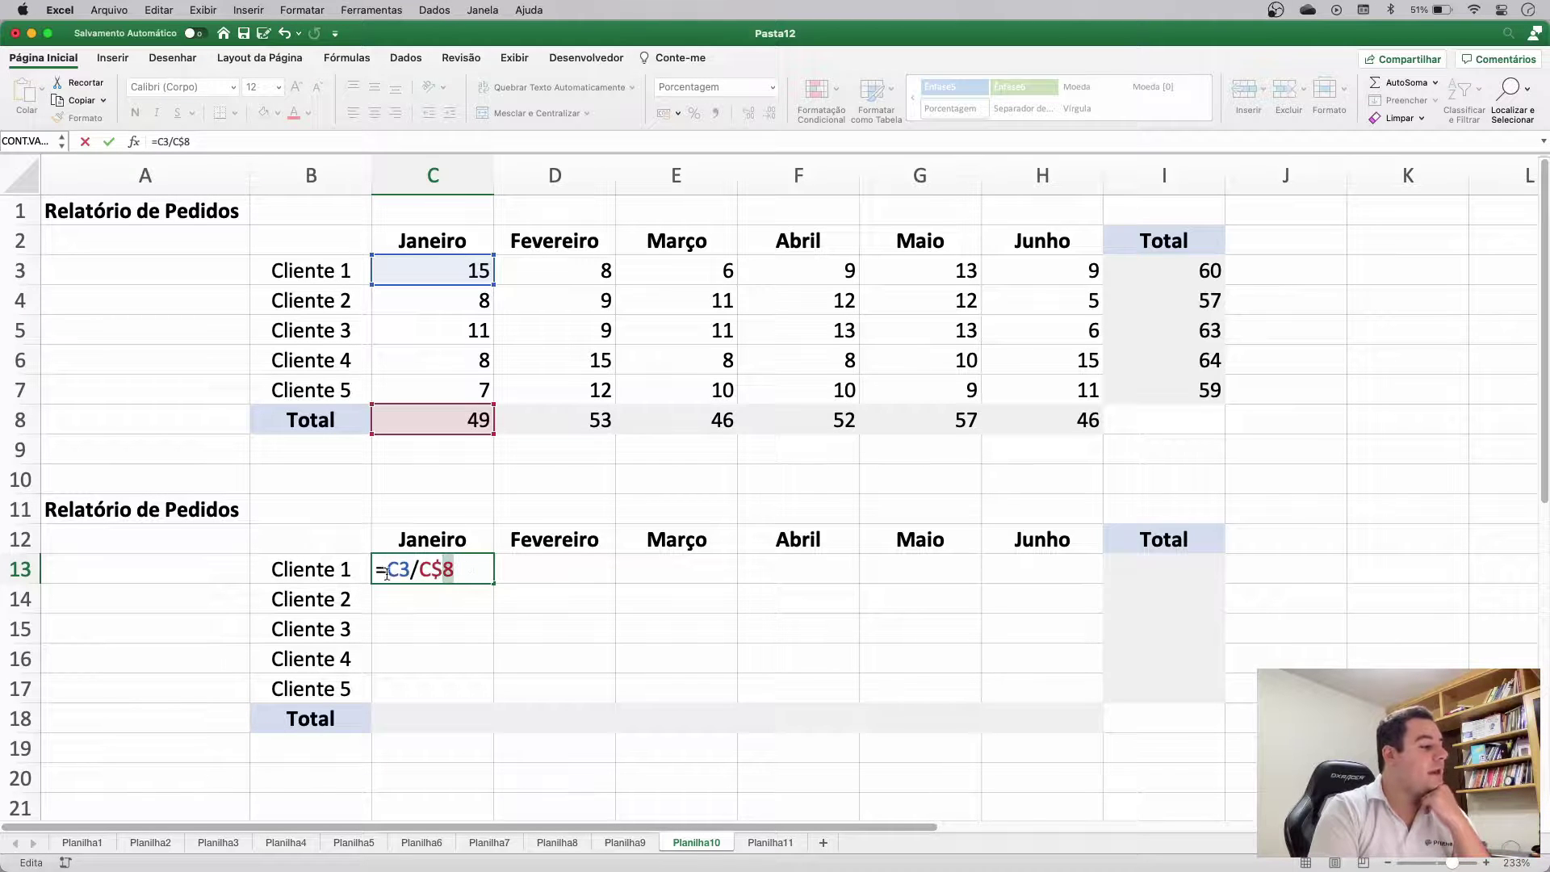
{"action": "left_click", "coordinate": [435, 571]}
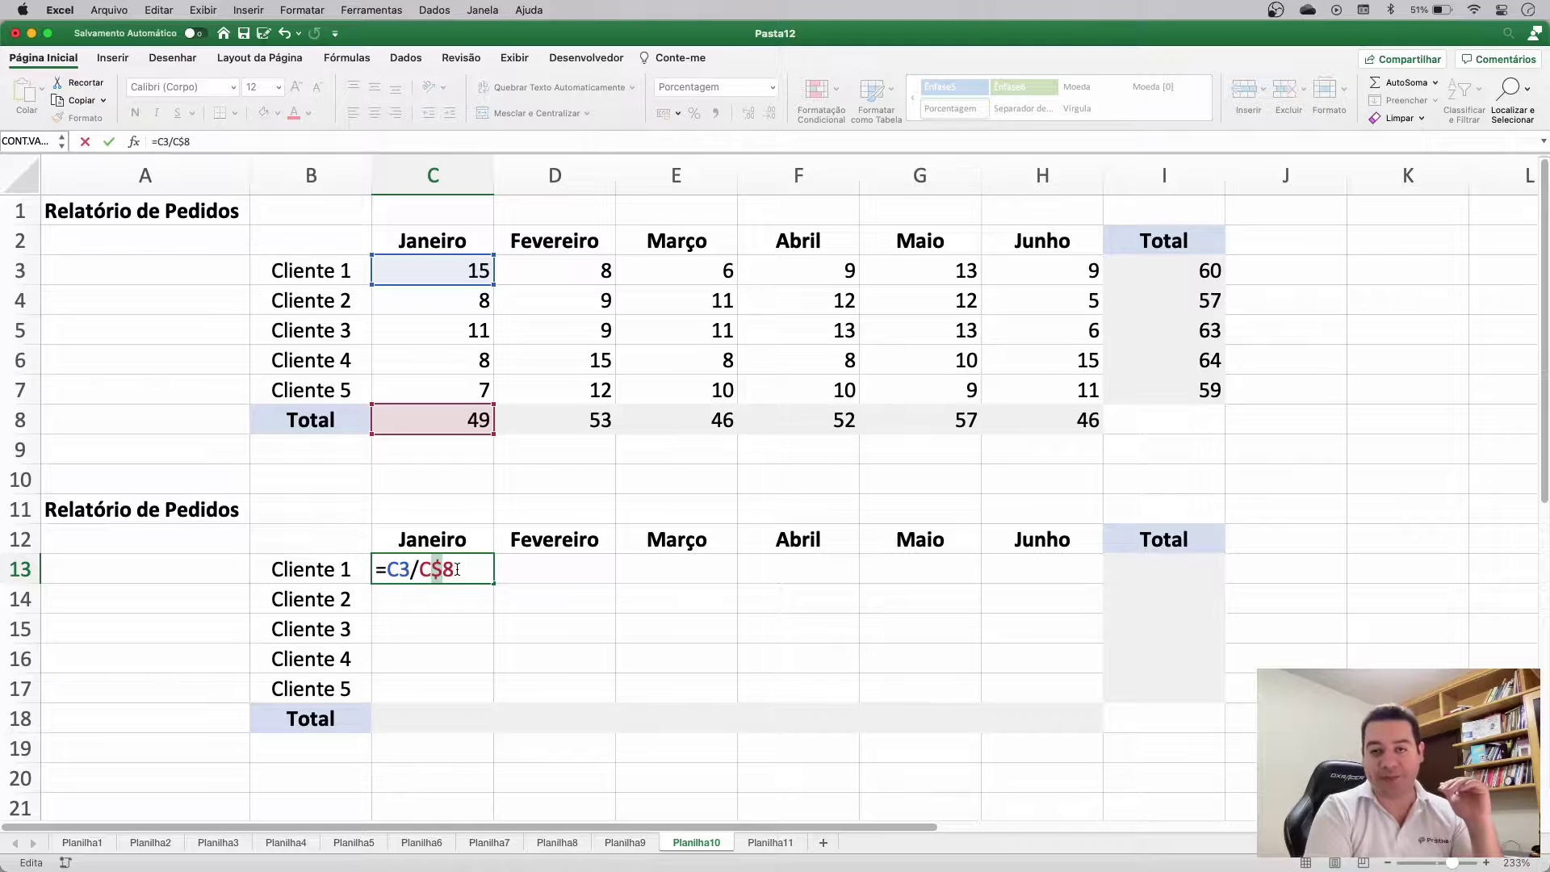
{"action": "key", "text": "Return"}
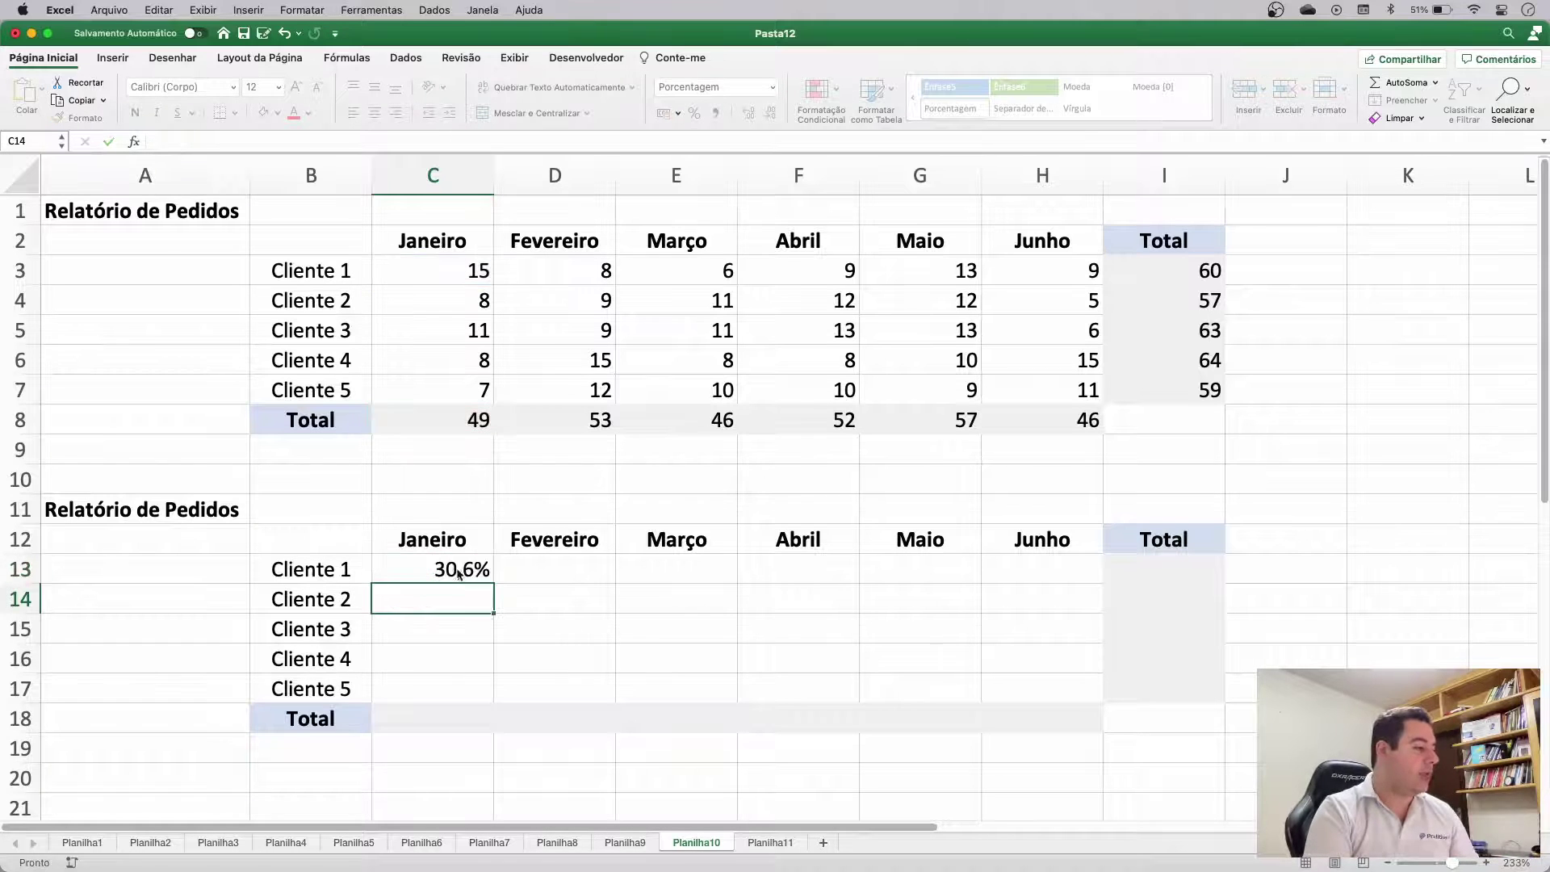
Step: Fill the C13 formula across to Junho in H13 and check the references in the Abril and Maio percentages
{"action": "left_click", "coordinate": [472, 575]}
{"action": "left_click_drag", "start_coordinate": [494, 583], "coordinate": [1048, 569]}
{"action": "double_click", "coordinate": [807, 569]}
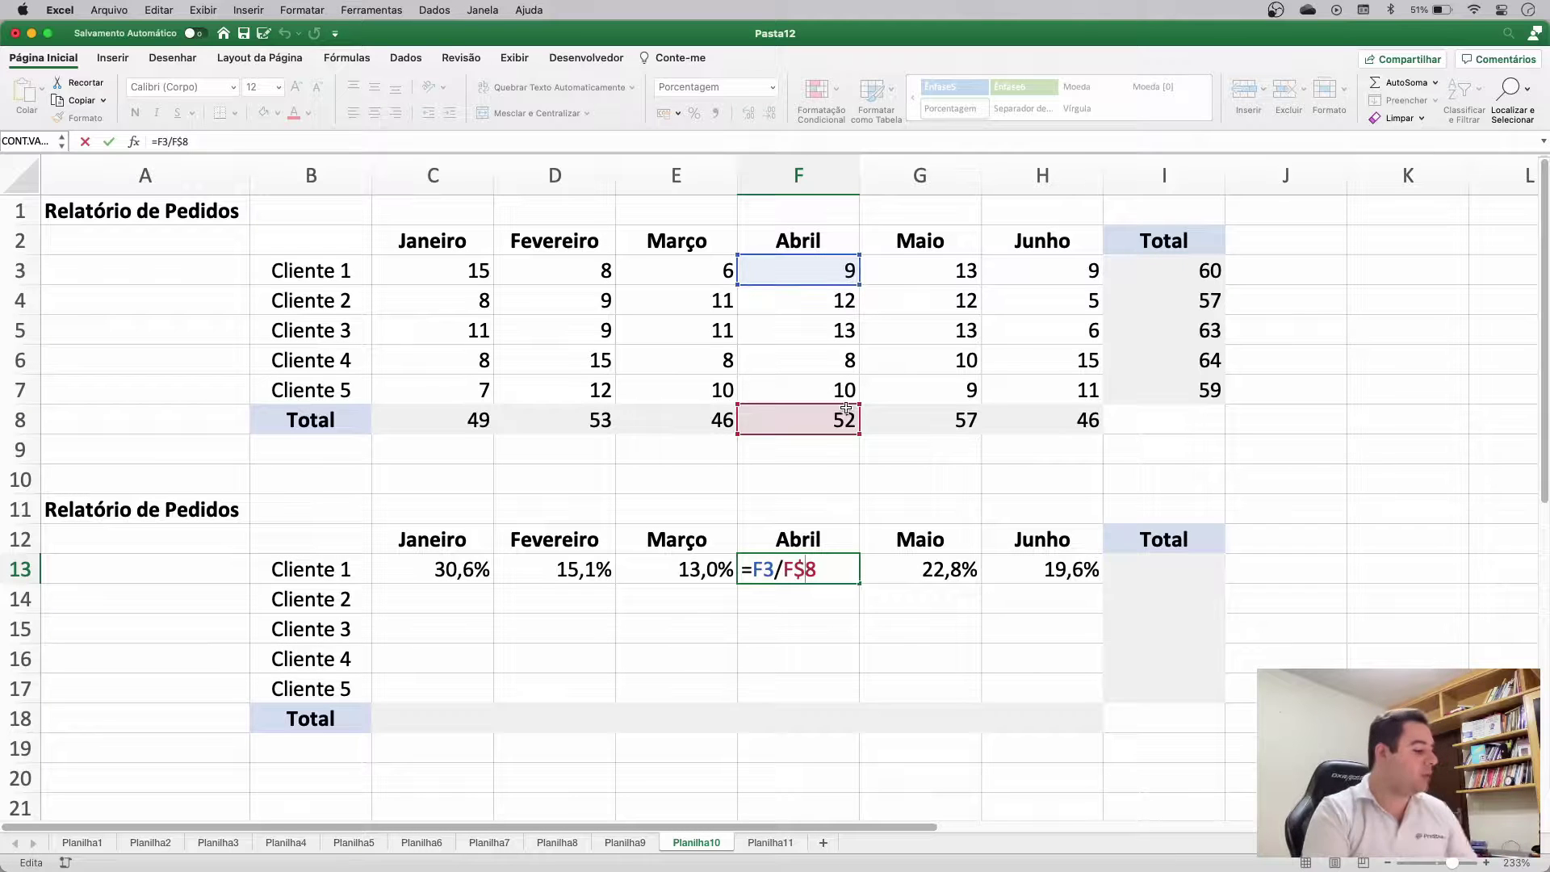
{"action": "key", "text": "Return"}
{"action": "left_click", "coordinate": [940, 571]}
{"action": "double_click", "coordinate": [941, 571]}
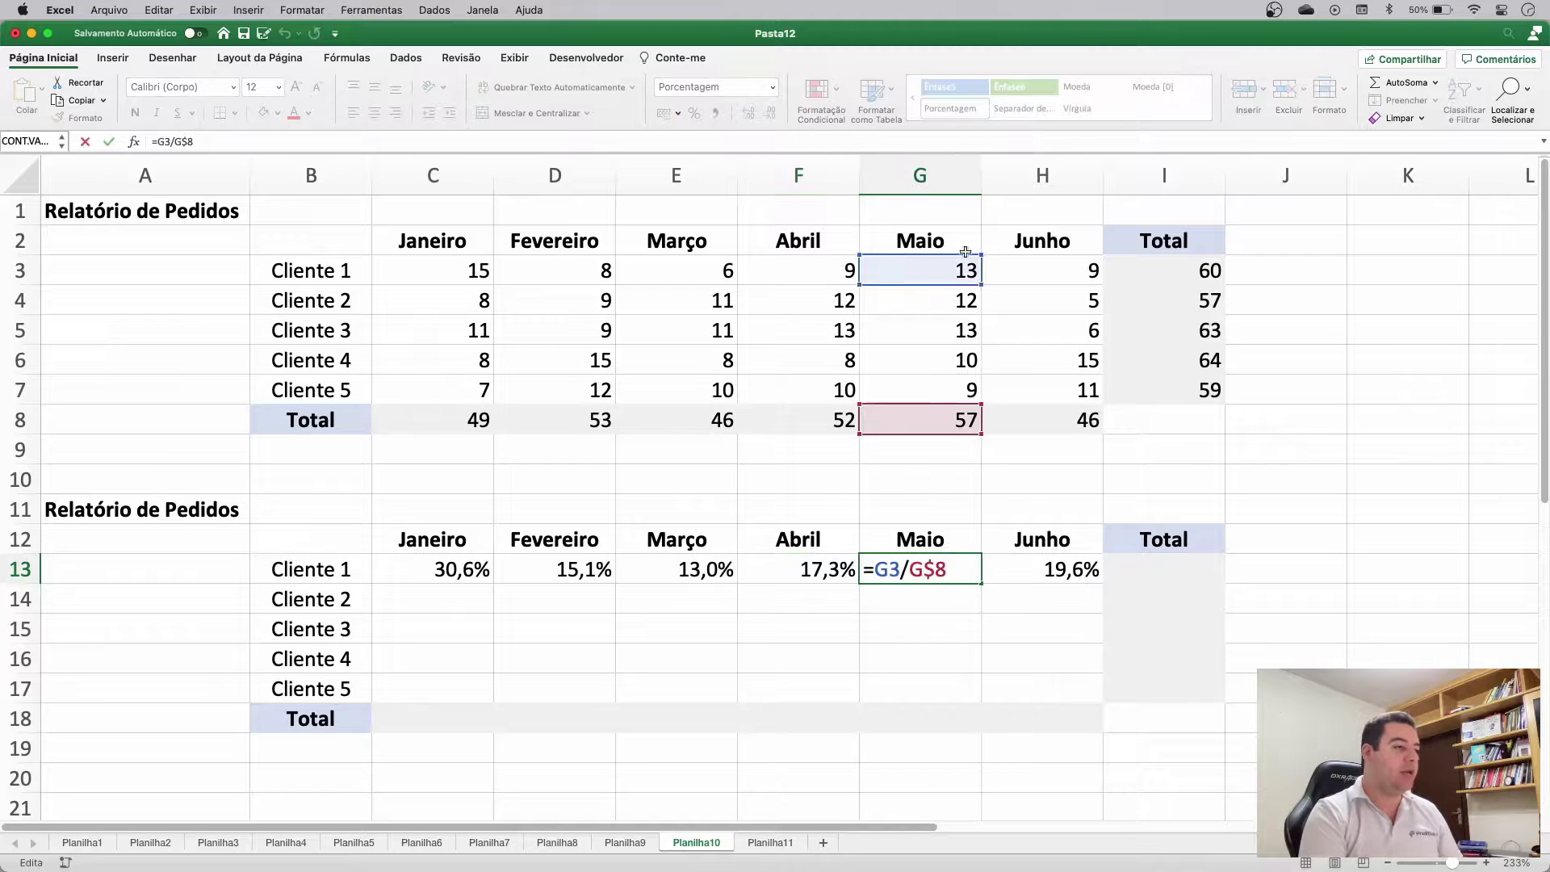
{"action": "key", "text": "Escape"}
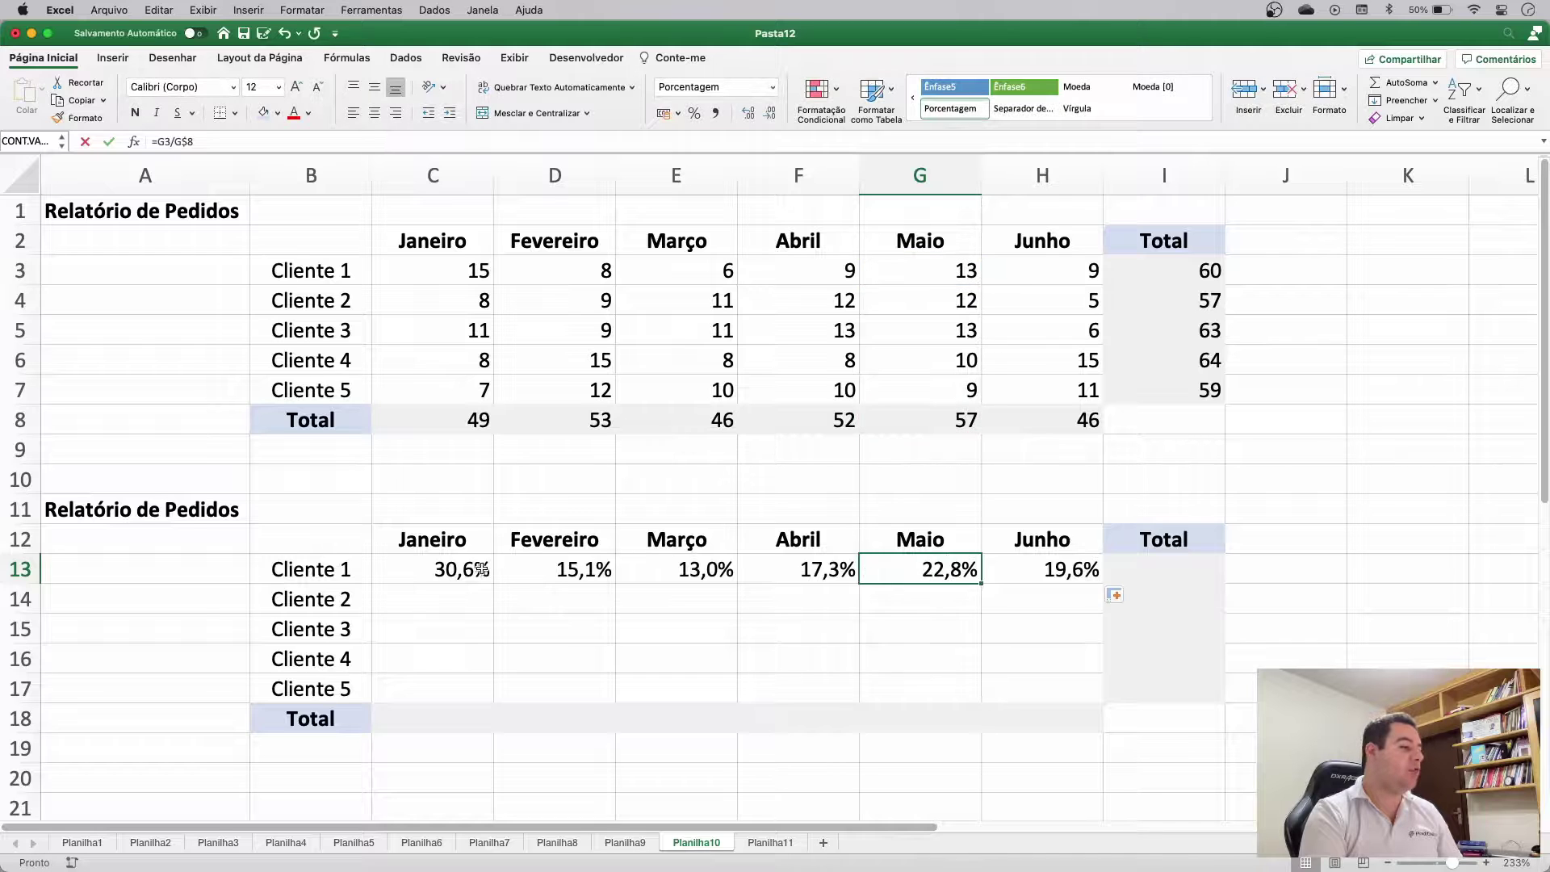
Step: Fill the C13 formula down to C14 for Cliente 2 and extend it across to Junho in H14
{"action": "left_click", "coordinate": [484, 571]}
{"action": "left_click_drag", "start_coordinate": [495, 587], "coordinate": [491, 606]}
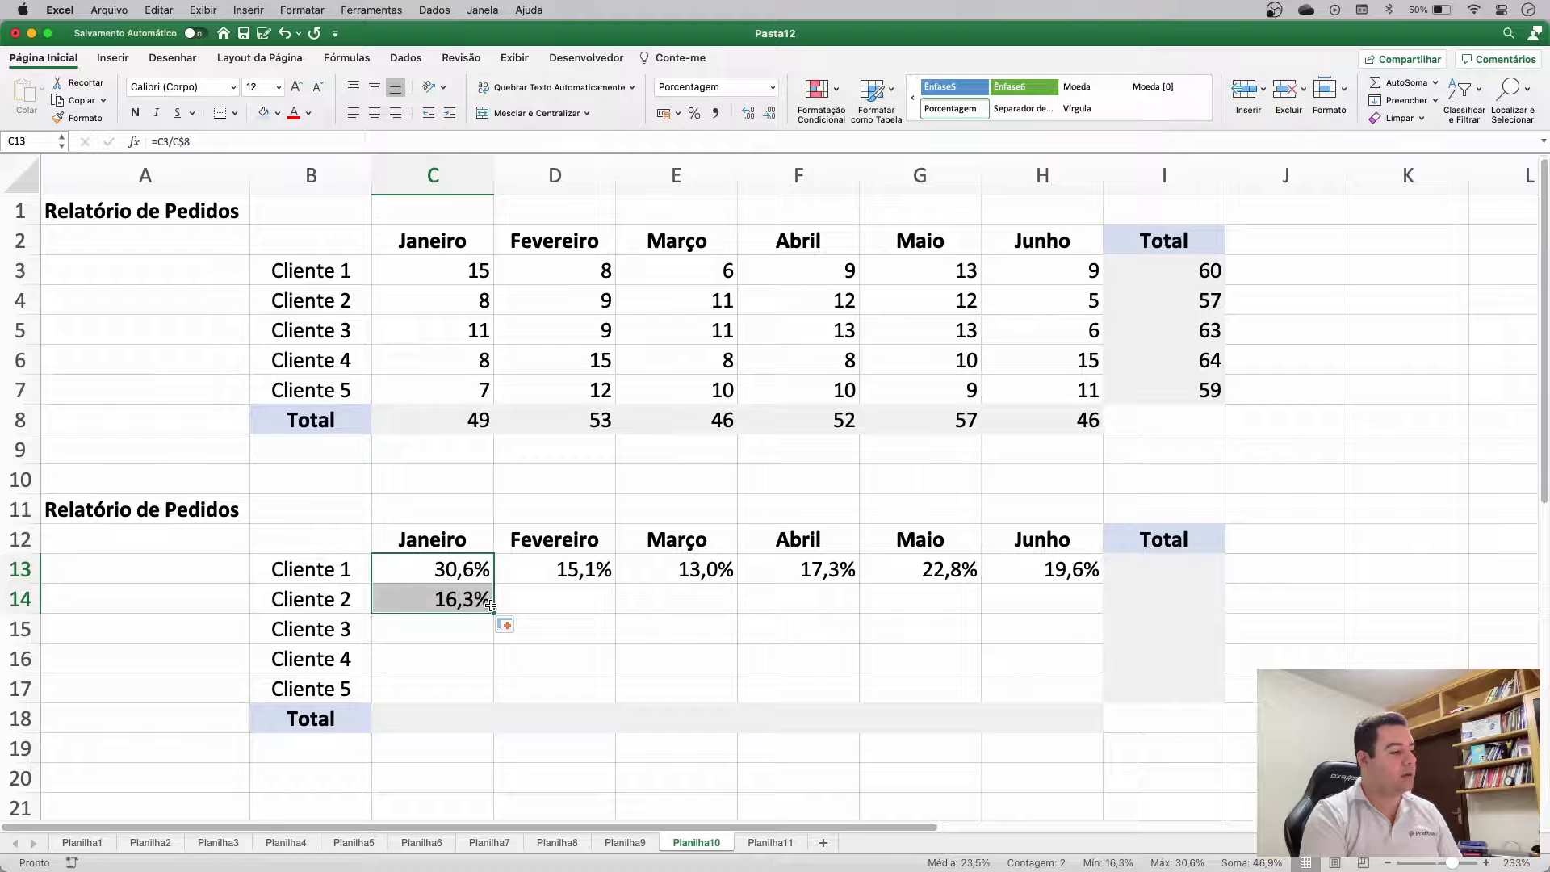
{"action": "double_click", "coordinate": [470, 604]}
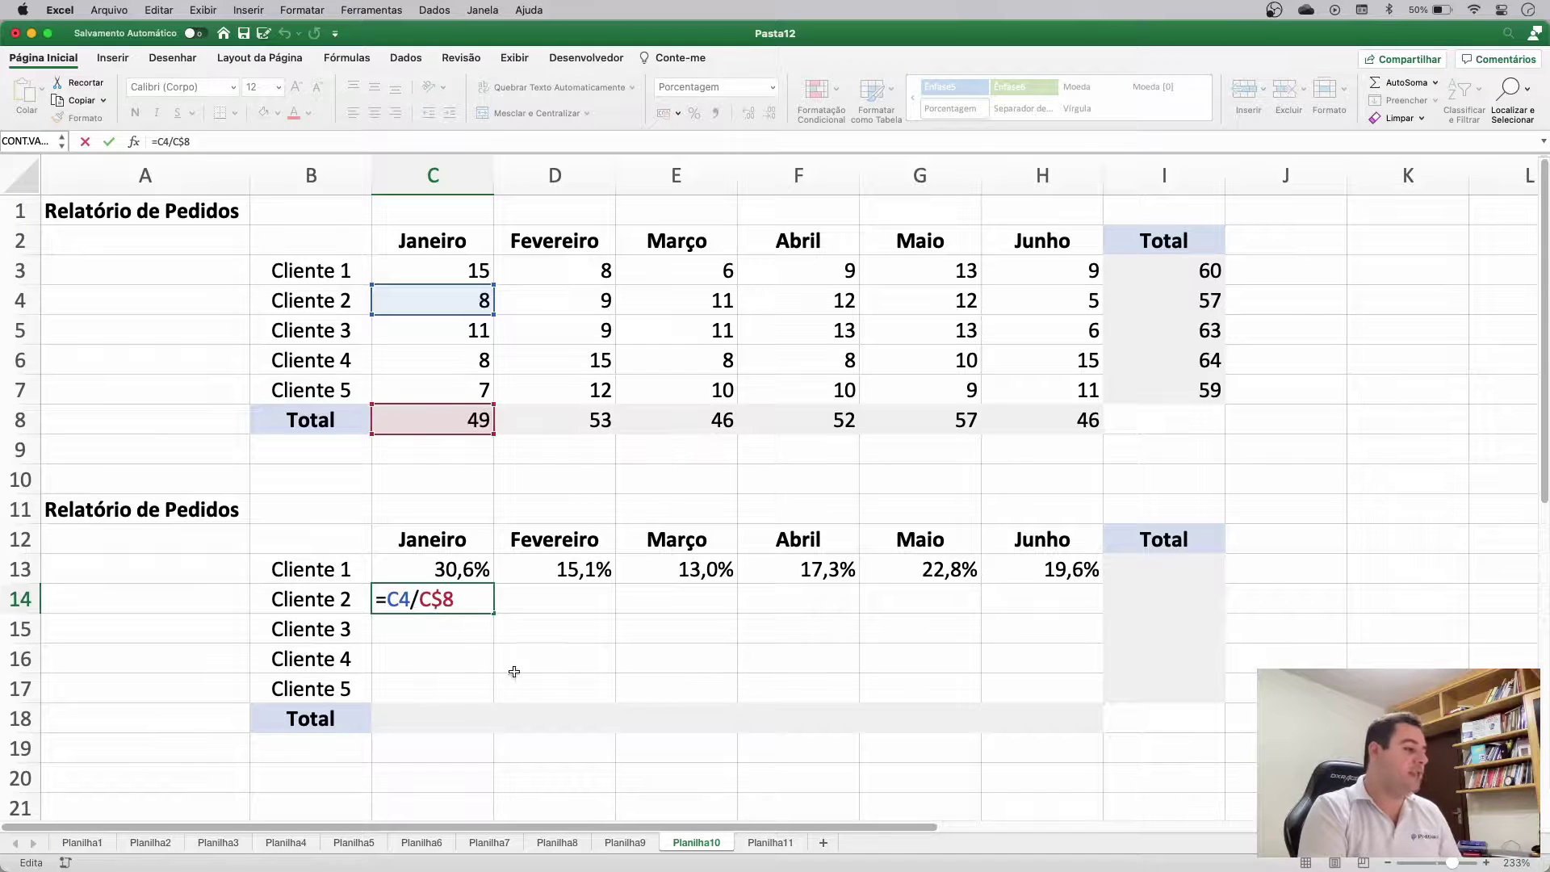
{"action": "key", "text": "ctrl+Return"}
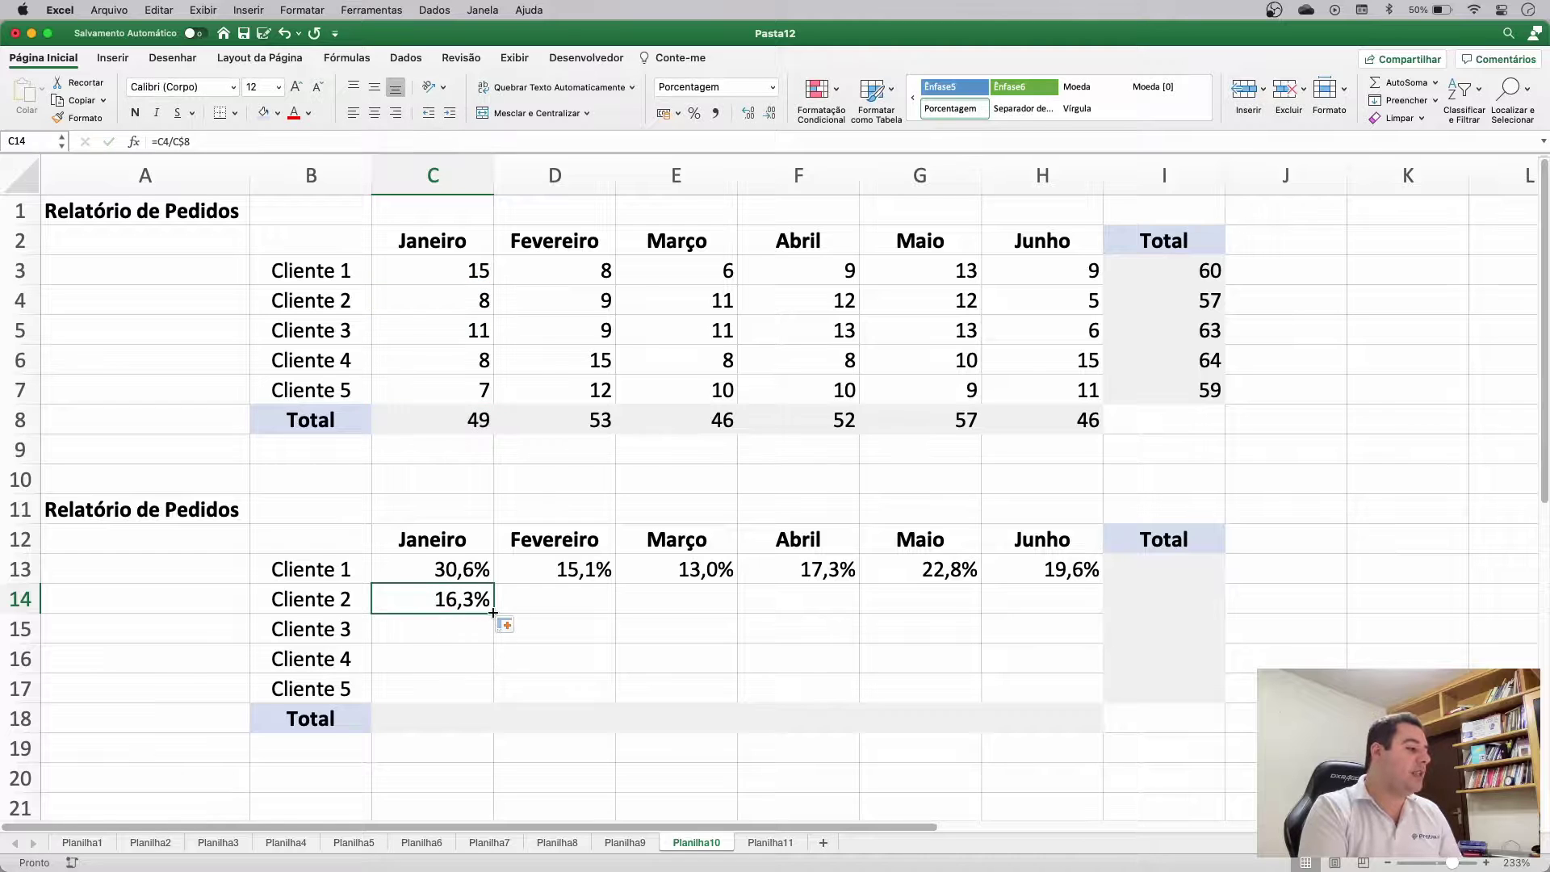
{"action": "left_click_drag", "start_coordinate": [492, 611], "coordinate": [1074, 603]}
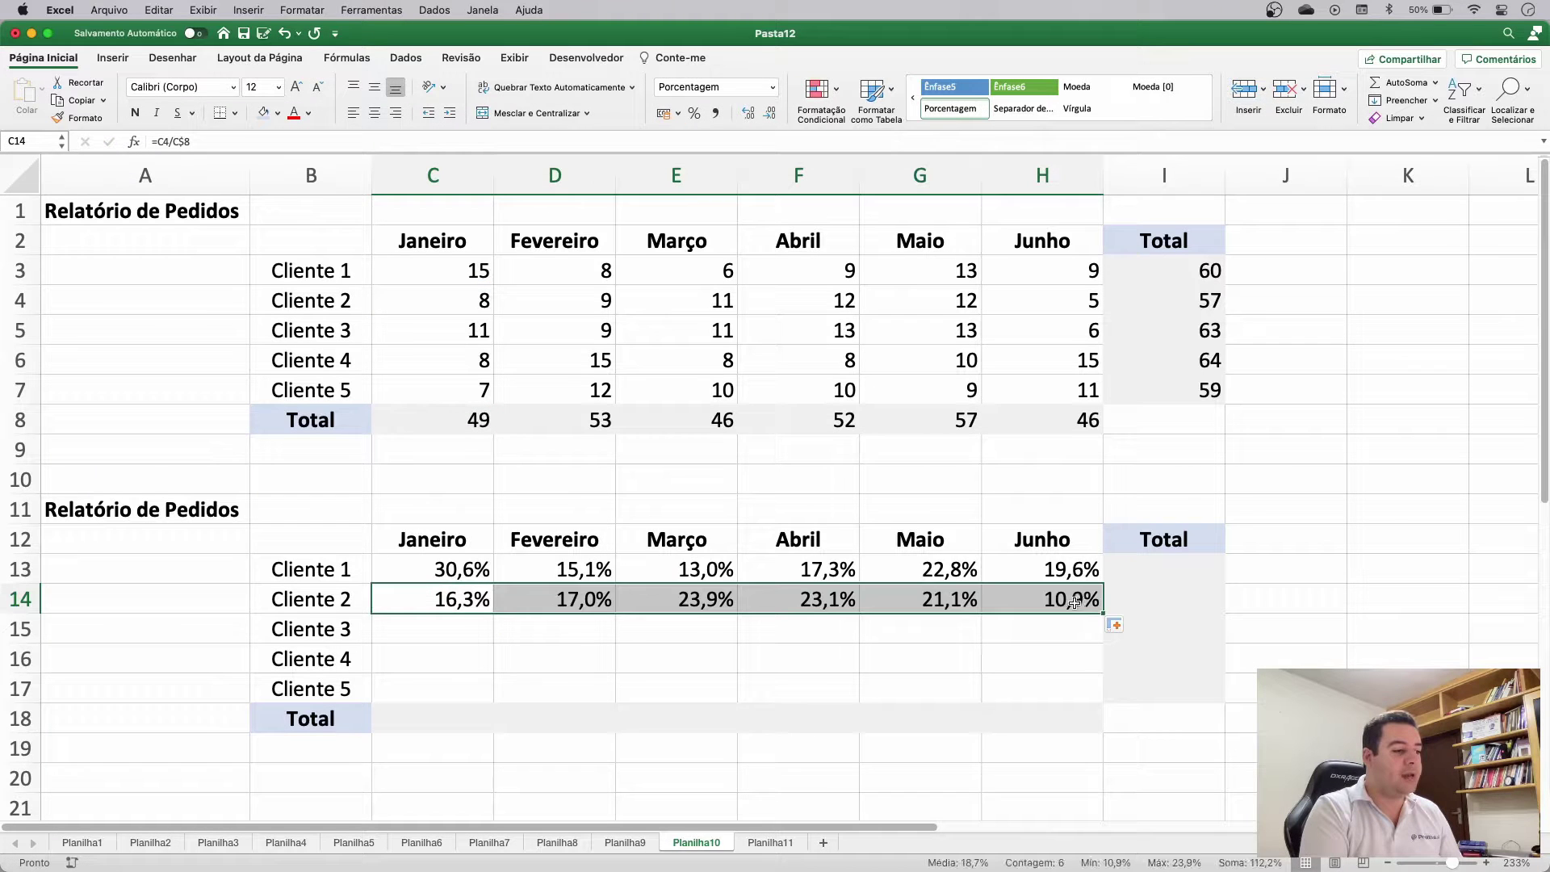
Step: Examine the cell references in Cliente 2's Maio, Junho and Abril percentage formulas
{"action": "double_click", "coordinate": [959, 599]}
{"action": "key", "text": "Escape"}
{"action": "double_click", "coordinate": [1001, 599]}
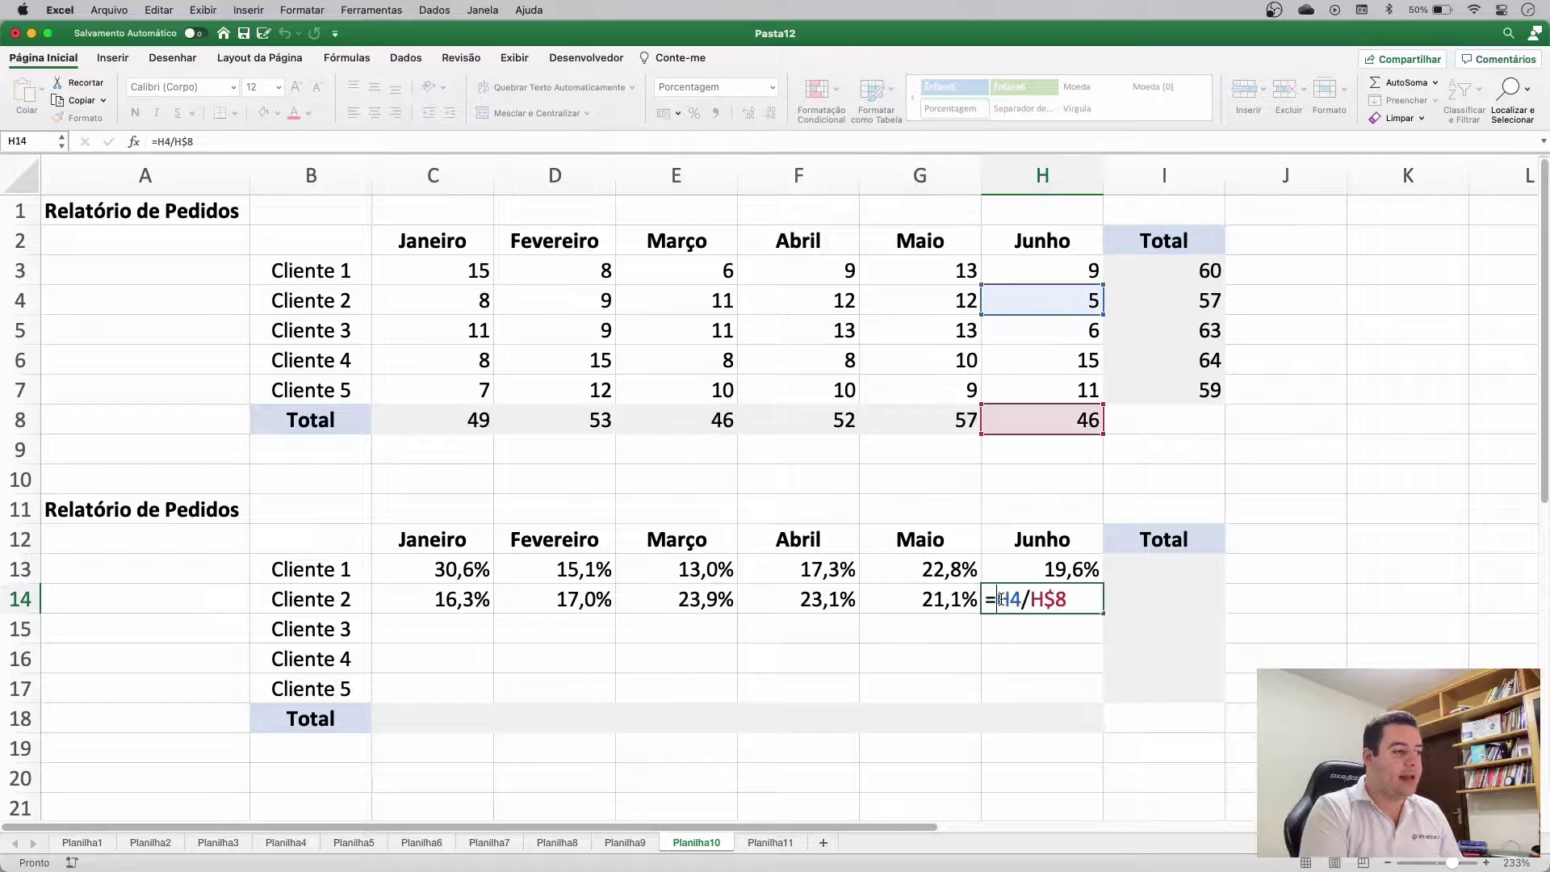
{"action": "key", "text": "Escape"}
{"action": "double_click", "coordinate": [824, 600]}
{"action": "key", "text": "Escape"}
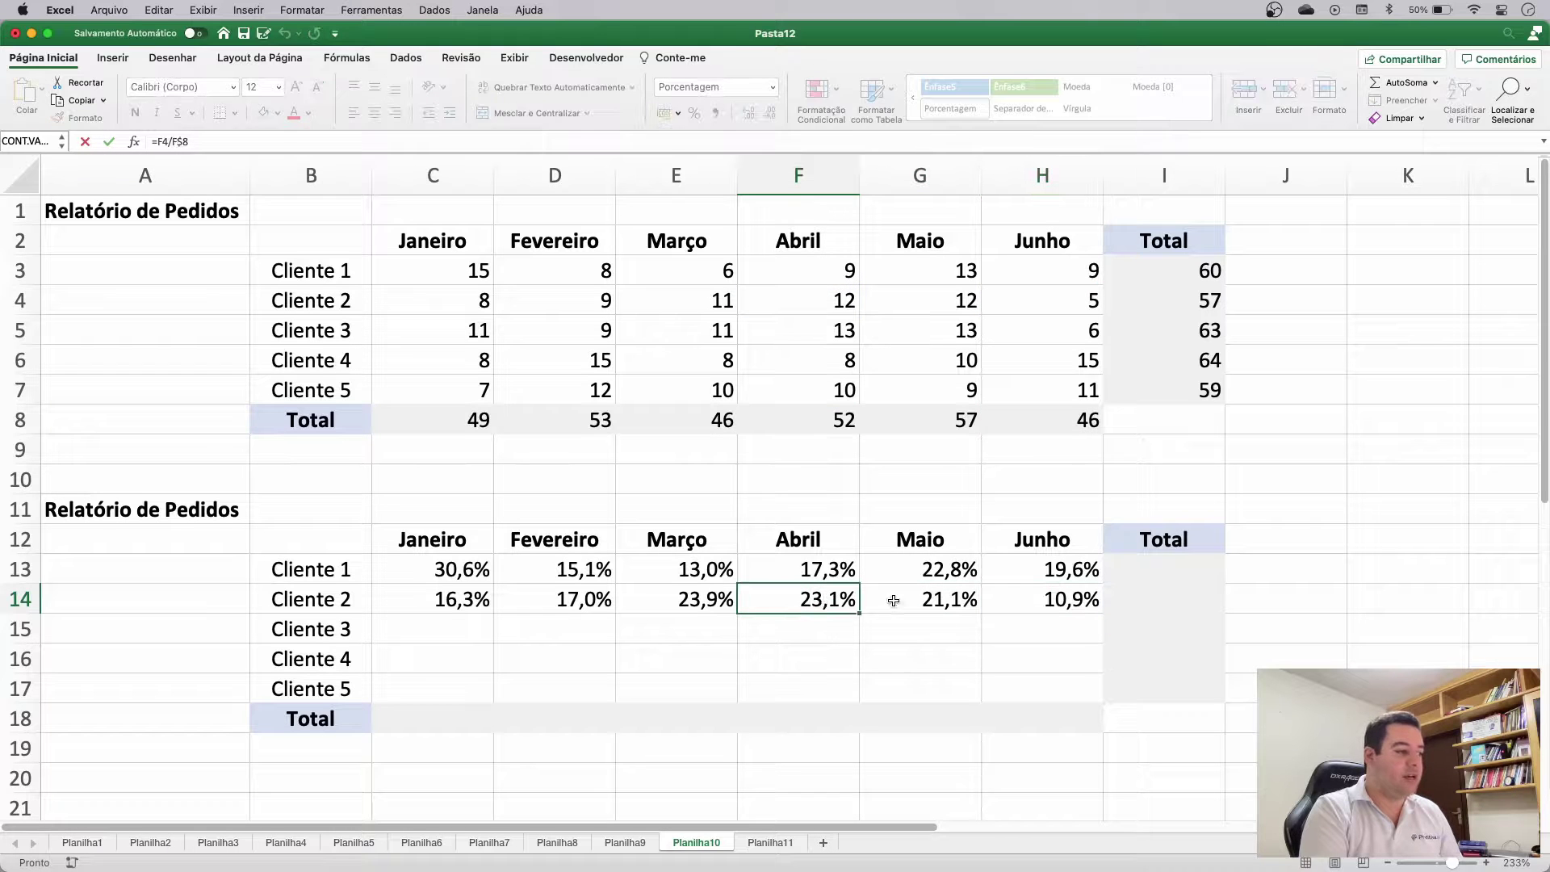
Step: Fill Cliente 2's percentage formulas in C14:H14 down through Cliente 5 in row 17
{"action": "left_click_drag", "start_coordinate": [462, 596], "coordinate": [1036, 600]}
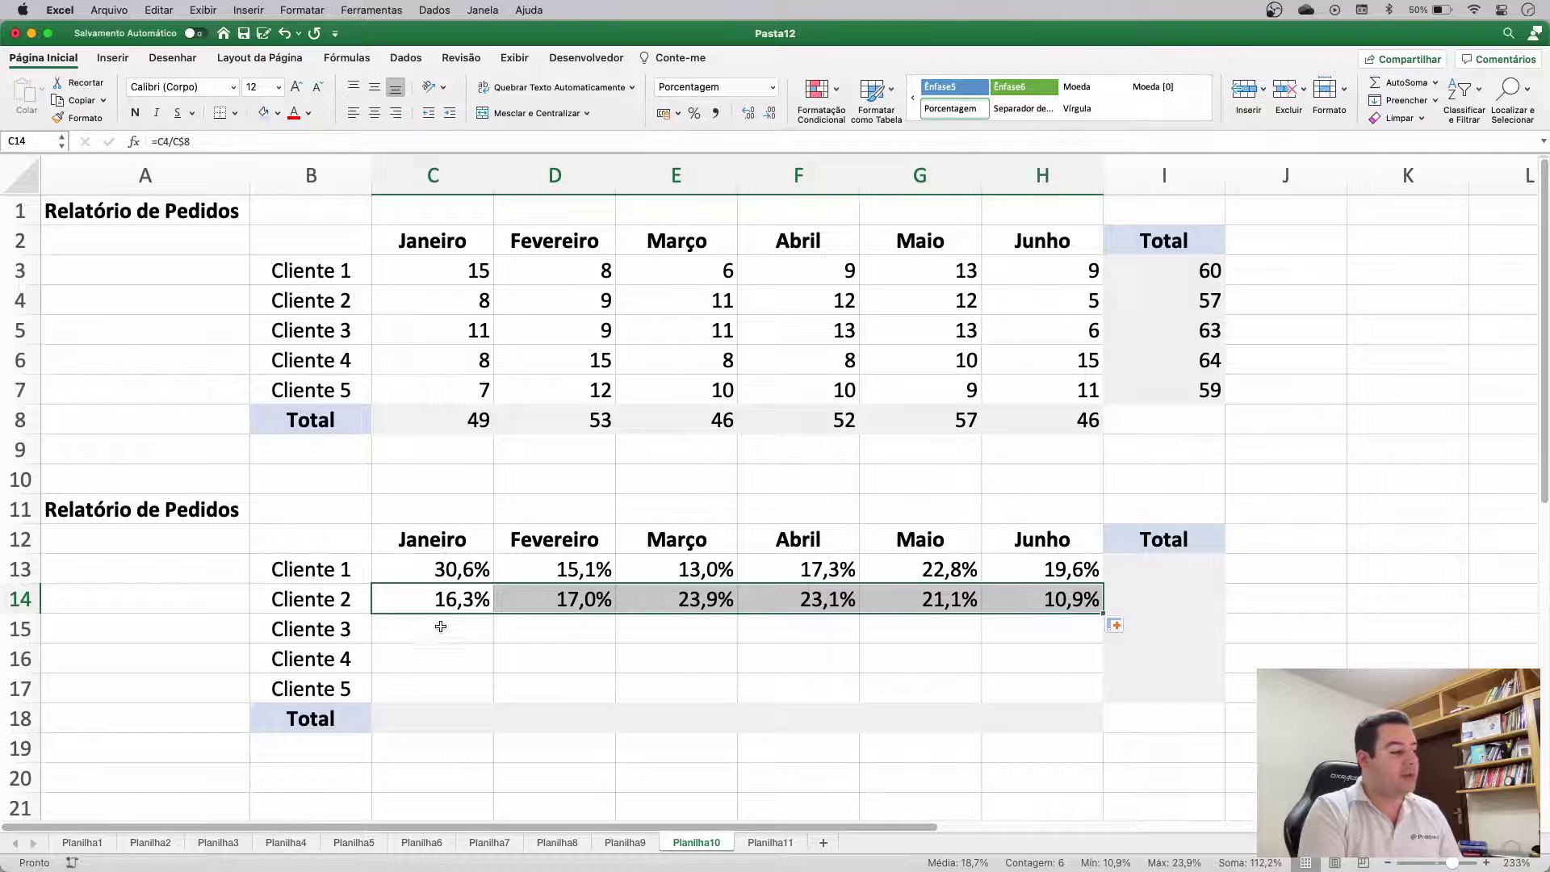
{"action": "left_click_drag", "start_coordinate": [464, 599], "coordinate": [1061, 598]}
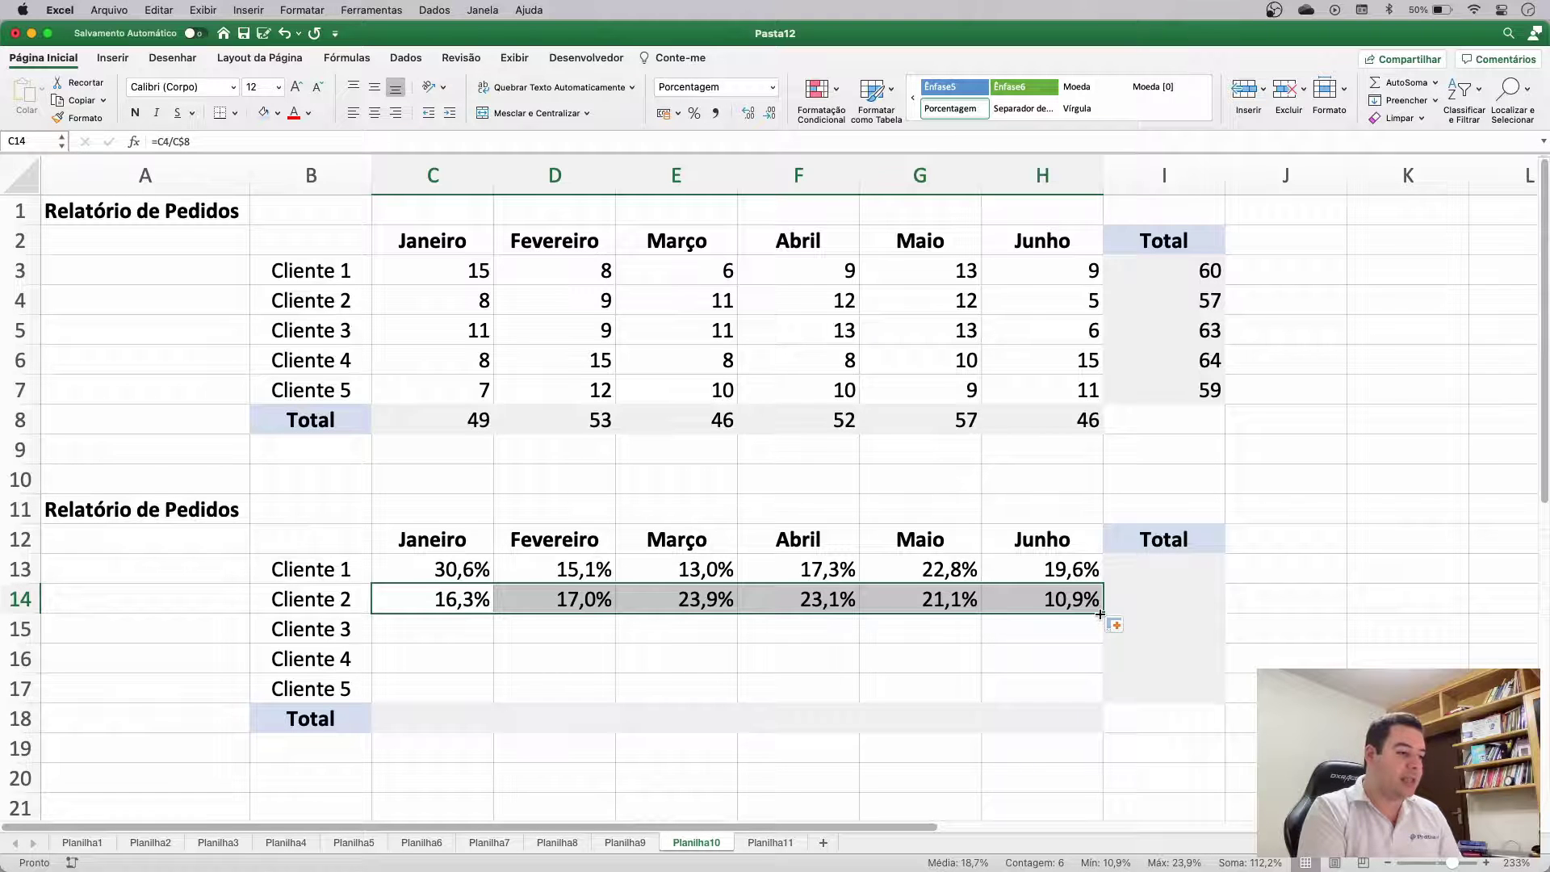
{"action": "left_click_drag", "start_coordinate": [1101, 615], "coordinate": [1095, 691]}
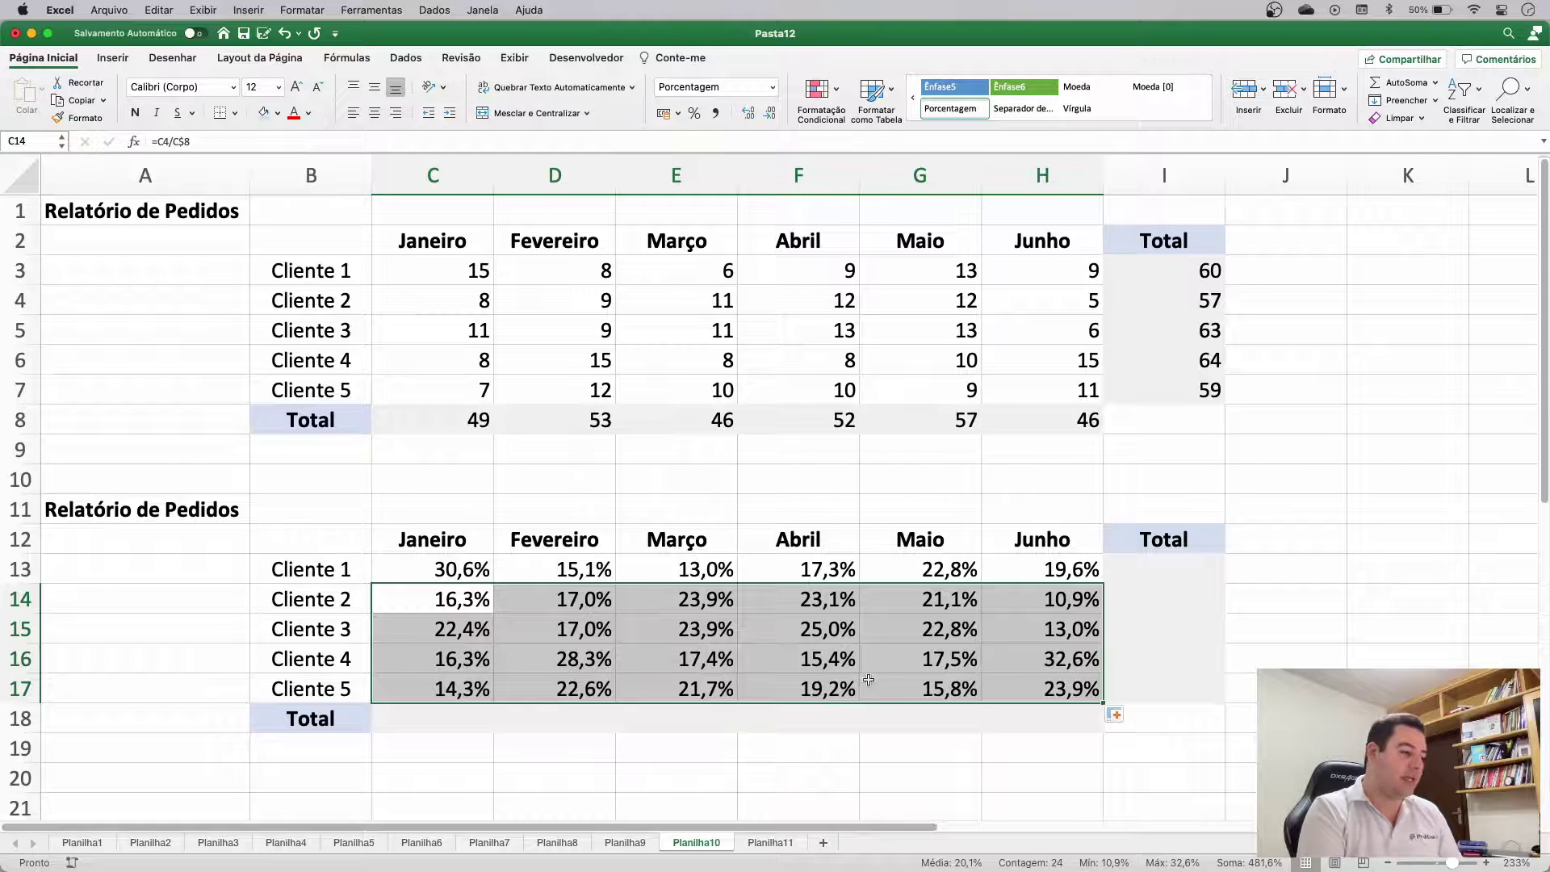
Step: Examine the cell references in sample percentage formulas for Clientes 3 to 5, including E17, F17, G15, D15 and C16
{"action": "double_click", "coordinate": [674, 689]}
{"action": "key", "text": "Escape"}
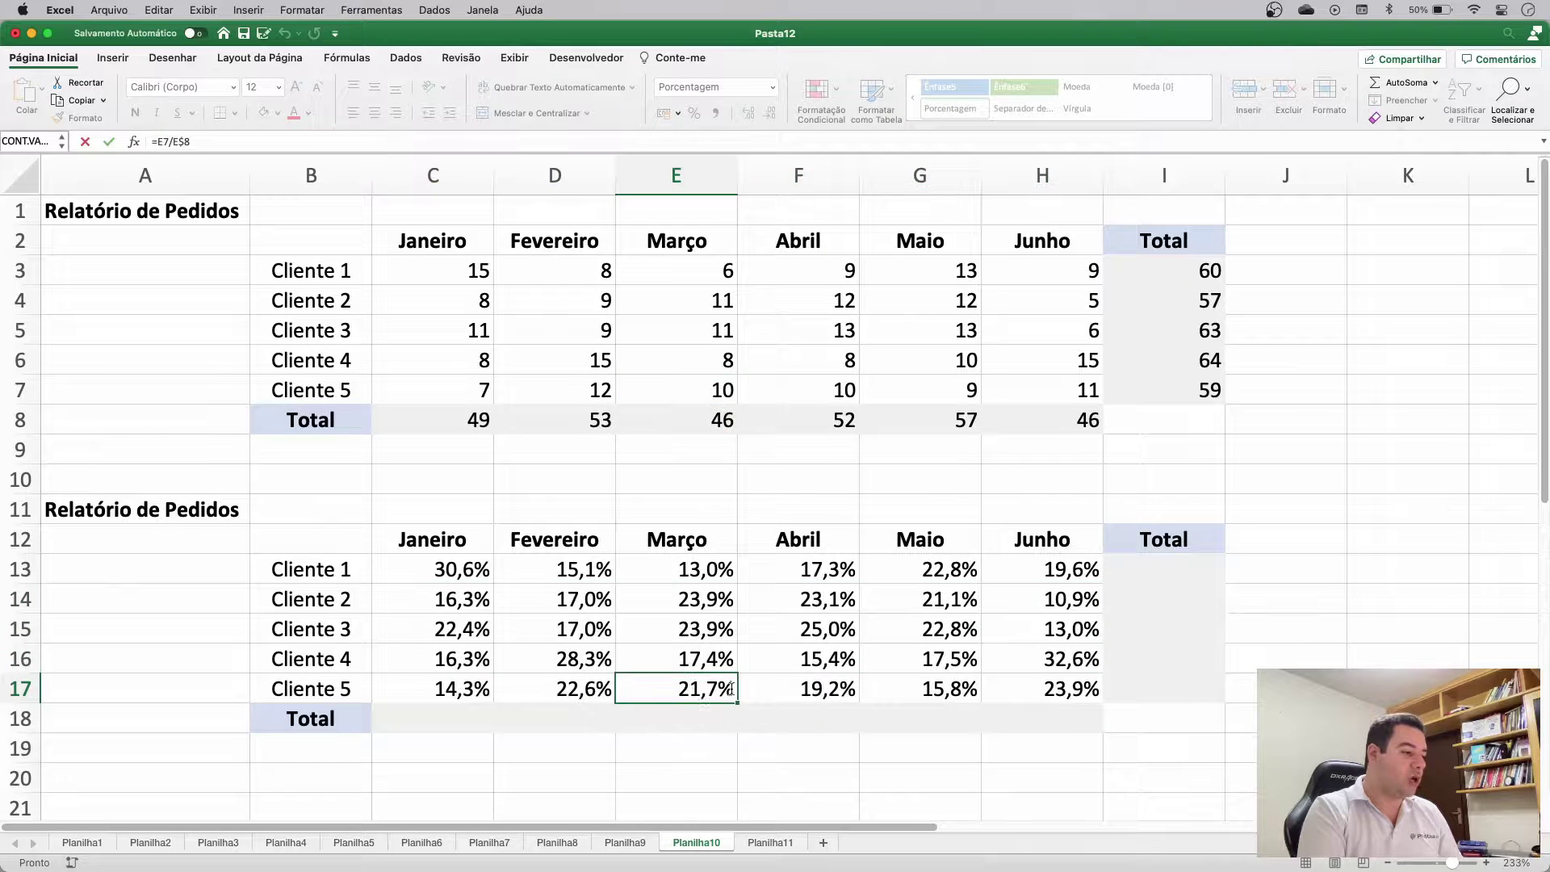
{"action": "double_click", "coordinate": [828, 689]}
{"action": "key", "text": "Escape"}
{"action": "double_click", "coordinate": [910, 629]}
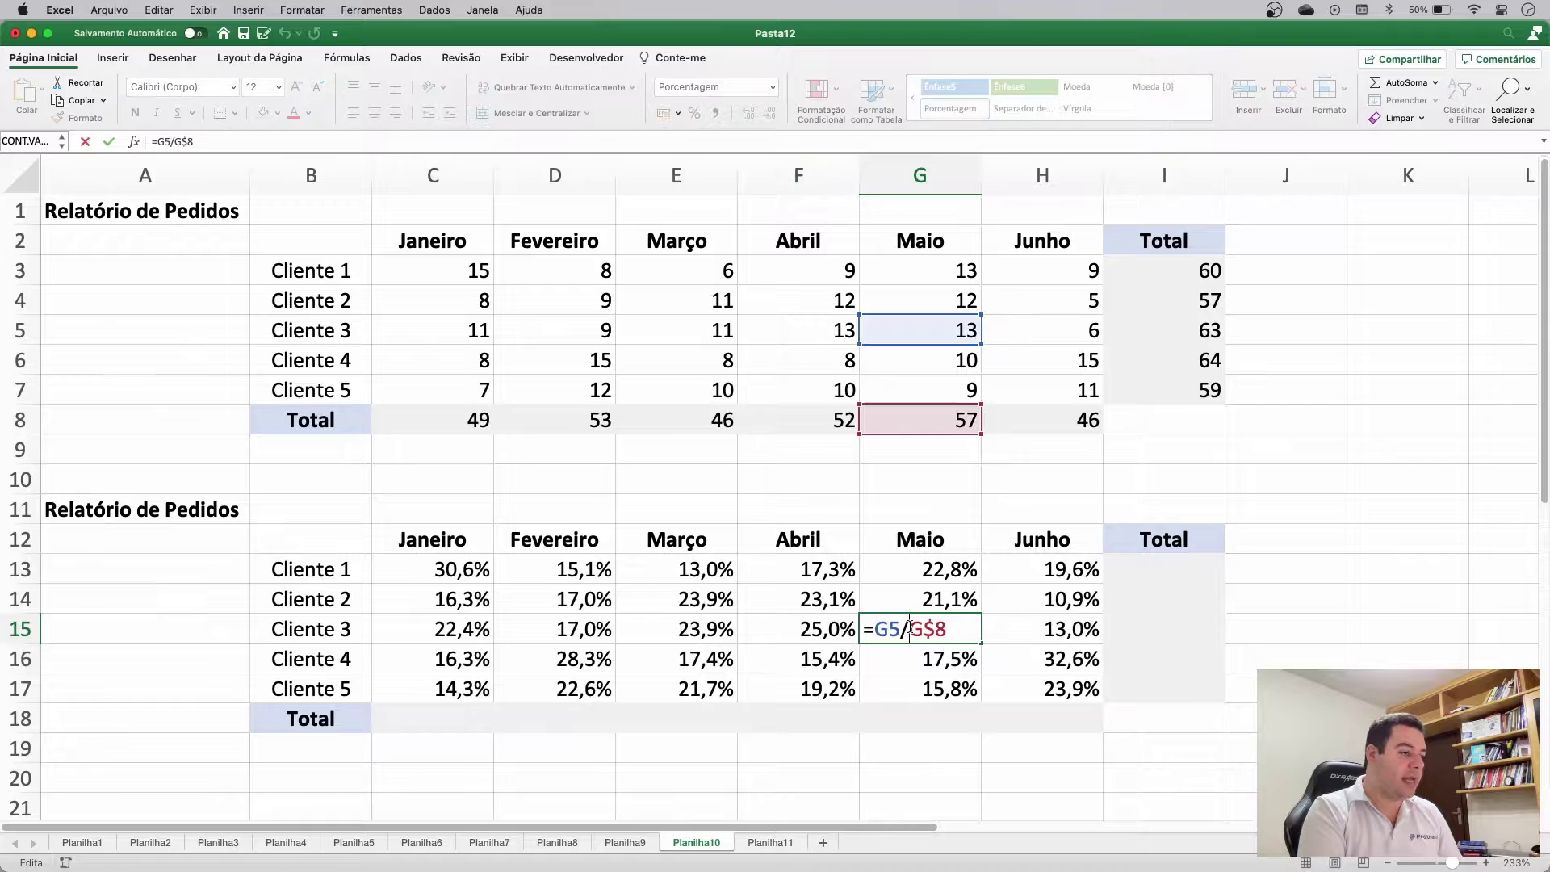
{"action": "key", "text": "Escape"}
{"action": "double_click", "coordinate": [568, 629]}
{"action": "key", "text": "Escape"}
{"action": "left_click", "coordinate": [419, 654]}
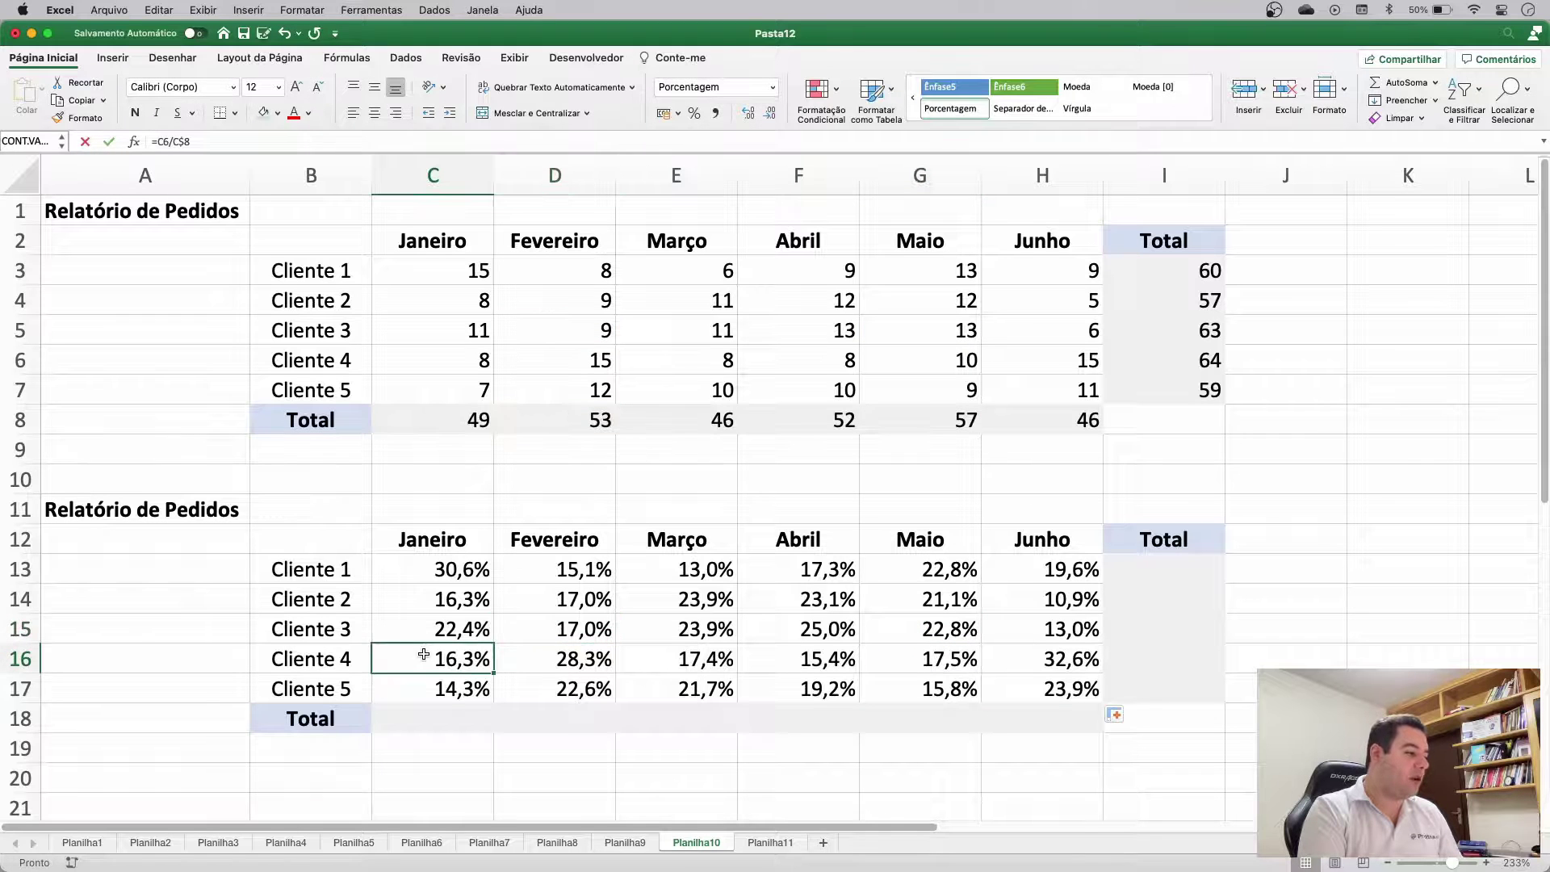
Step: Total Janeiro's client percentages in C18 with =C13+C14+C15+C16+C17 and fill the formula across to Junho in H18
{"action": "left_click_drag", "start_coordinate": [440, 571], "coordinate": [436, 690]}
{"action": "left_click", "coordinate": [435, 713]}
{"action": "type", "text": "="}
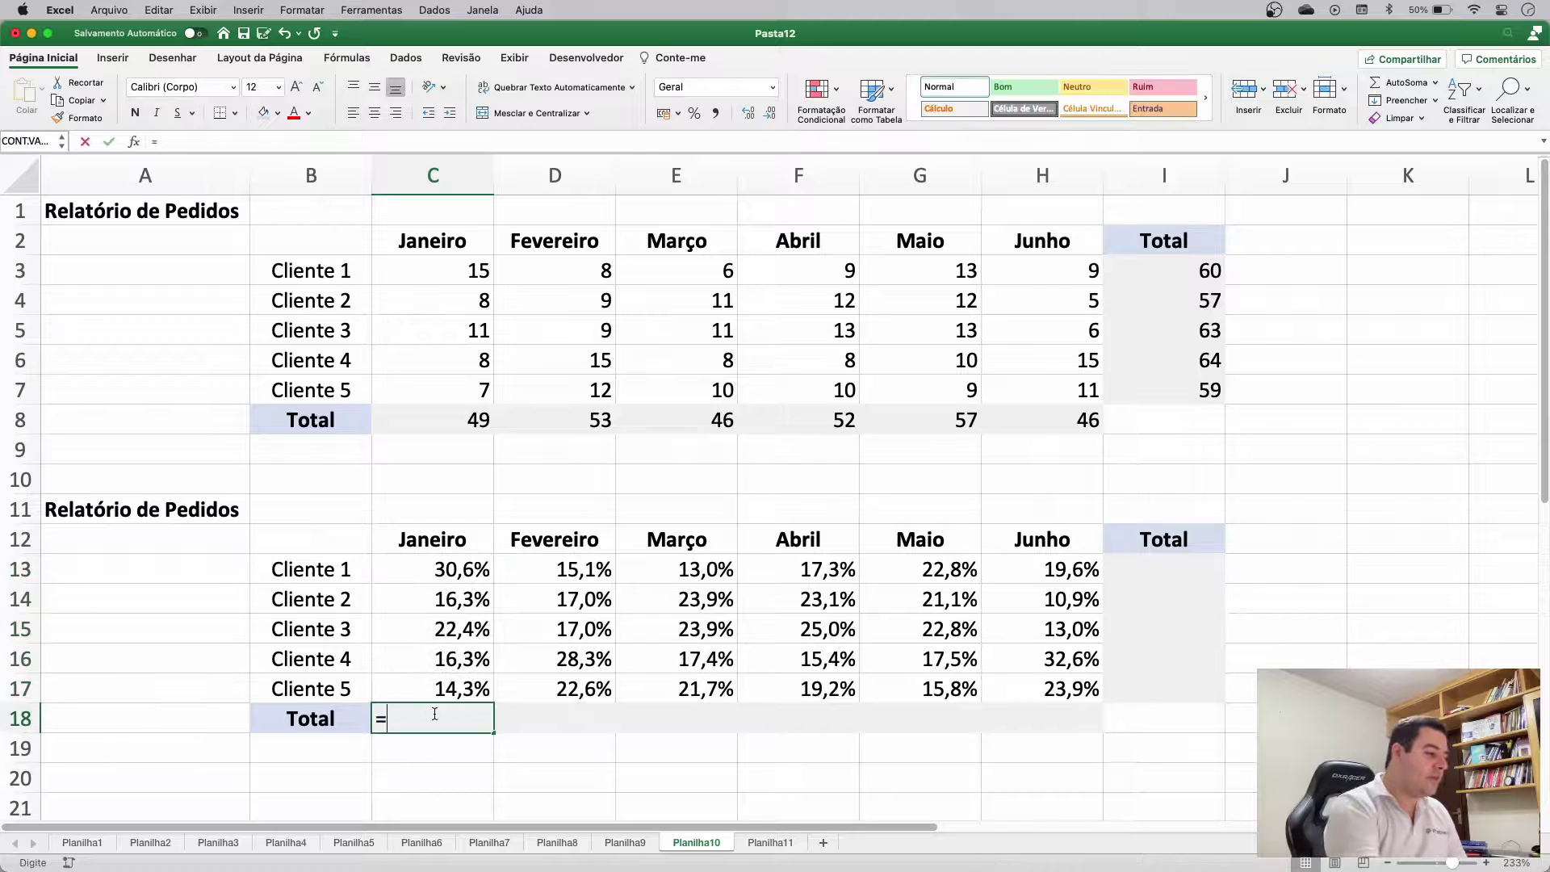
{"action": "left_click", "coordinate": [432, 566]}
{"action": "type", "text": "+"}
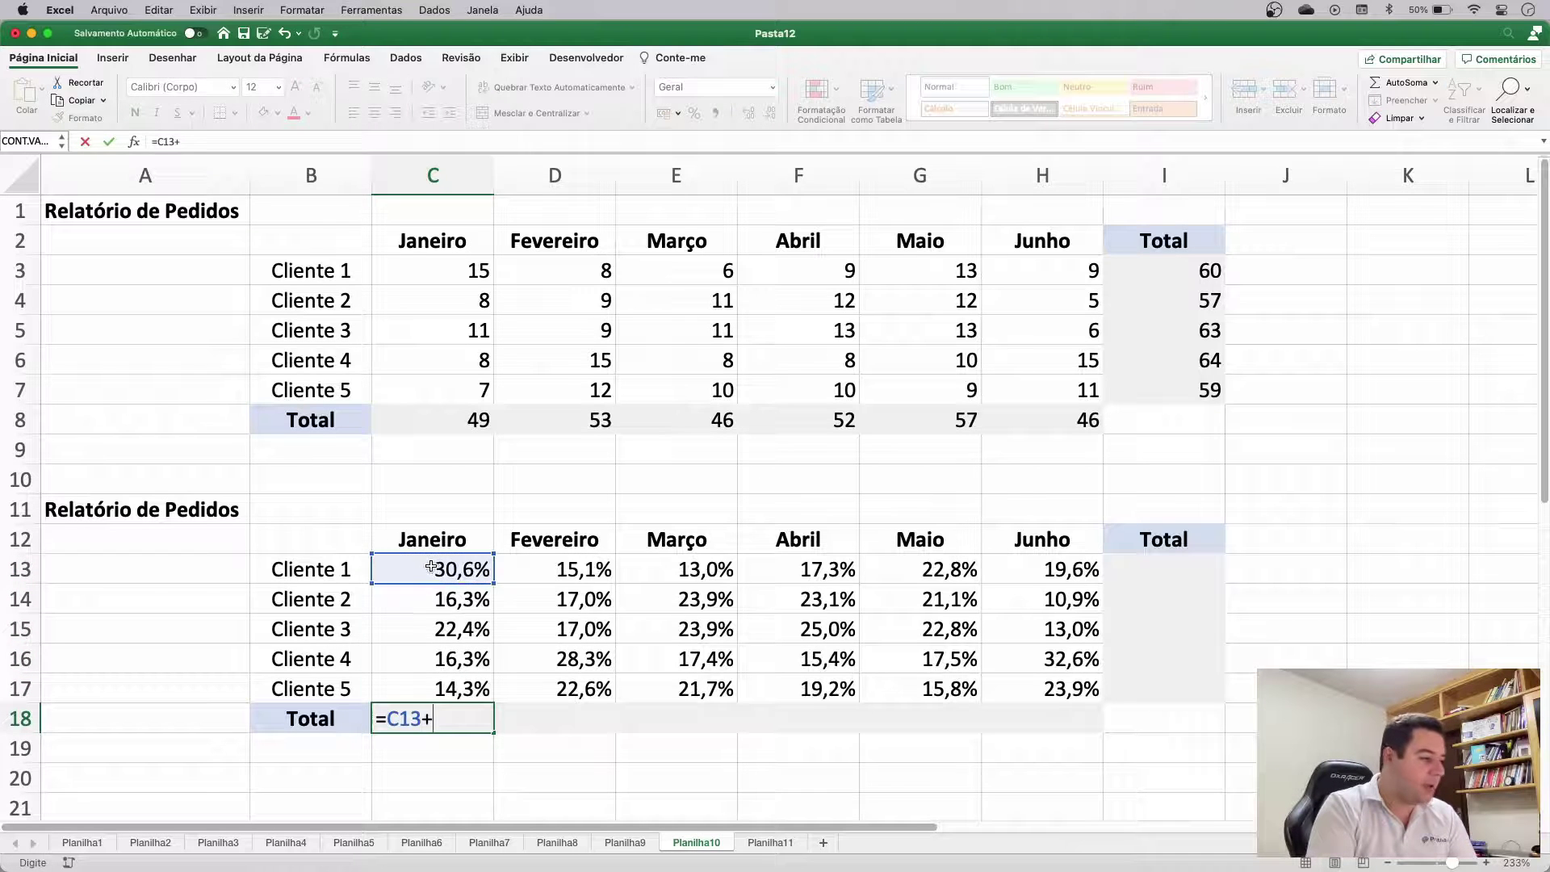
{"action": "left_click", "coordinate": [454, 602]}
{"action": "type", "text": "+"}
{"action": "left_click", "coordinate": [463, 627]}
{"action": "type", "text": "+"}
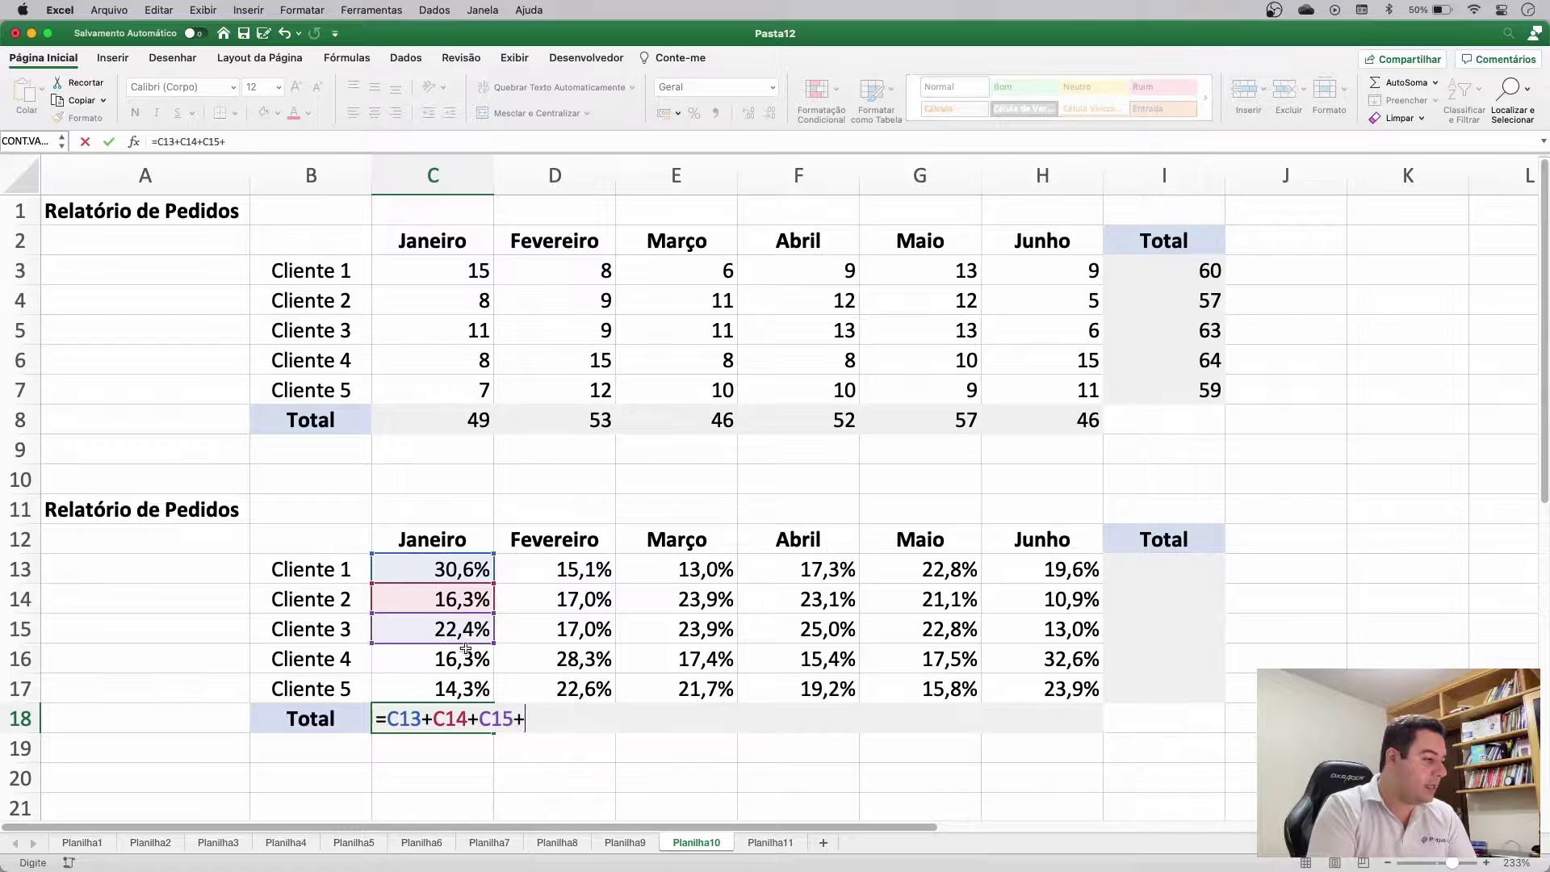
{"action": "left_click", "coordinate": [462, 658]}
{"action": "type", "text": "+"}
{"action": "left_click", "coordinate": [466, 687]}
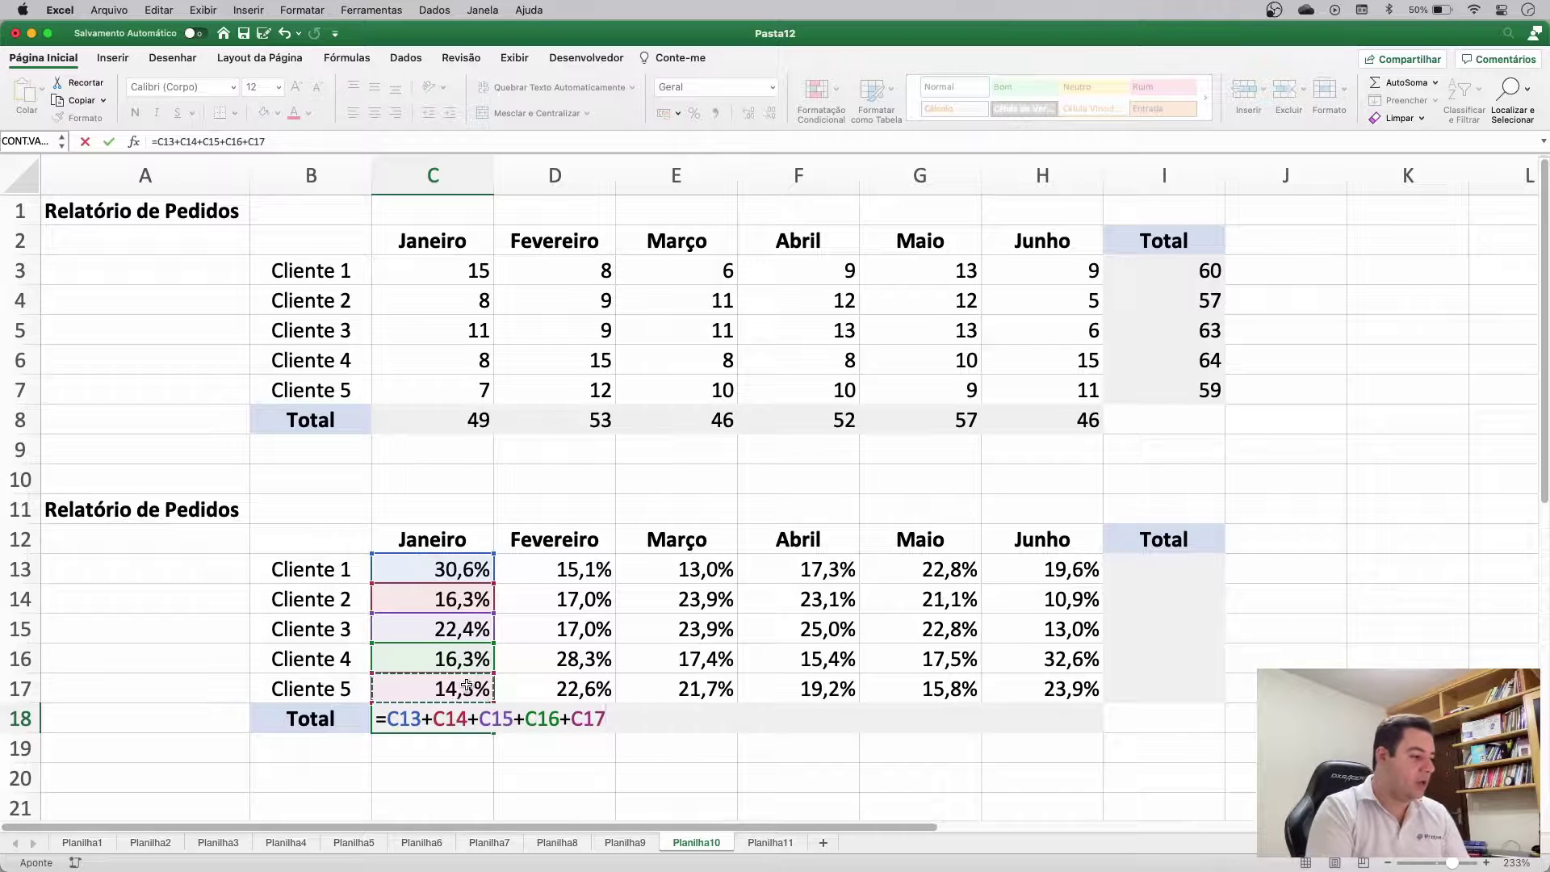
{"action": "key", "text": "Return"}
{"action": "left_click", "coordinate": [468, 721]}
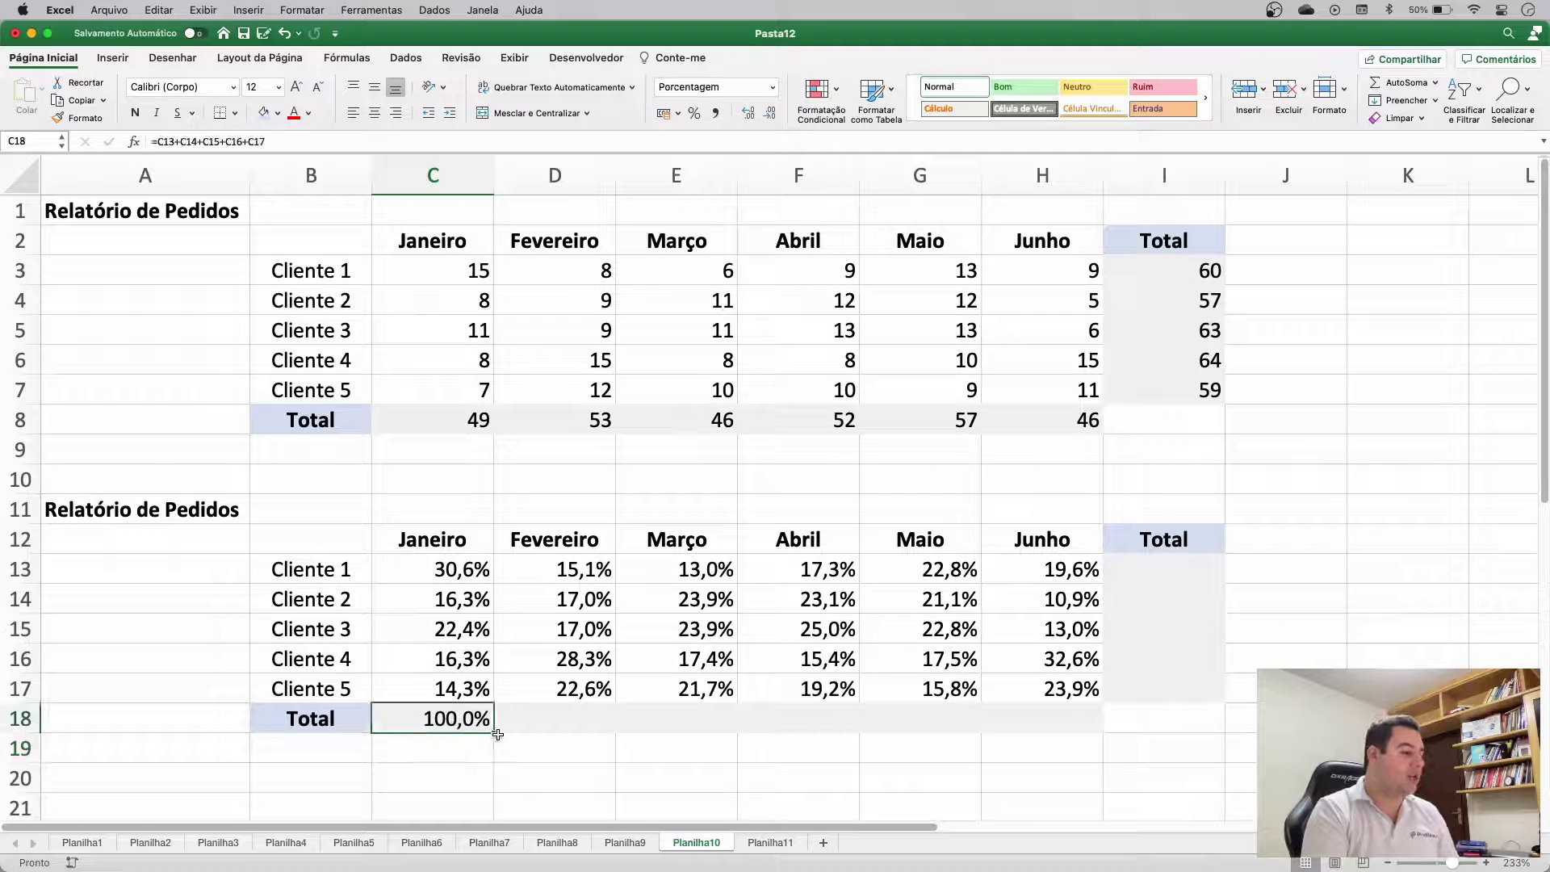
{"action": "left_click_drag", "start_coordinate": [494, 734], "coordinate": [1107, 734]}
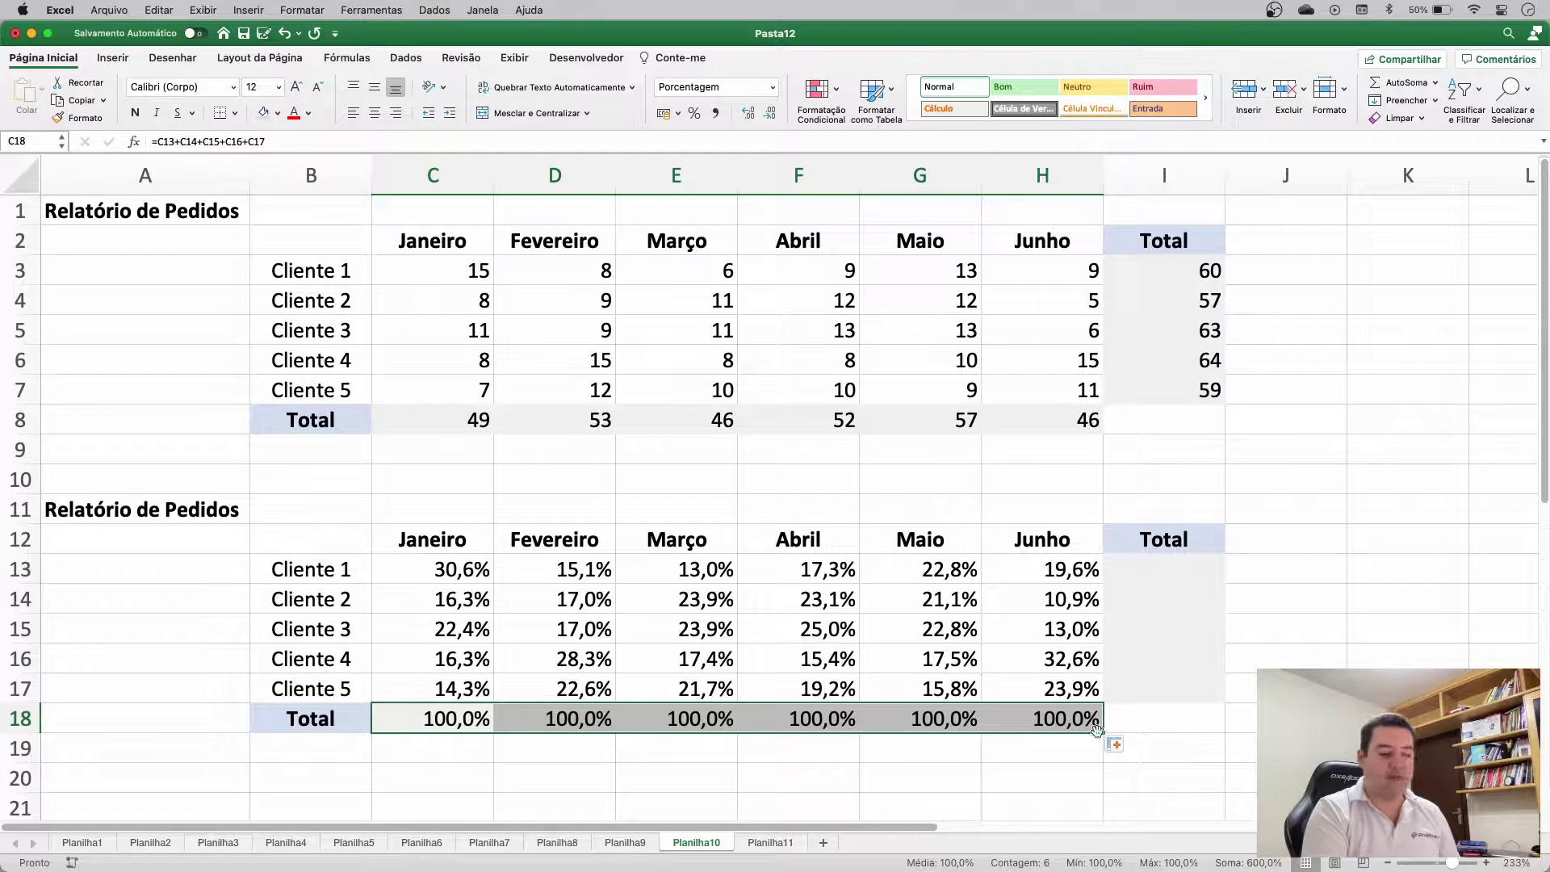
Step: Examine the cell references in the Total row formulas for Junho, Maio, Abril and Março
{"action": "double_click", "coordinate": [1030, 729]}
{"action": "key", "text": "Escape"}
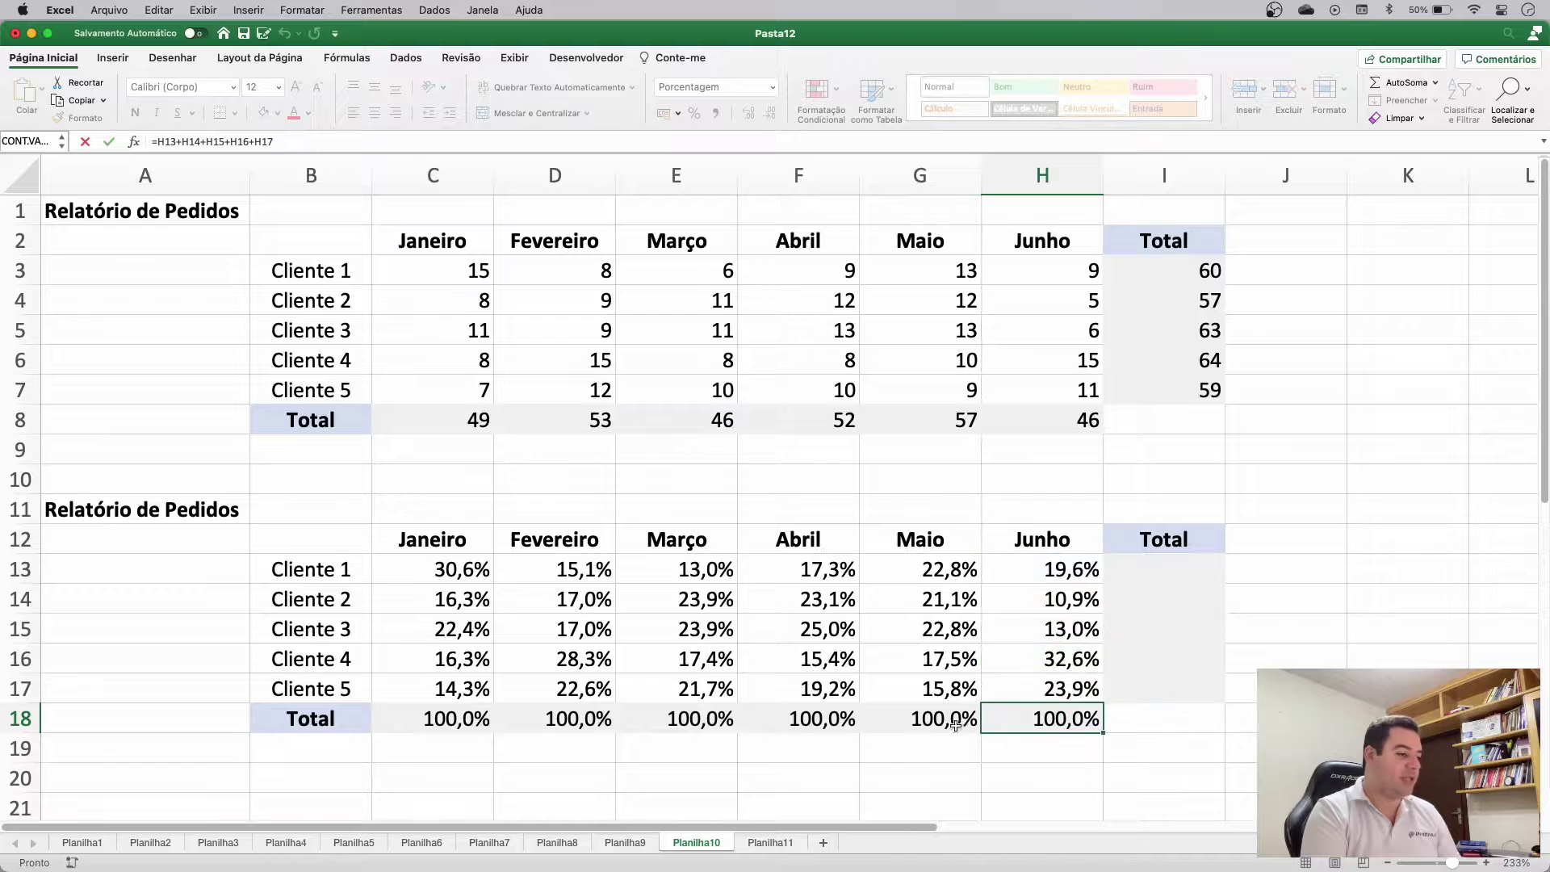
{"action": "double_click", "coordinate": [929, 727]}
{"action": "double_click", "coordinate": [812, 725]}
{"action": "key", "text": "Escape"}
{"action": "double_click", "coordinate": [696, 721]}
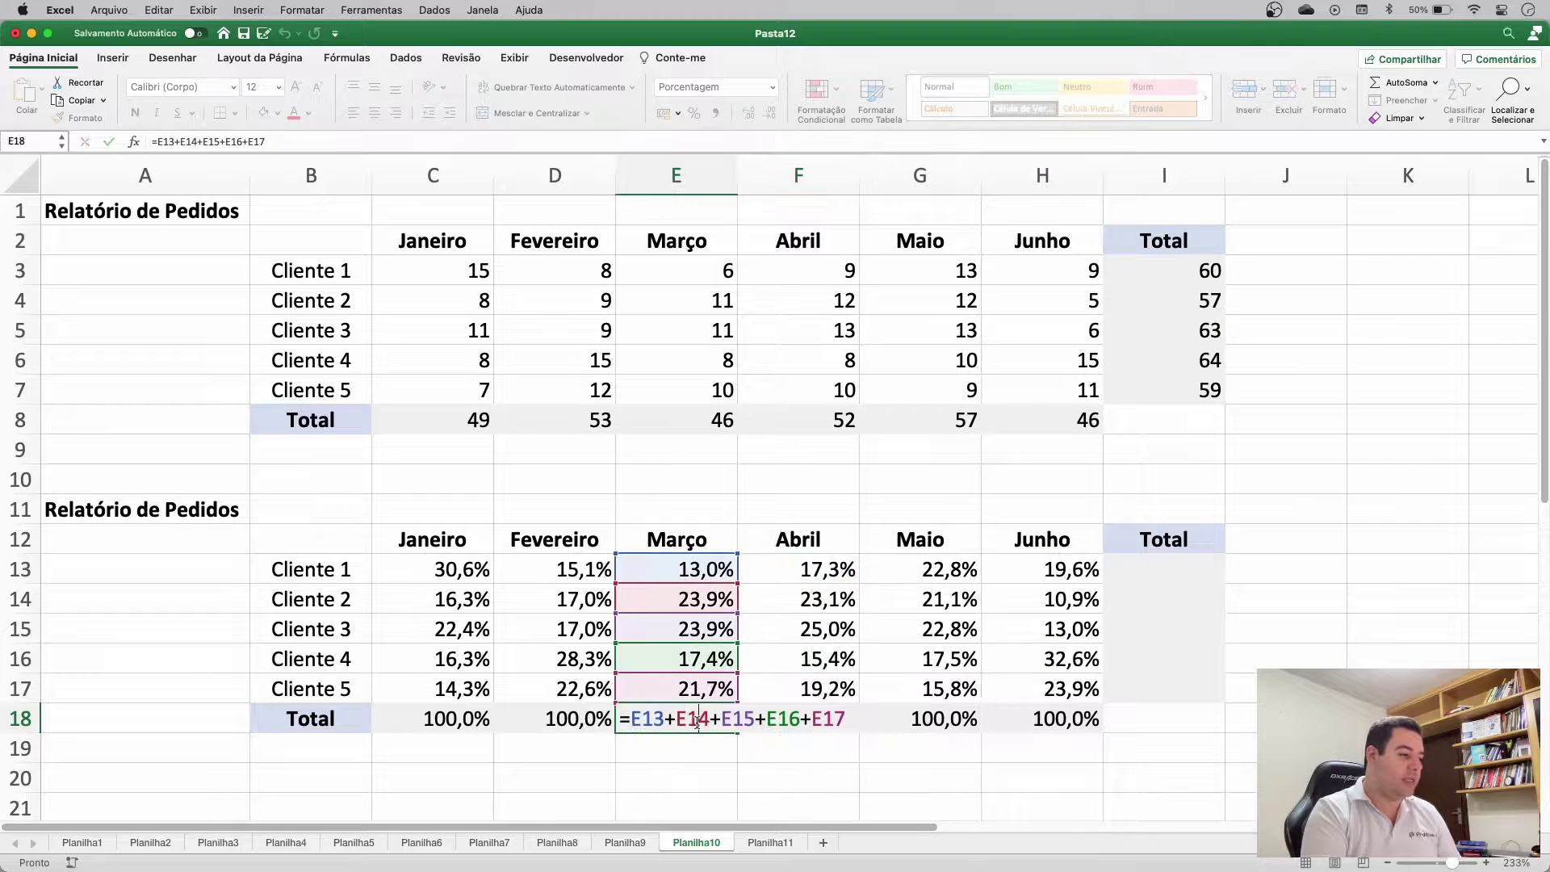
{"action": "key", "text": "Escape"}
{"action": "key", "text": "Escape"}
{"action": "left_click", "coordinate": [1286, 688]}
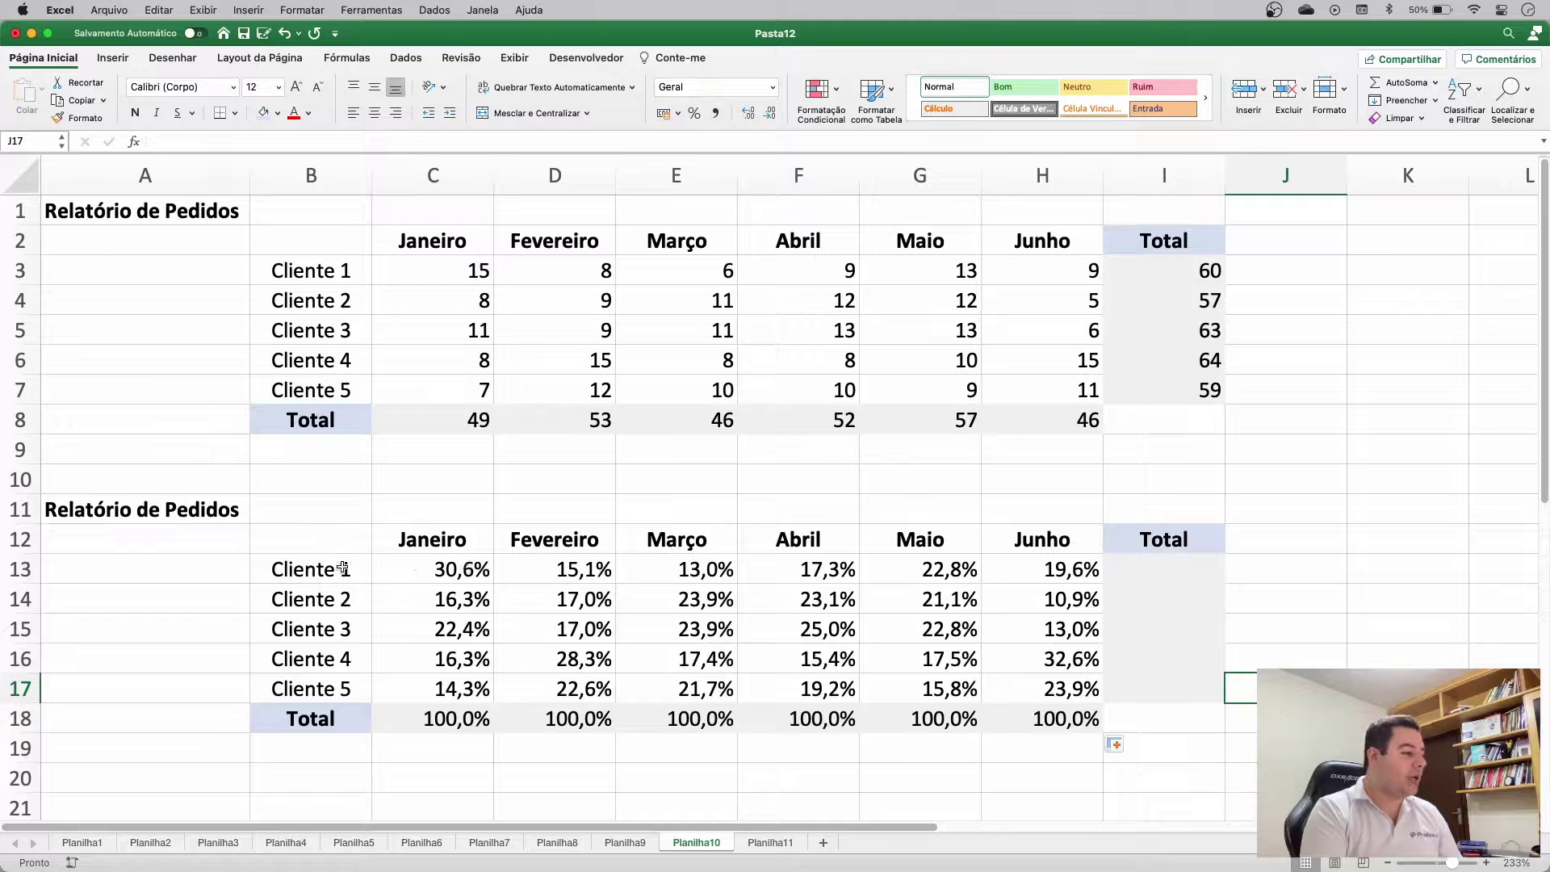
Step: Review the percentage formulas in C13, C15 and H16, the Janeiro total in C18 and the percentage block C13:G17
{"action": "left_click", "coordinate": [423, 567]}
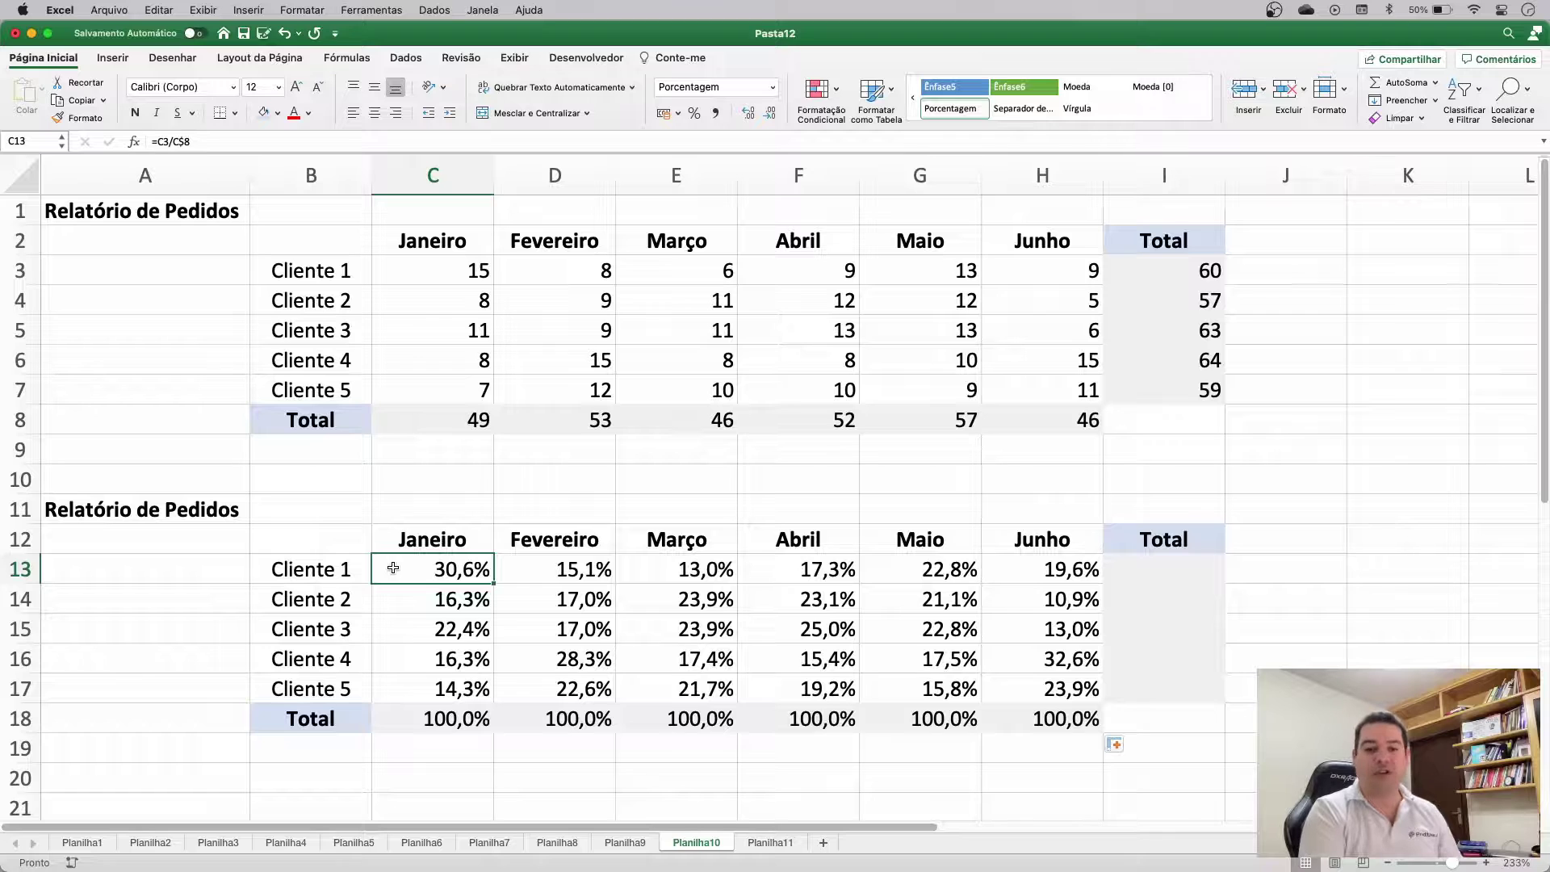
{"action": "left_click", "coordinate": [437, 629]}
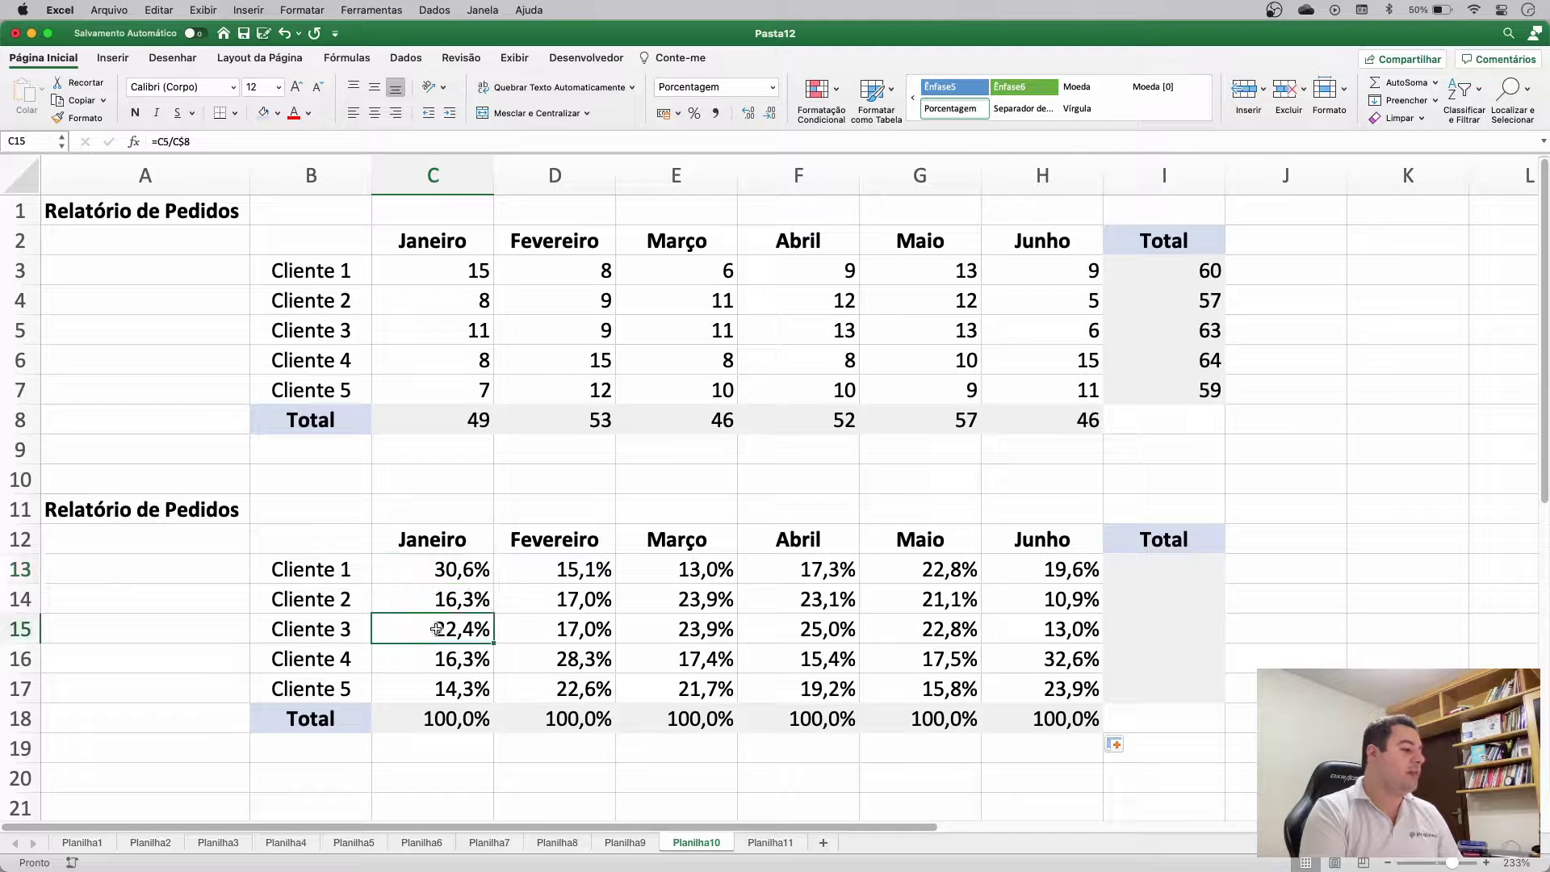
{"action": "left_click_drag", "start_coordinate": [443, 567], "coordinate": [436, 689]}
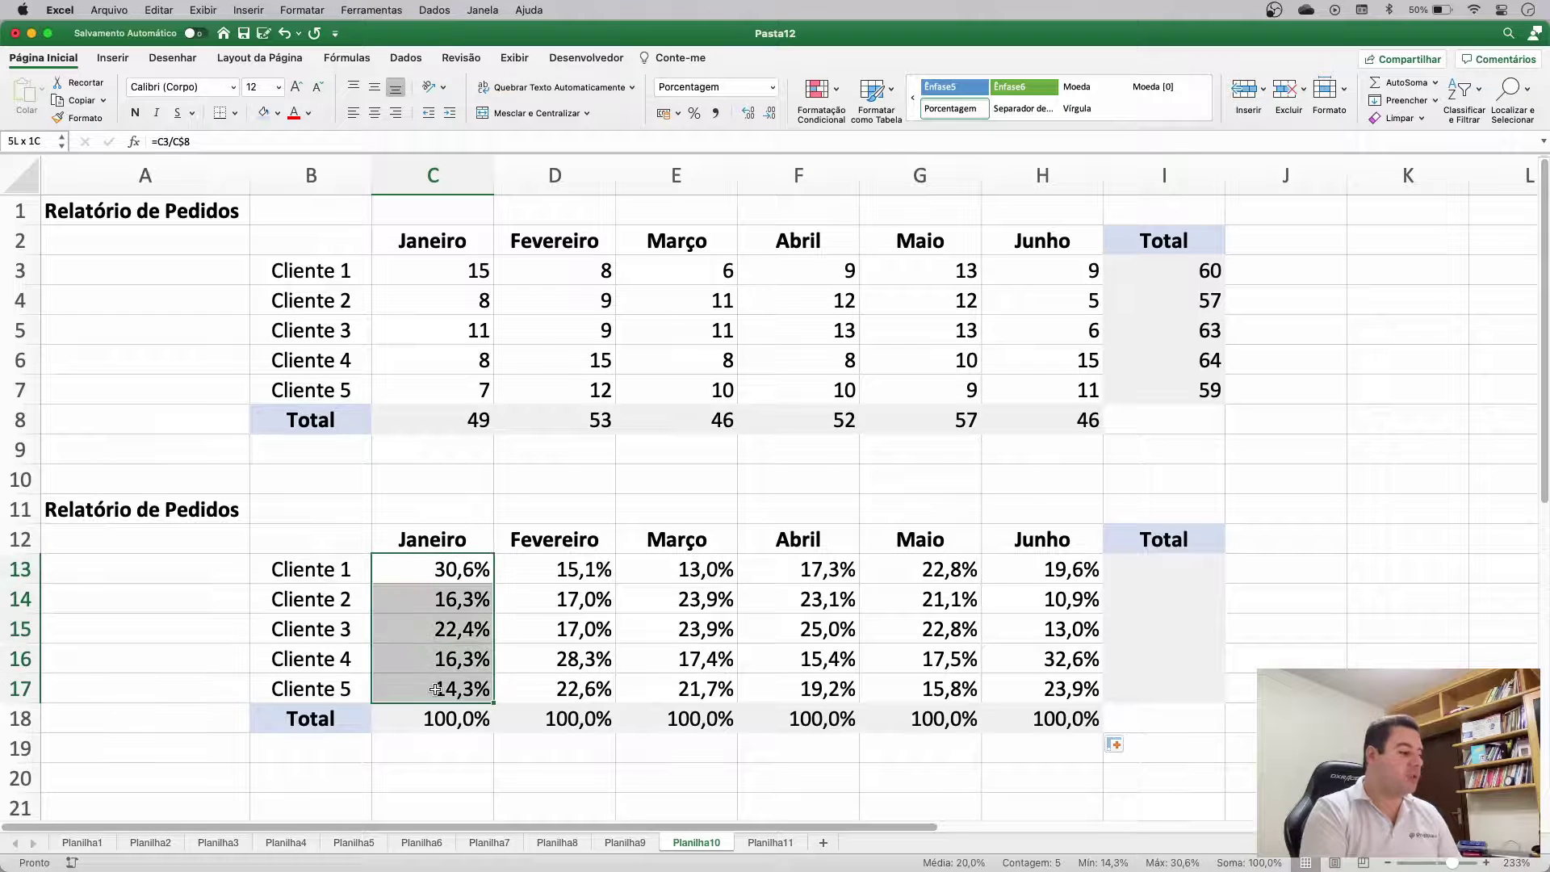
{"action": "left_click", "coordinate": [451, 721]}
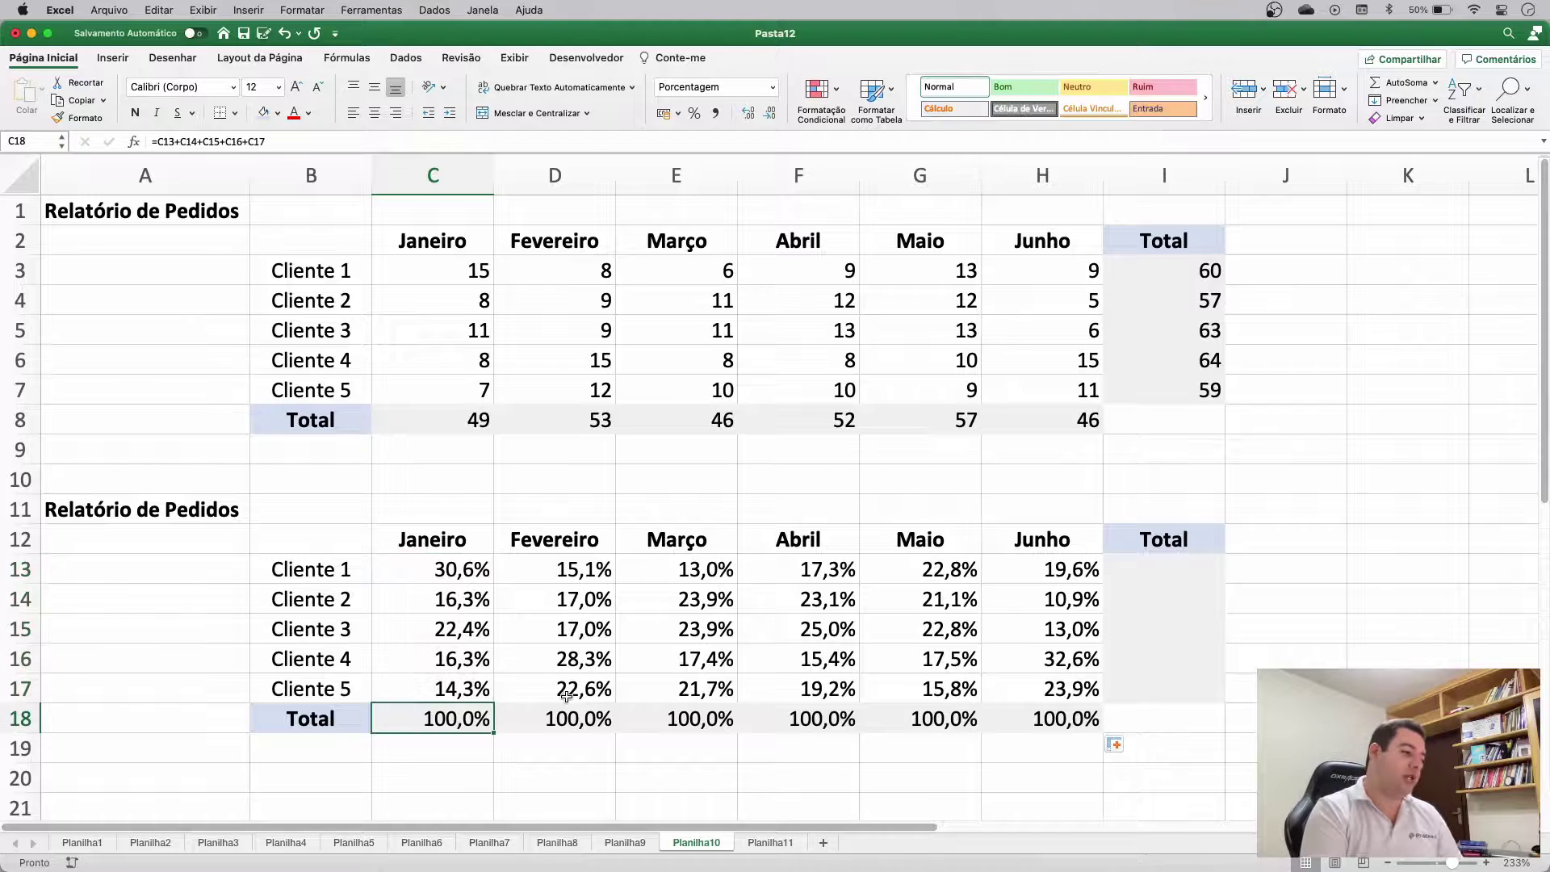
{"action": "left_click", "coordinate": [1059, 654]}
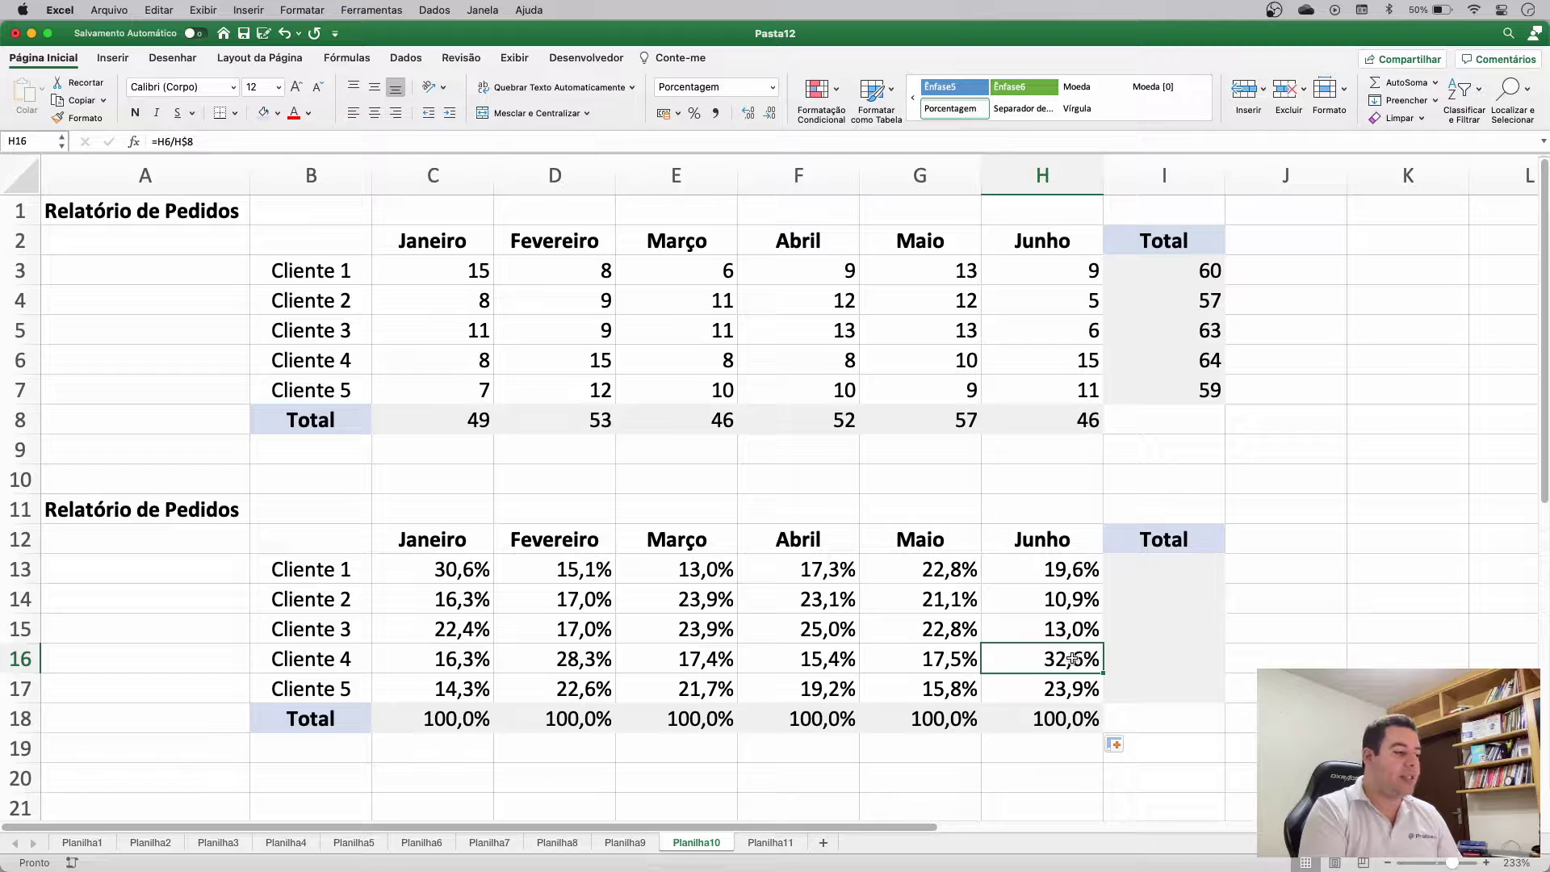
{"action": "left_click", "coordinate": [1074, 545]}
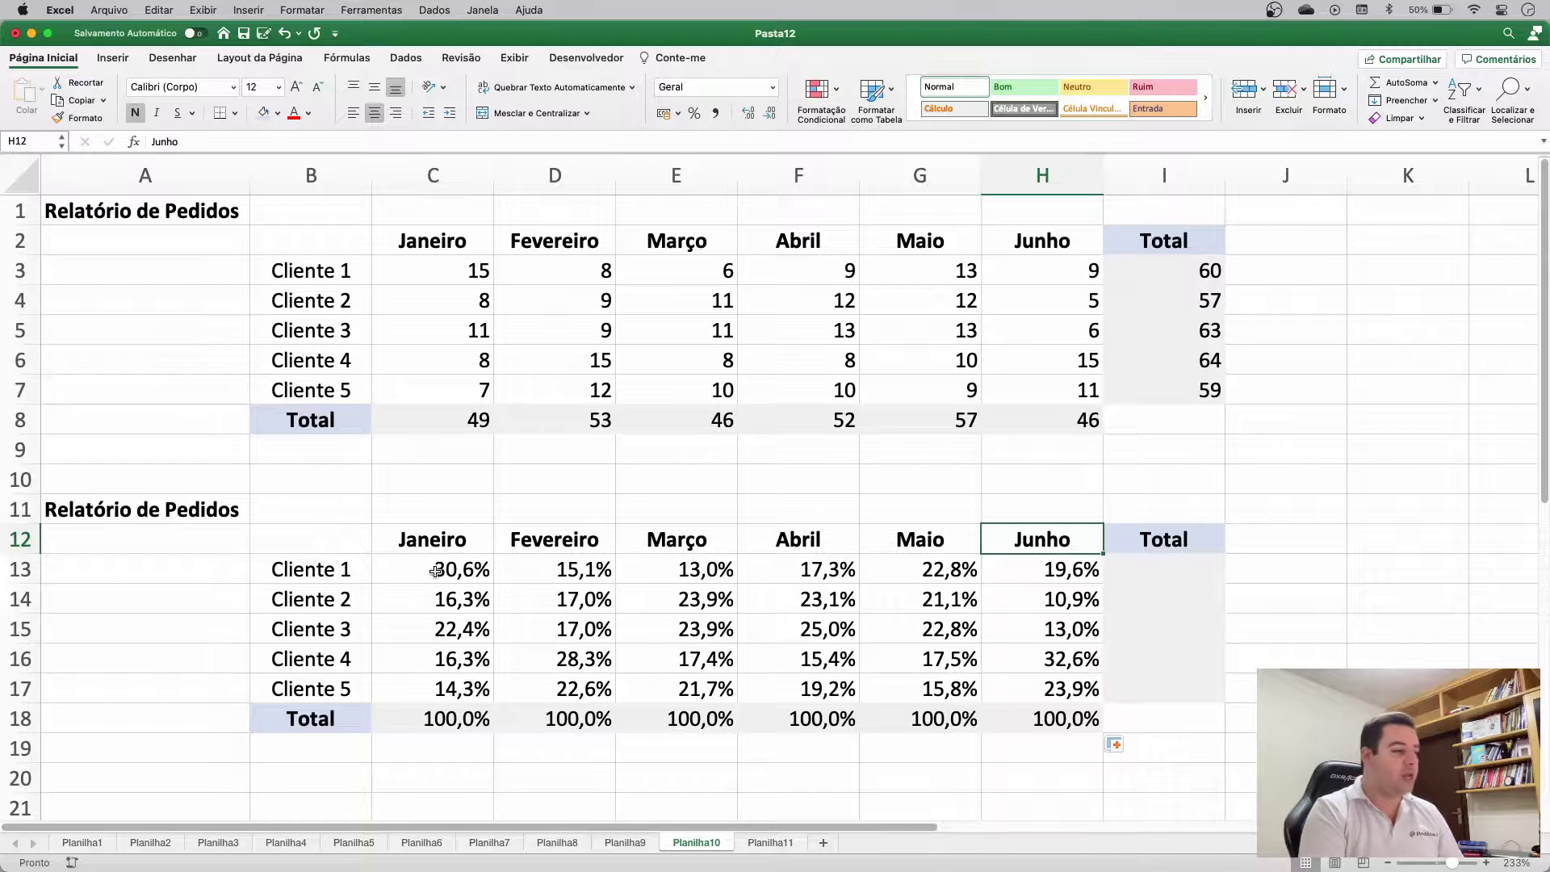
{"action": "left_click_drag", "start_coordinate": [436, 570], "coordinate": [979, 675]}
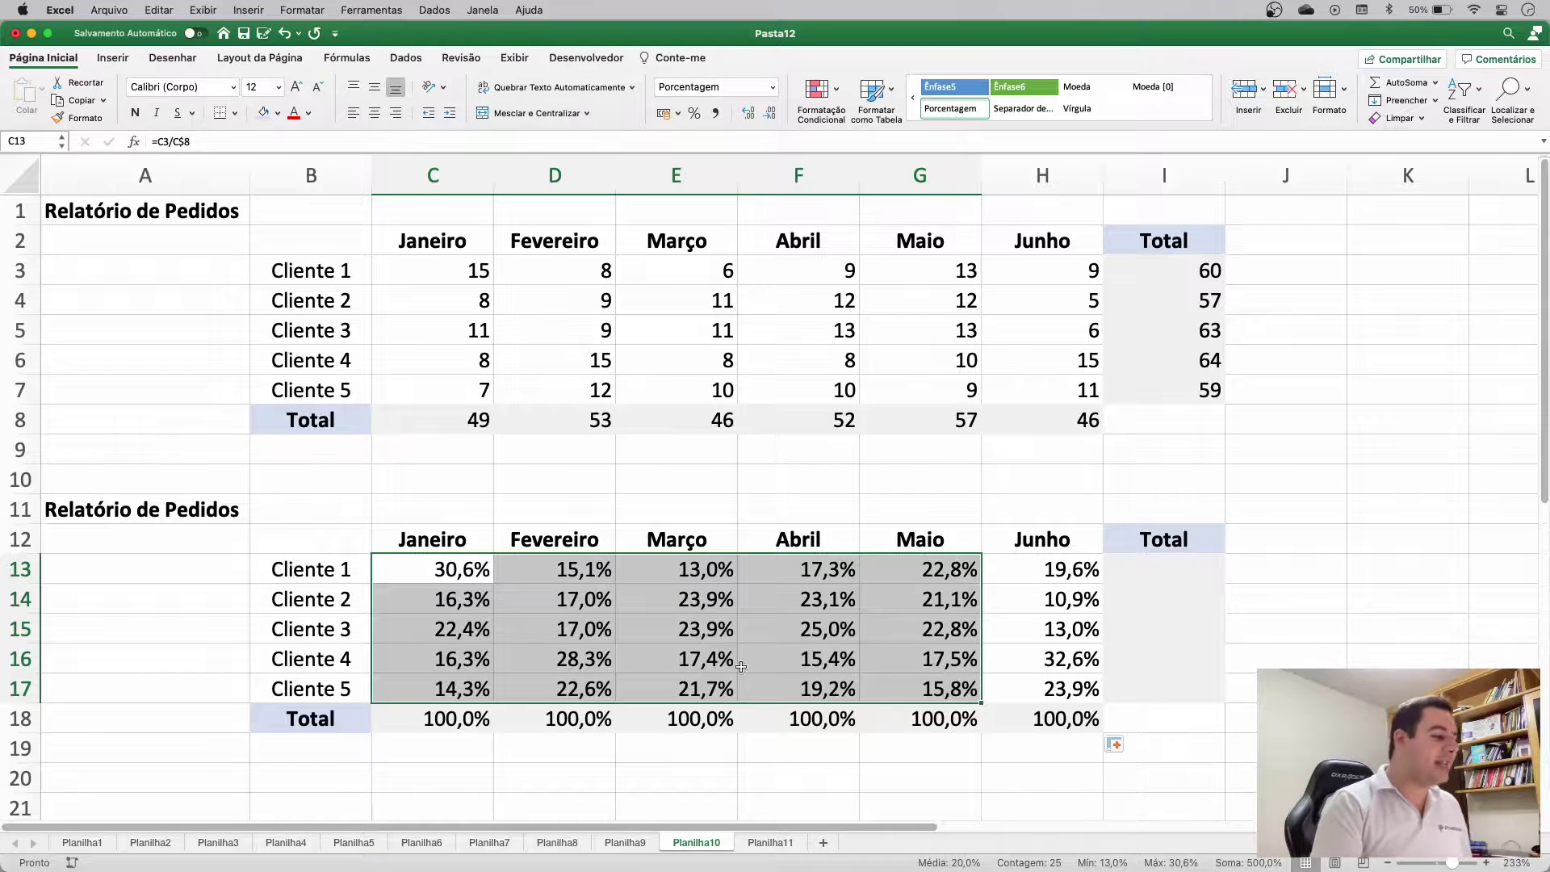
Step: Clear the percentage formulas in C14:H17 and D13:H13, leaving only Cliente 1's Janeiro formula in C13
{"action": "left_click_drag", "start_coordinate": [460, 598], "coordinate": [1015, 672]}
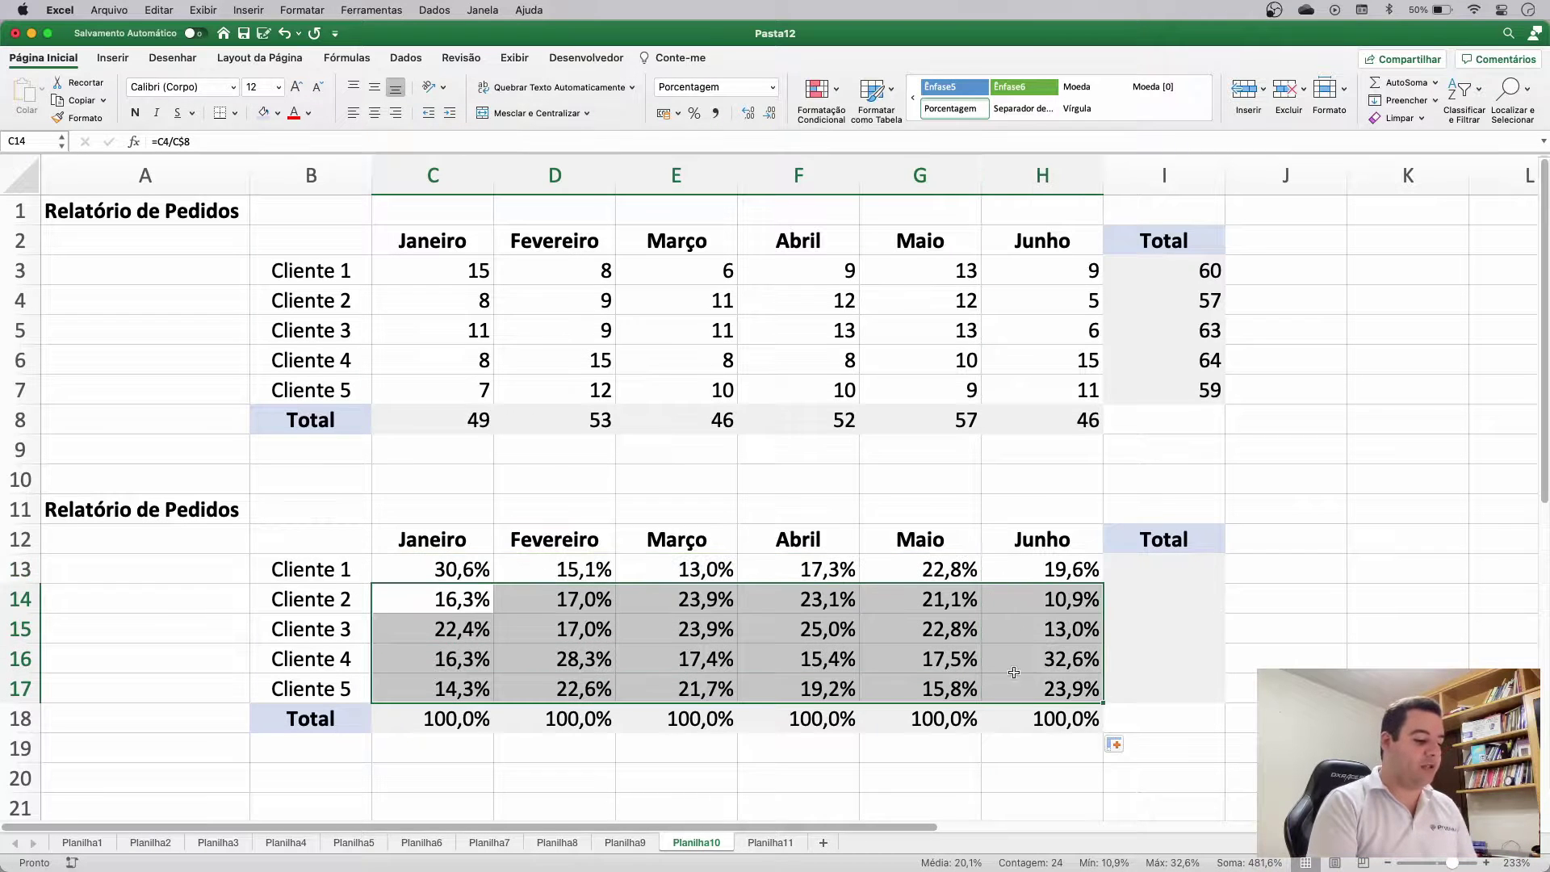
{"action": "key", "text": "Delete"}
{"action": "left_click_drag", "start_coordinate": [571, 569], "coordinate": [1083, 572]}
{"action": "key", "text": "Delete"}
{"action": "left_click", "coordinate": [755, 627]}
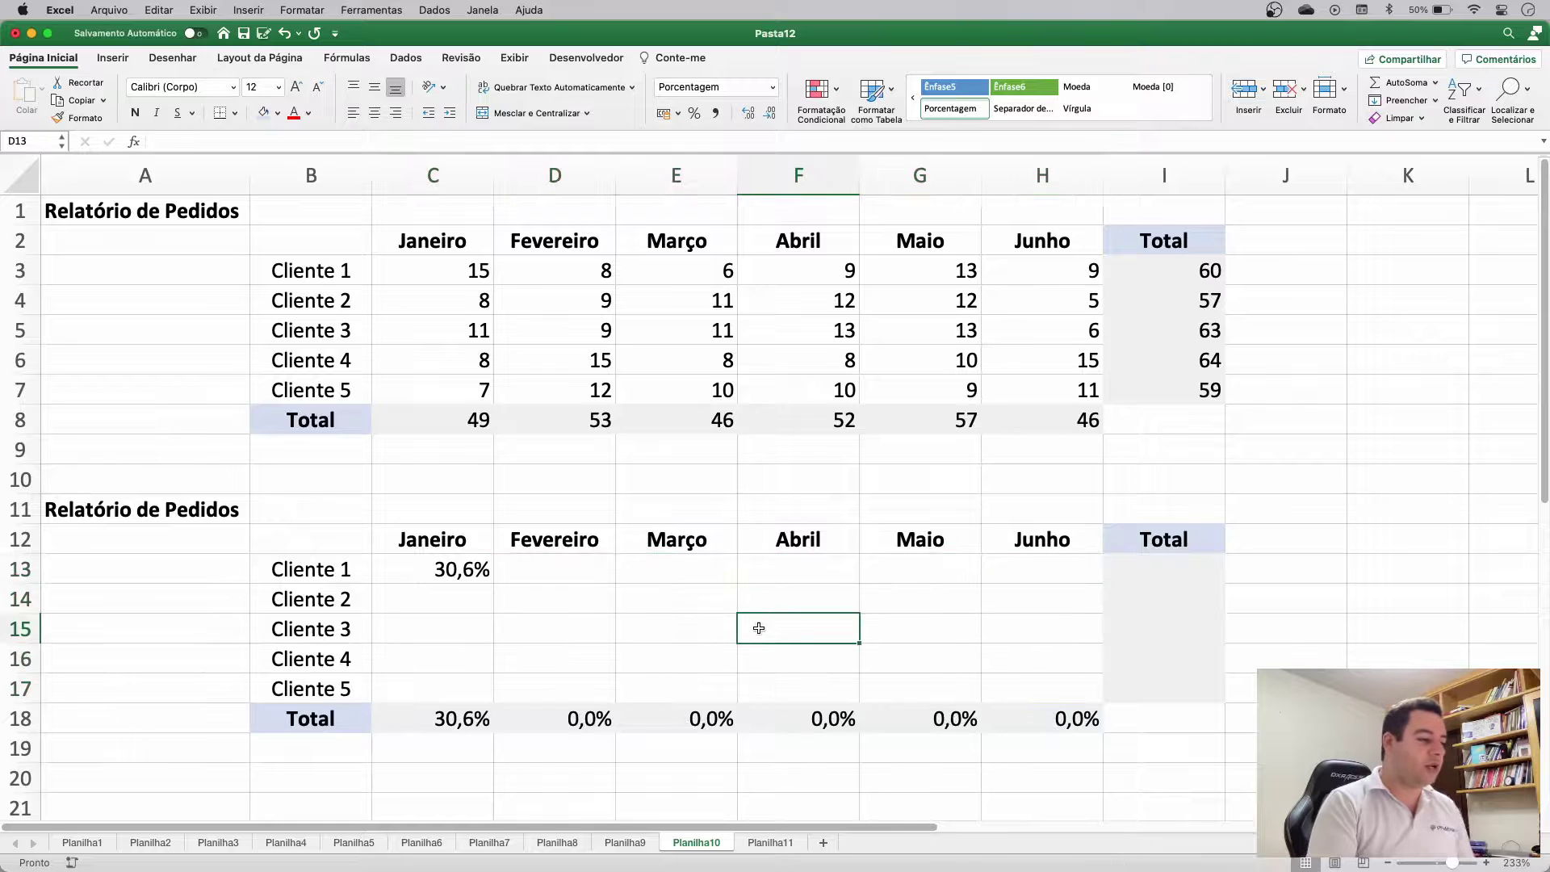
Step: Copy the C13 percentage formula and paste it over the whole block C13:H17
{"action": "left_click", "coordinate": [461, 573]}
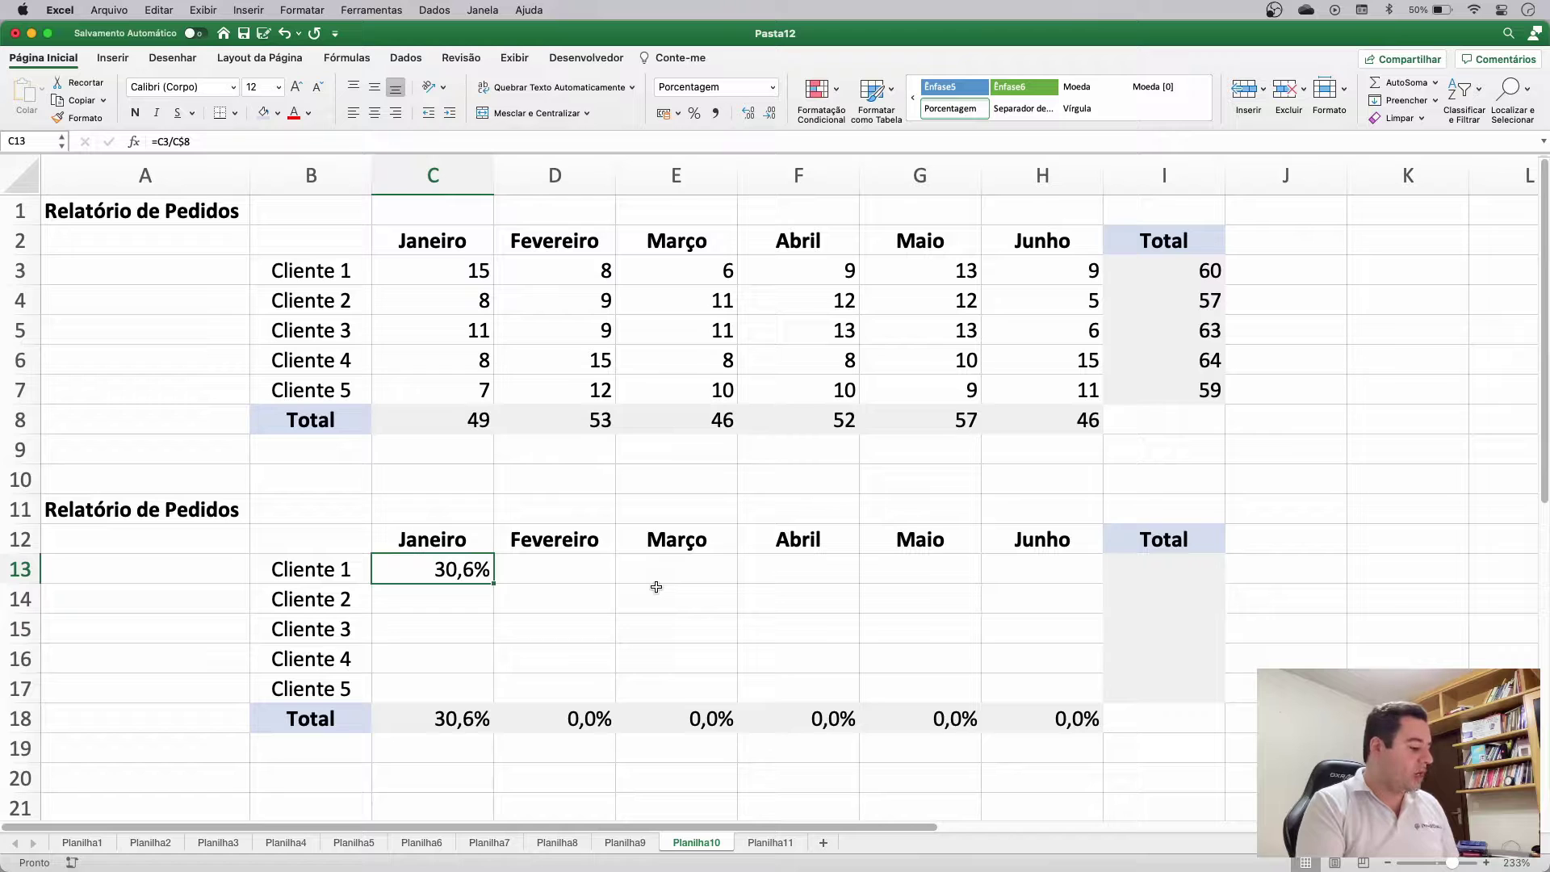
{"action": "key", "text": "super+c"}
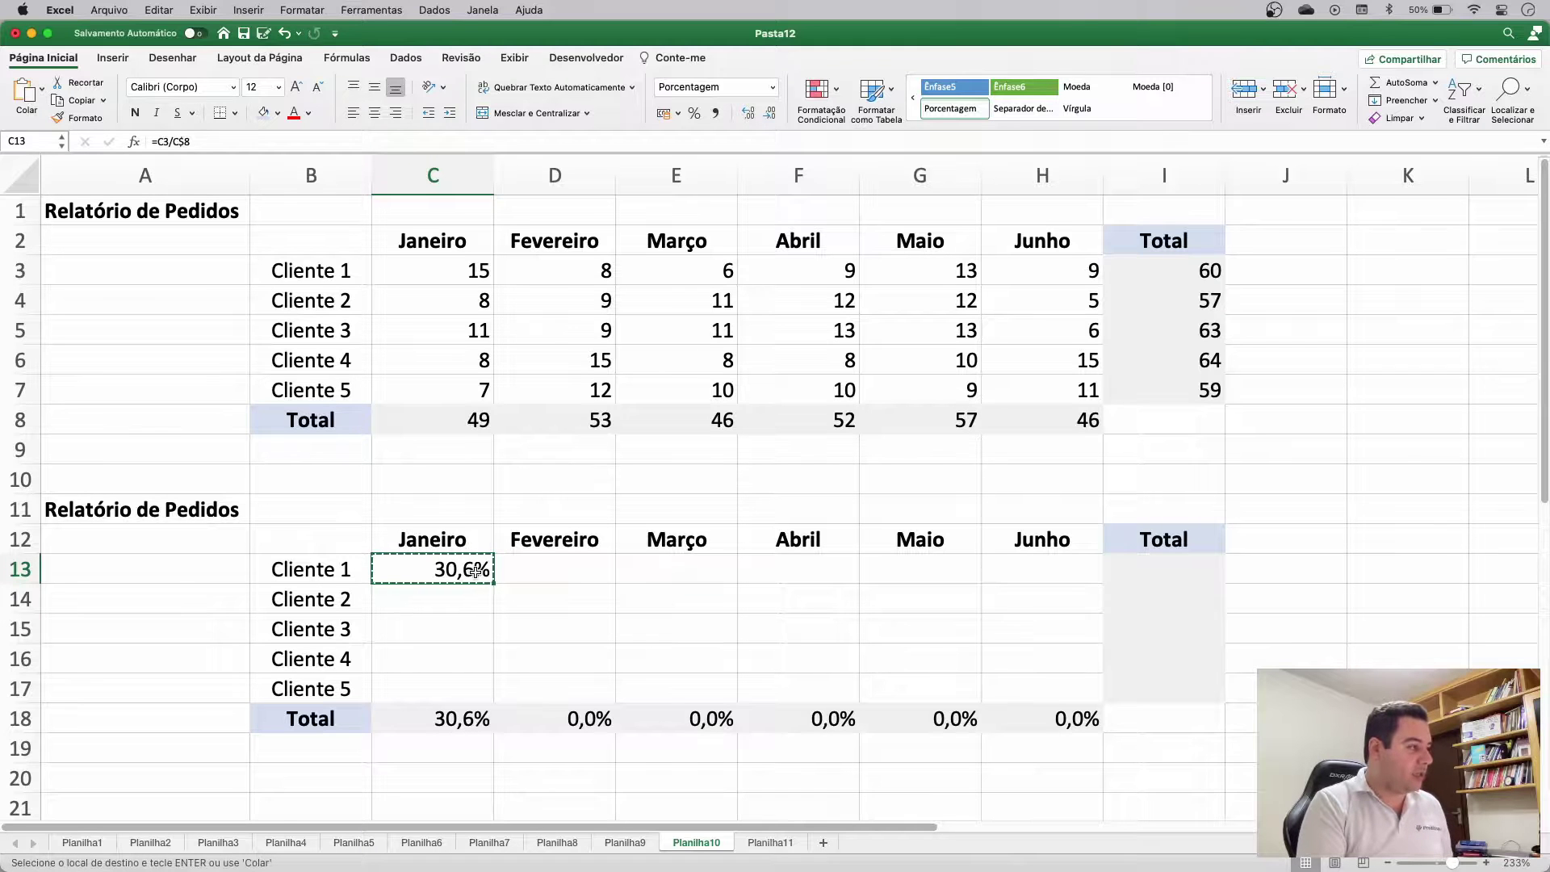
{"action": "double_click", "coordinate": [477, 570]}
{"action": "key", "text": "Escape"}
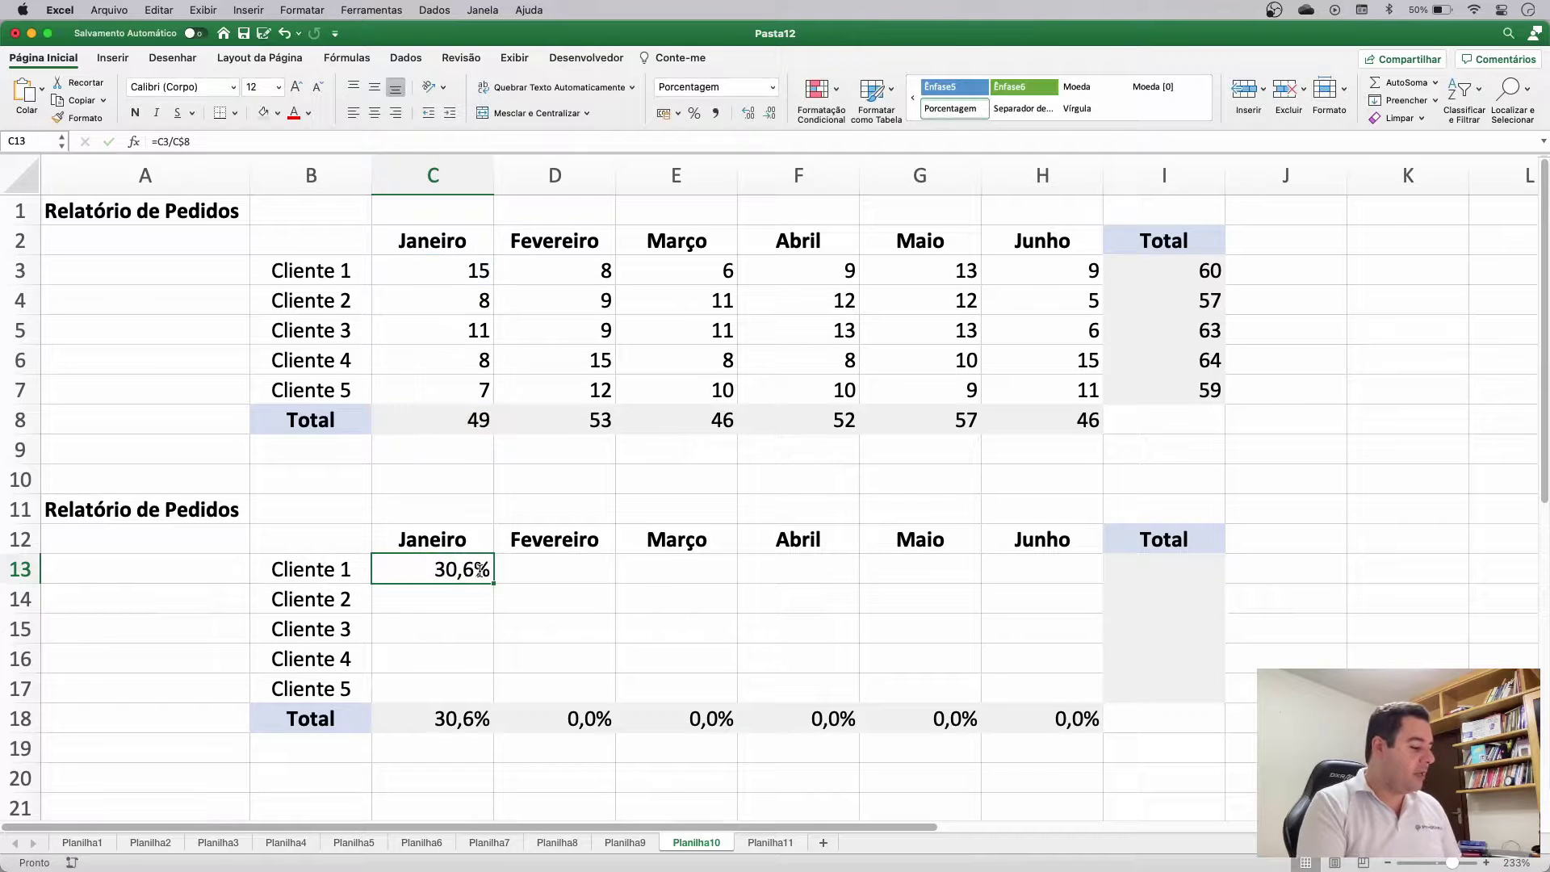
{"action": "key", "text": "super+c"}
{"action": "left_click_drag", "start_coordinate": [414, 569], "coordinate": [1039, 688]}
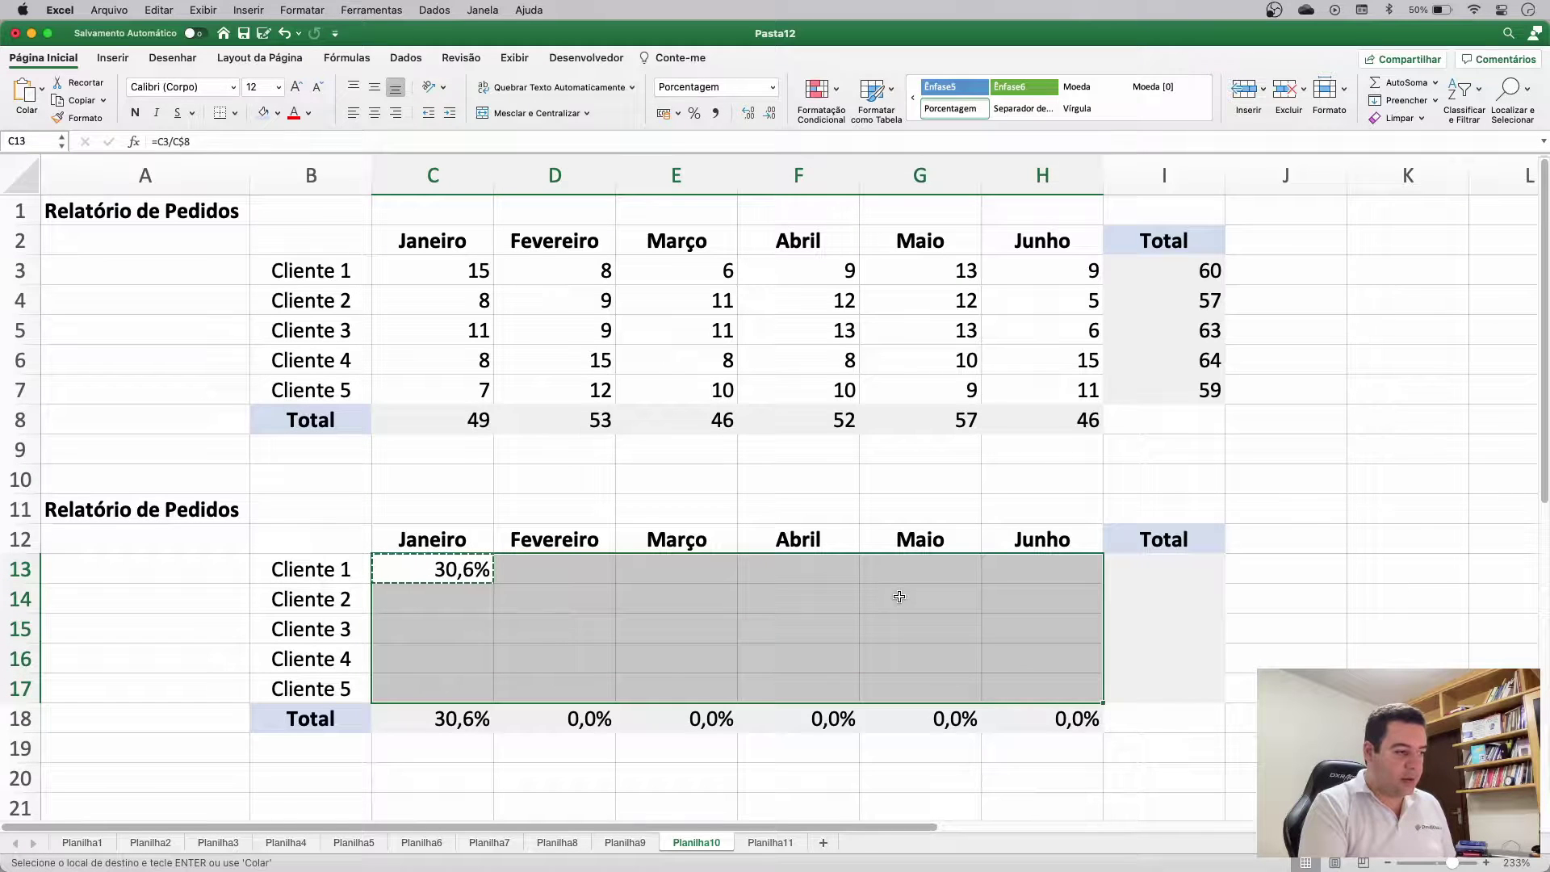
{"action": "key", "text": "super+v"}
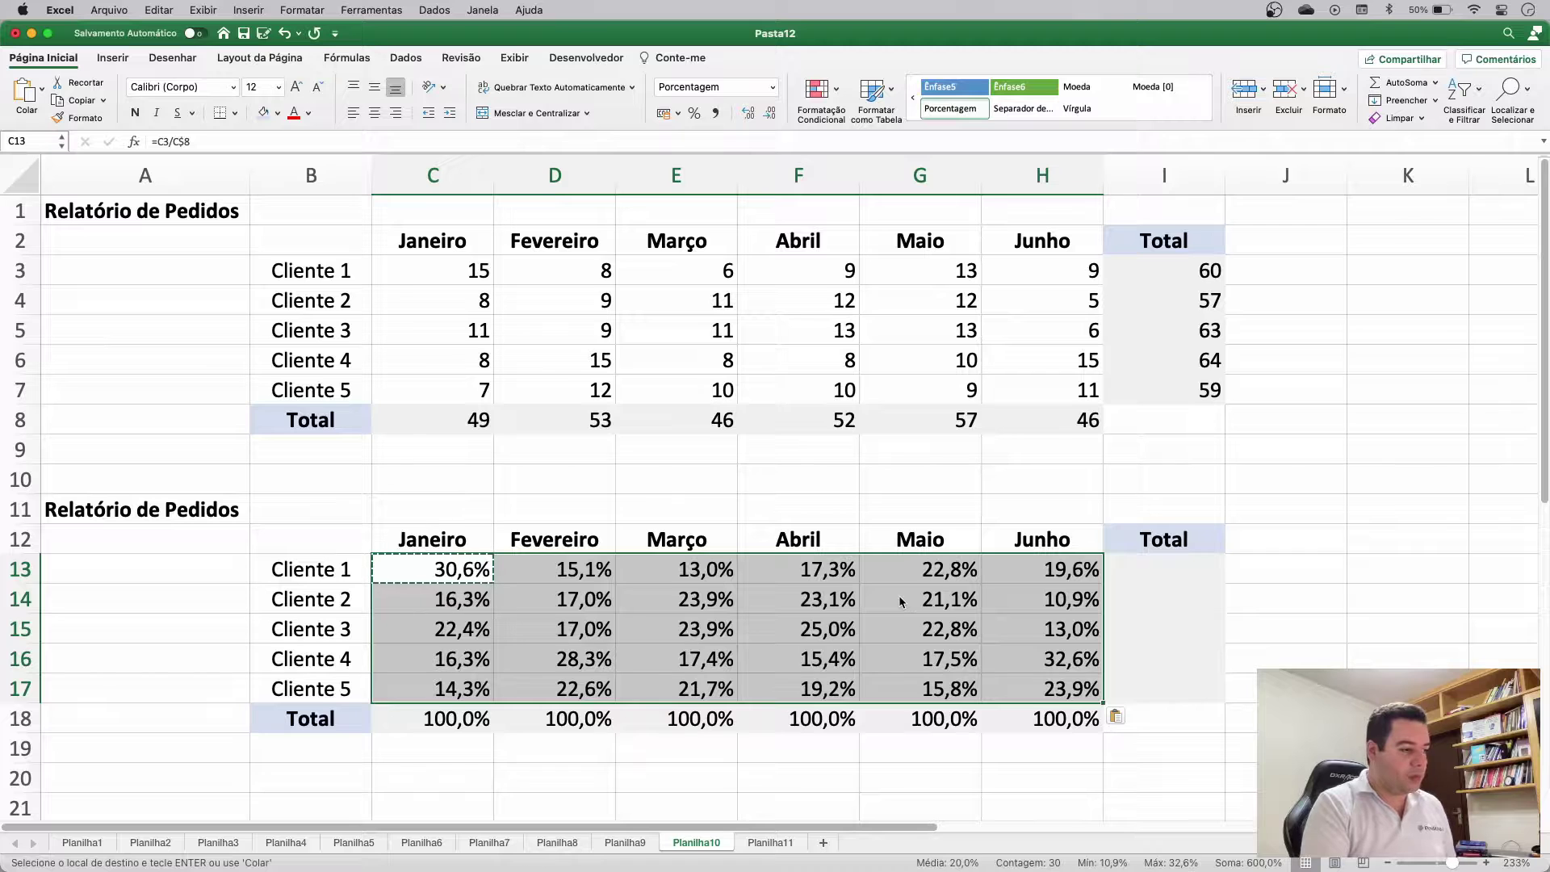
Step: Examine the cell references in the pasted percentage formulas in F14, G15, G16, F16 and E16
{"action": "double_click", "coordinate": [822, 594]}
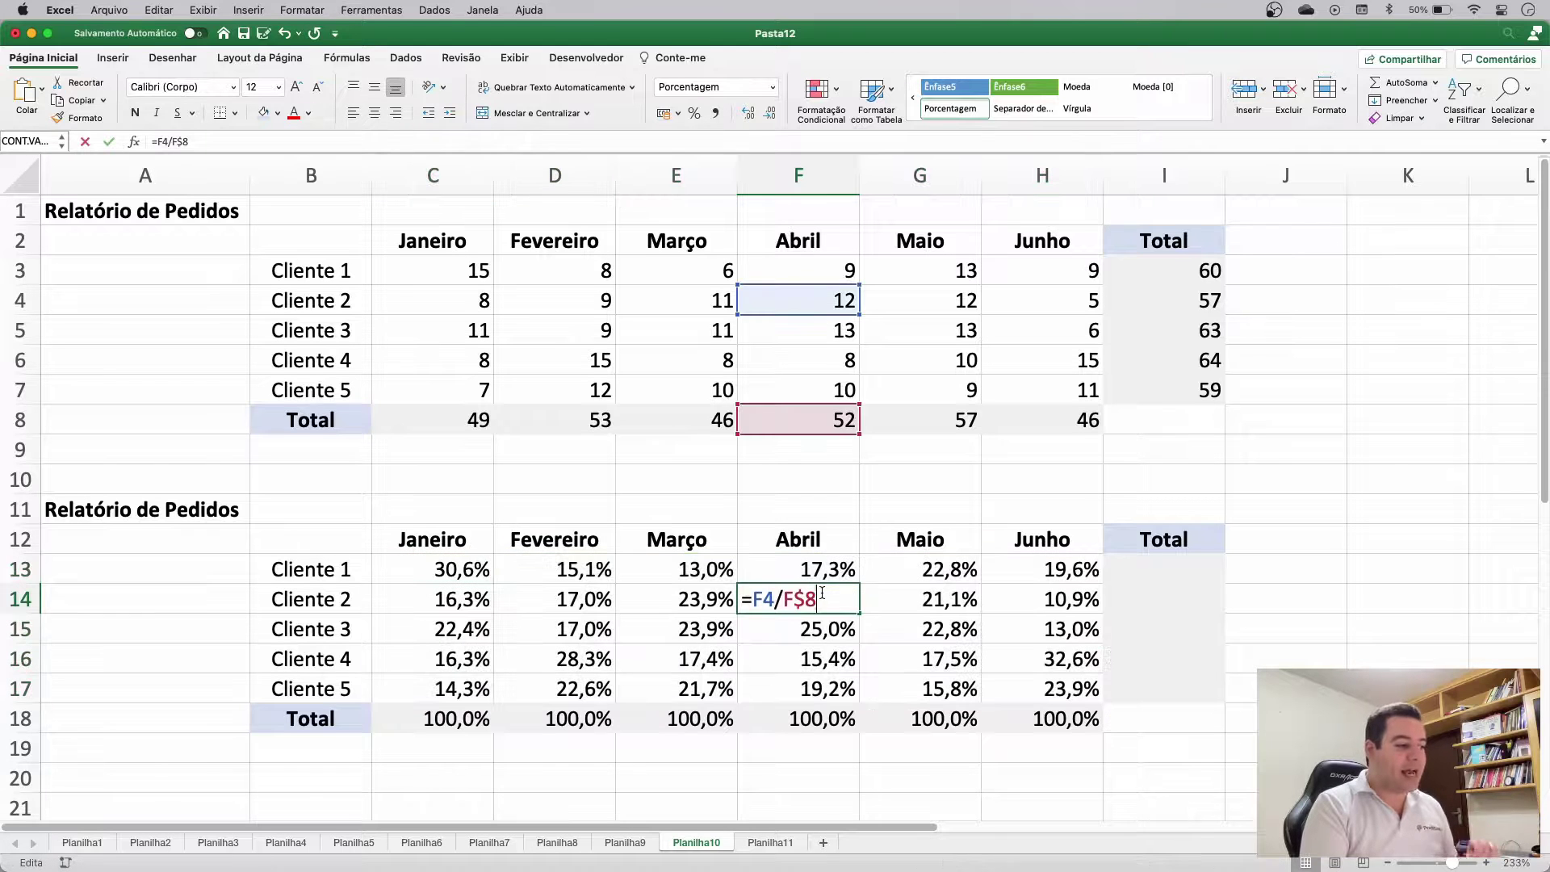
{"action": "key", "text": "Escape"}
{"action": "double_click", "coordinate": [906, 626]}
{"action": "key", "text": "Escape"}
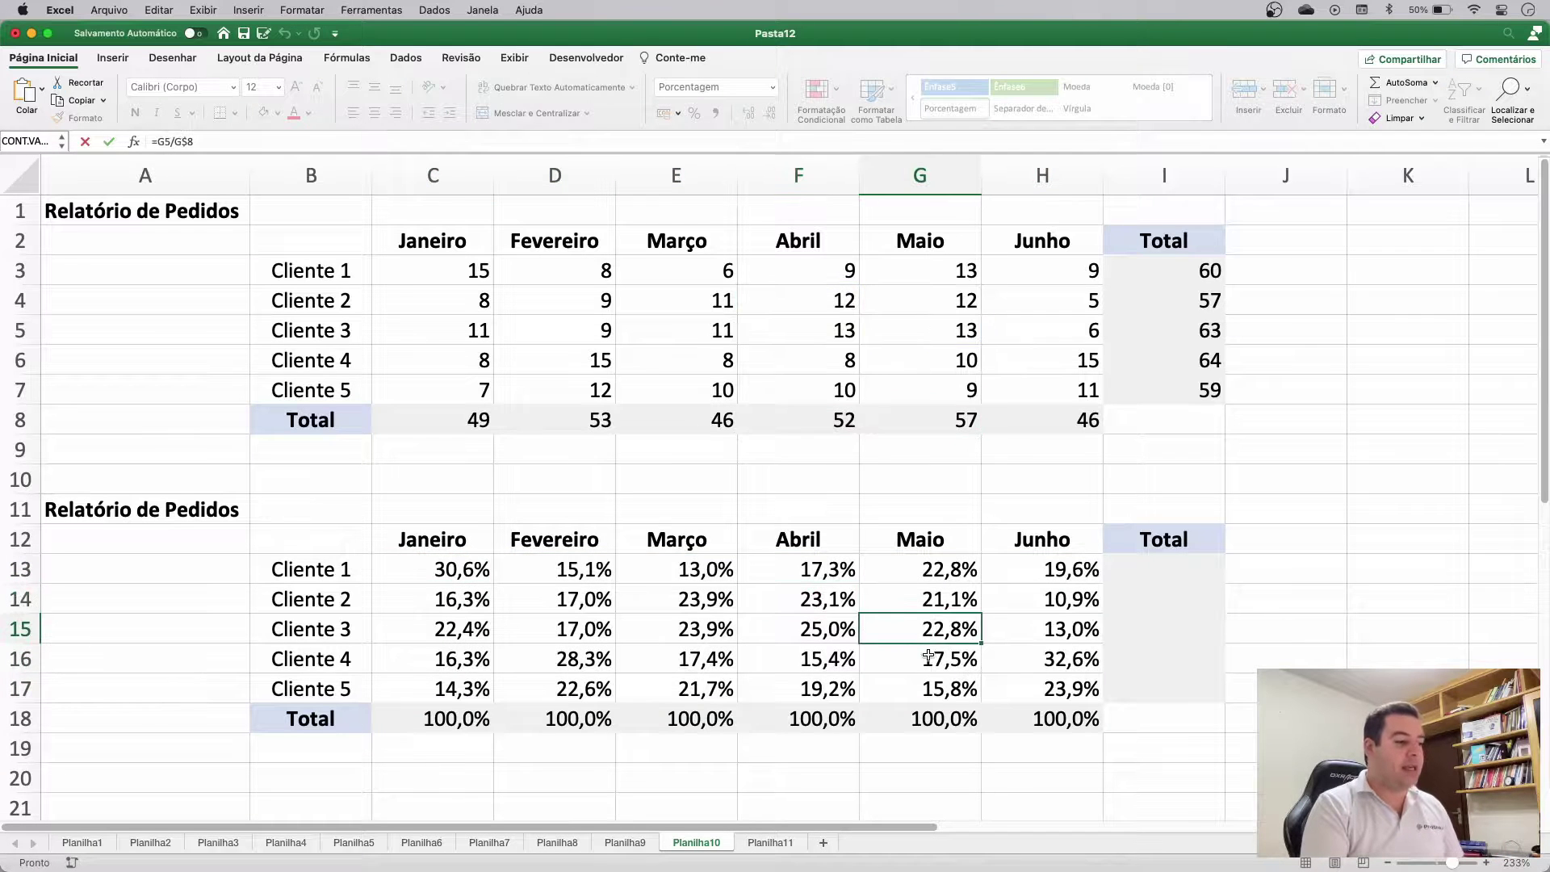
{"action": "double_click", "coordinate": [880, 658]}
{"action": "key", "text": "Escape"}
{"action": "double_click", "coordinate": [812, 659]}
{"action": "key", "text": "Escape"}
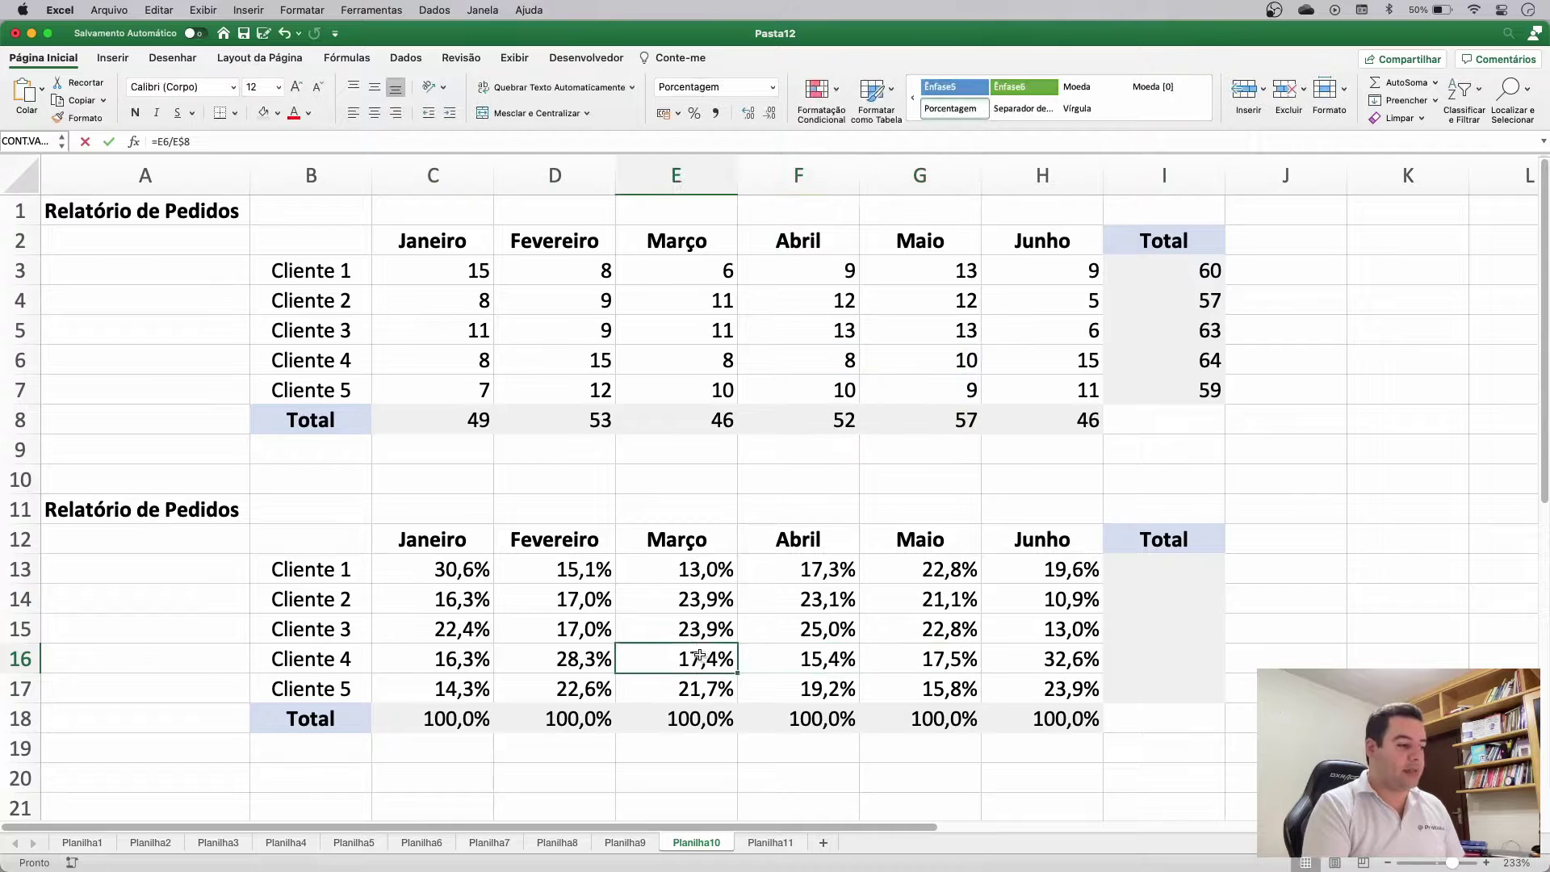
{"action": "double_click", "coordinate": [696, 658]}
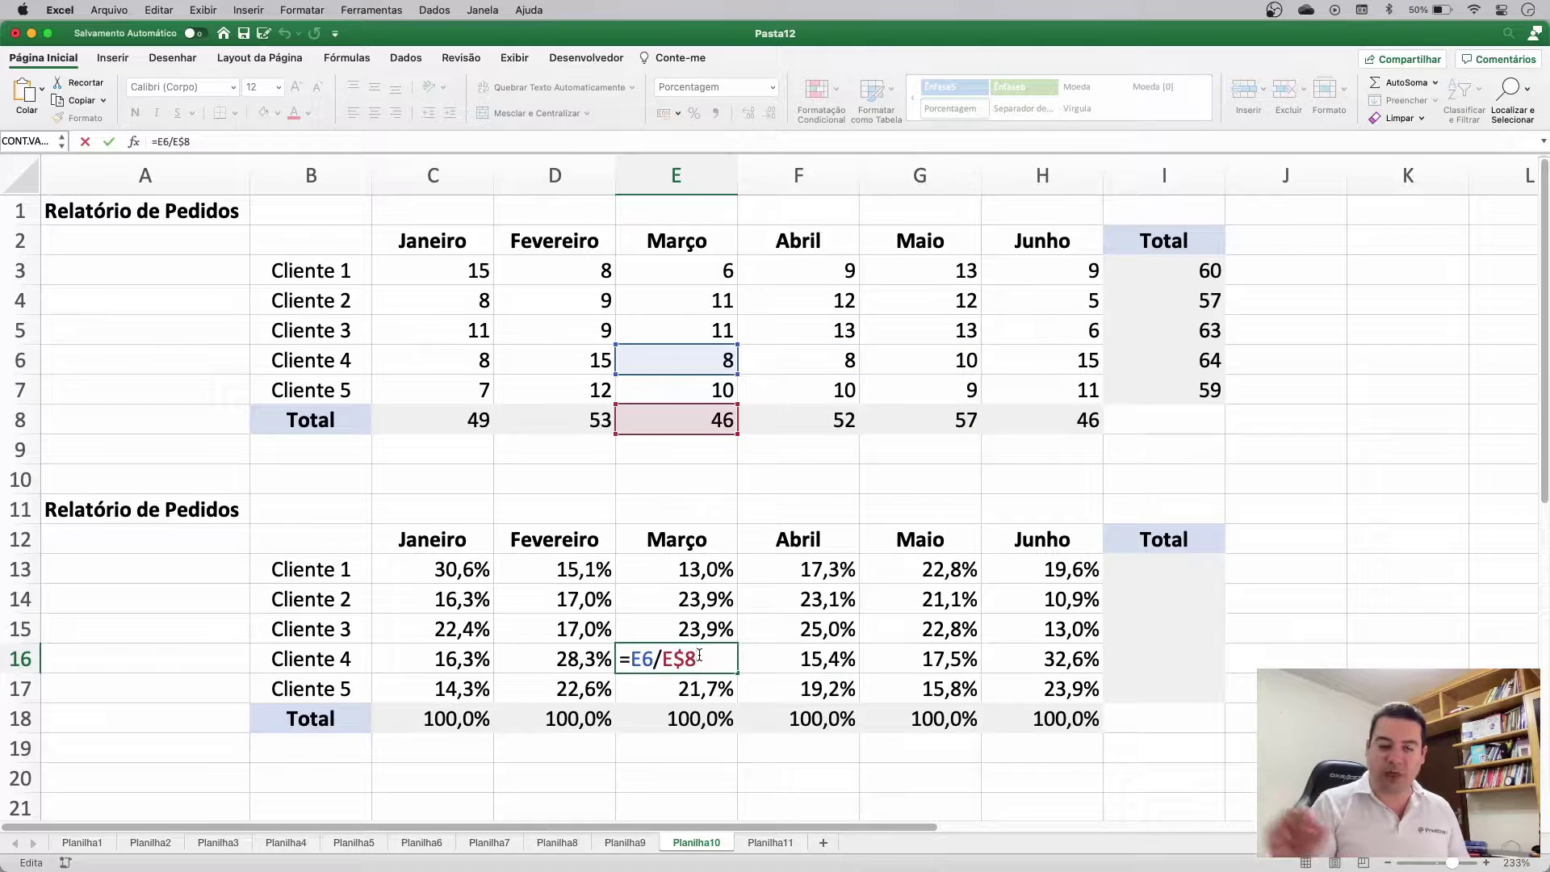
{"action": "key", "text": "Escape"}
Step: Undo the paste and use Paste Special with the Fórmulas option to paste the C13 formula into C13:H17
{"action": "key", "text": "super+z"}
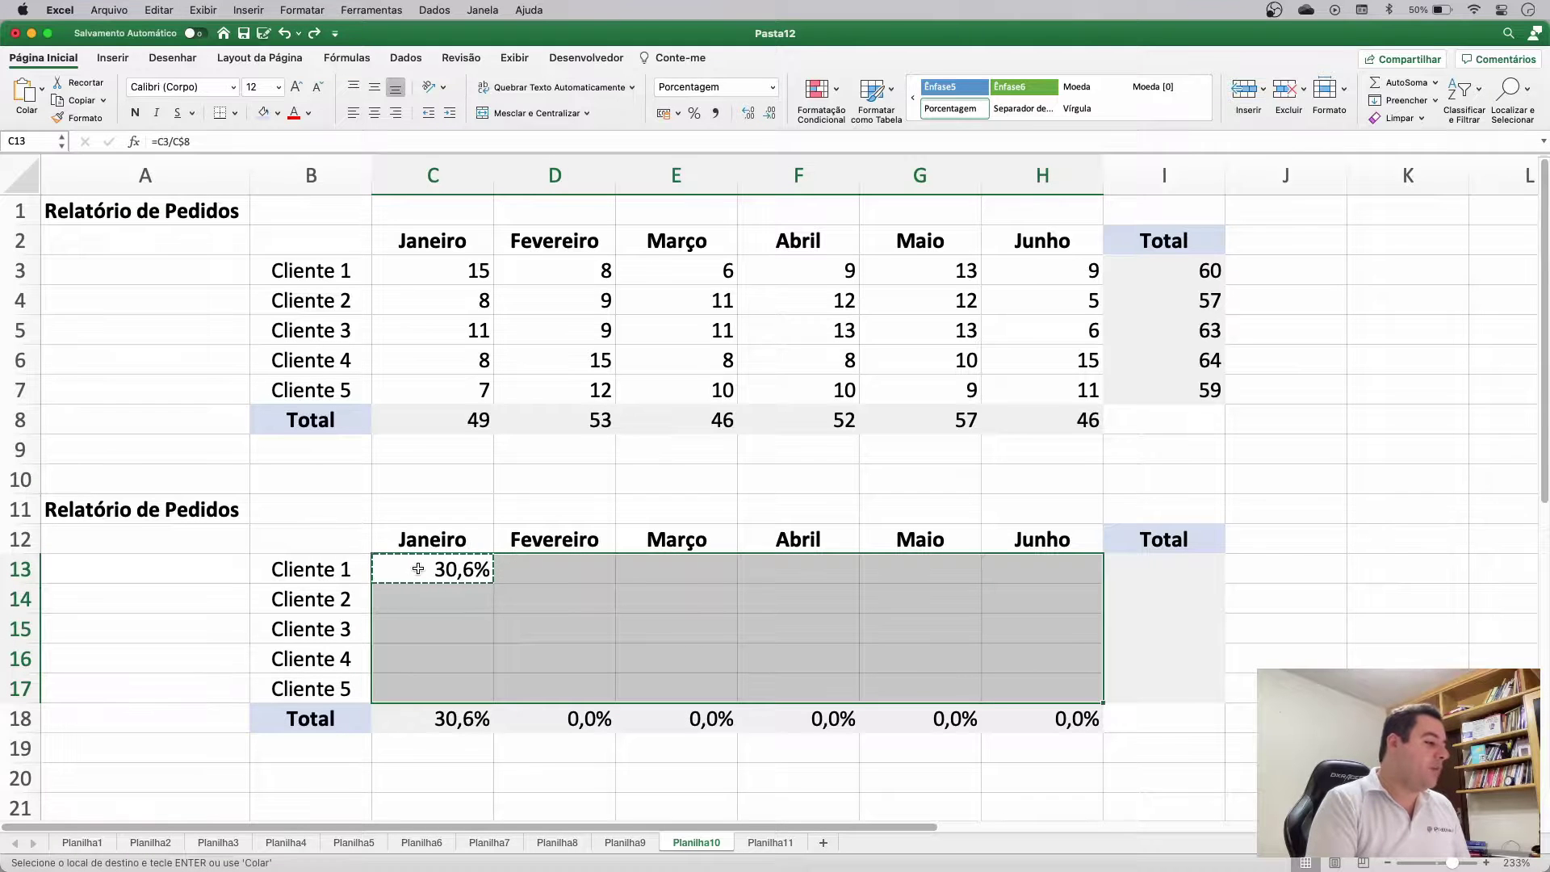
{"action": "right_click", "coordinate": [541, 575]}
{"action": "mouse_move", "coordinate": [670, 580]}
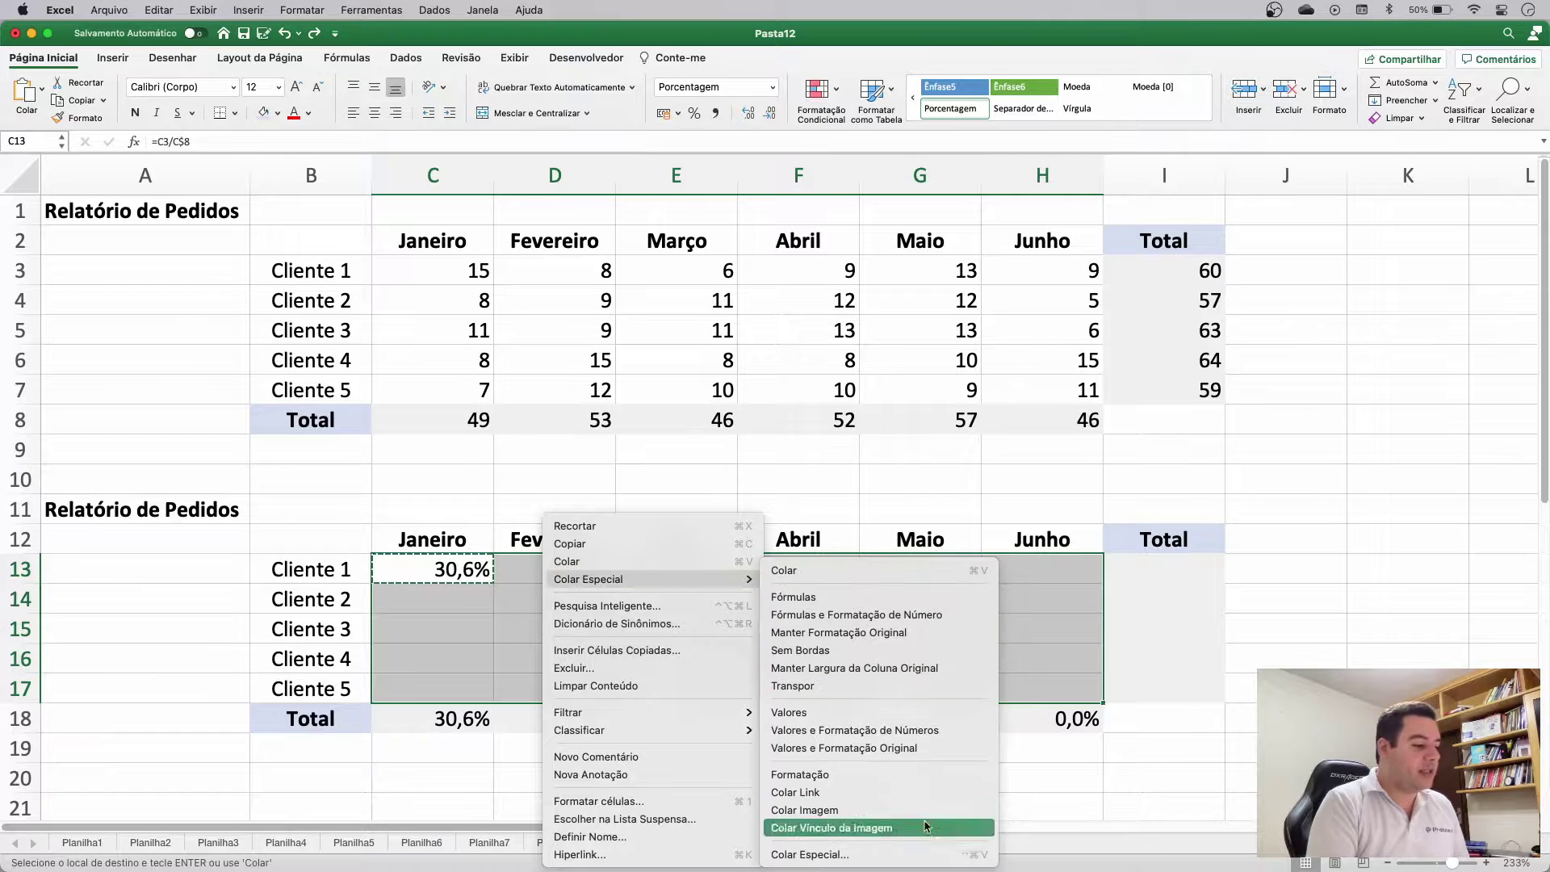
{"action": "left_click", "coordinate": [902, 856]}
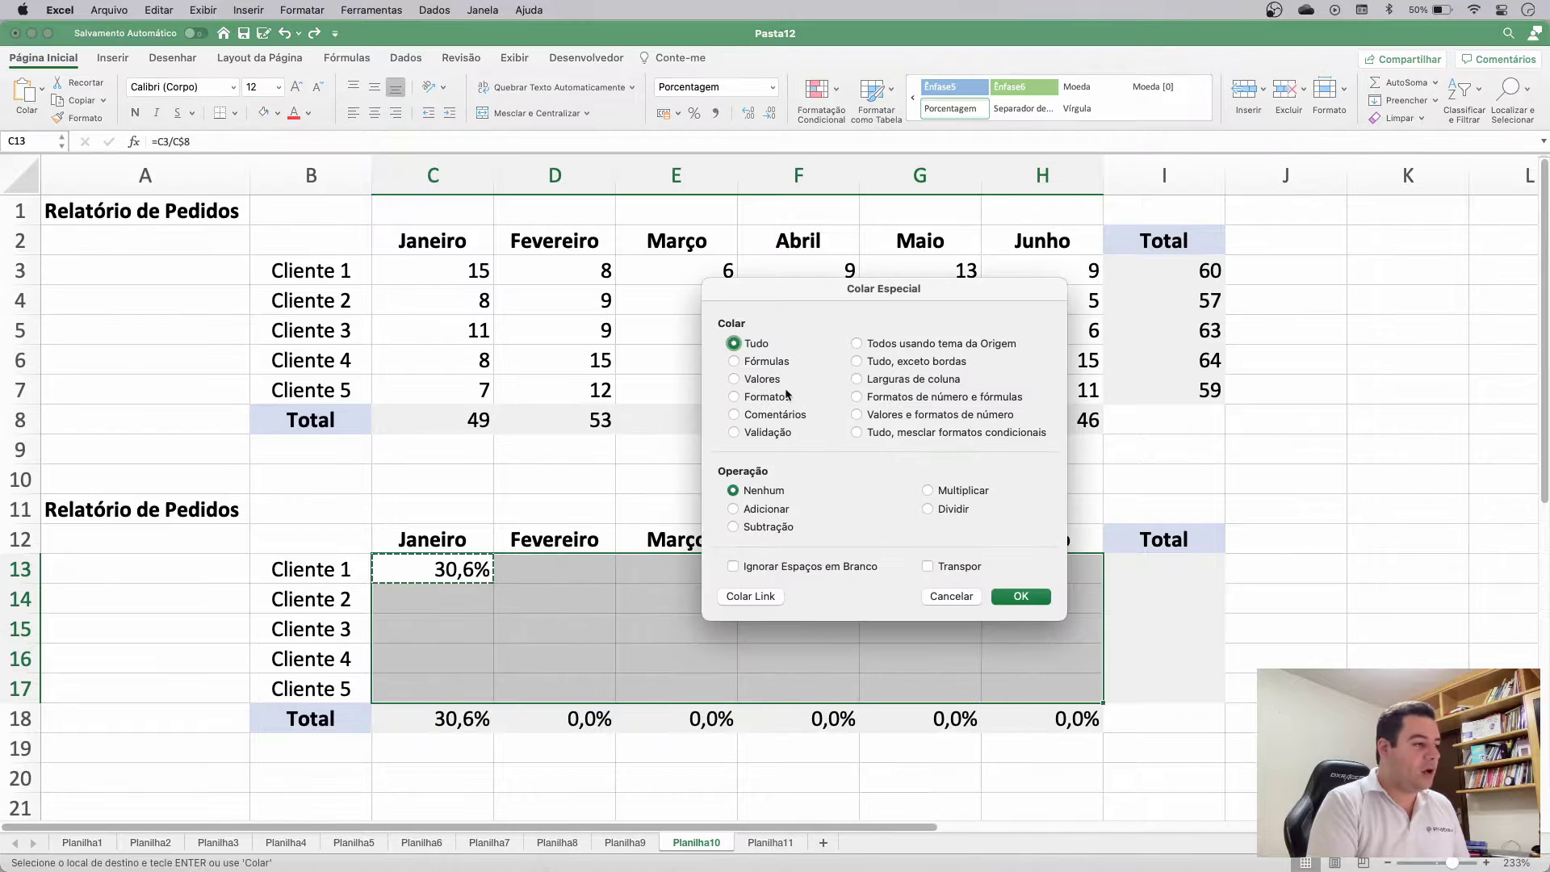
{"action": "left_click", "coordinate": [780, 364]}
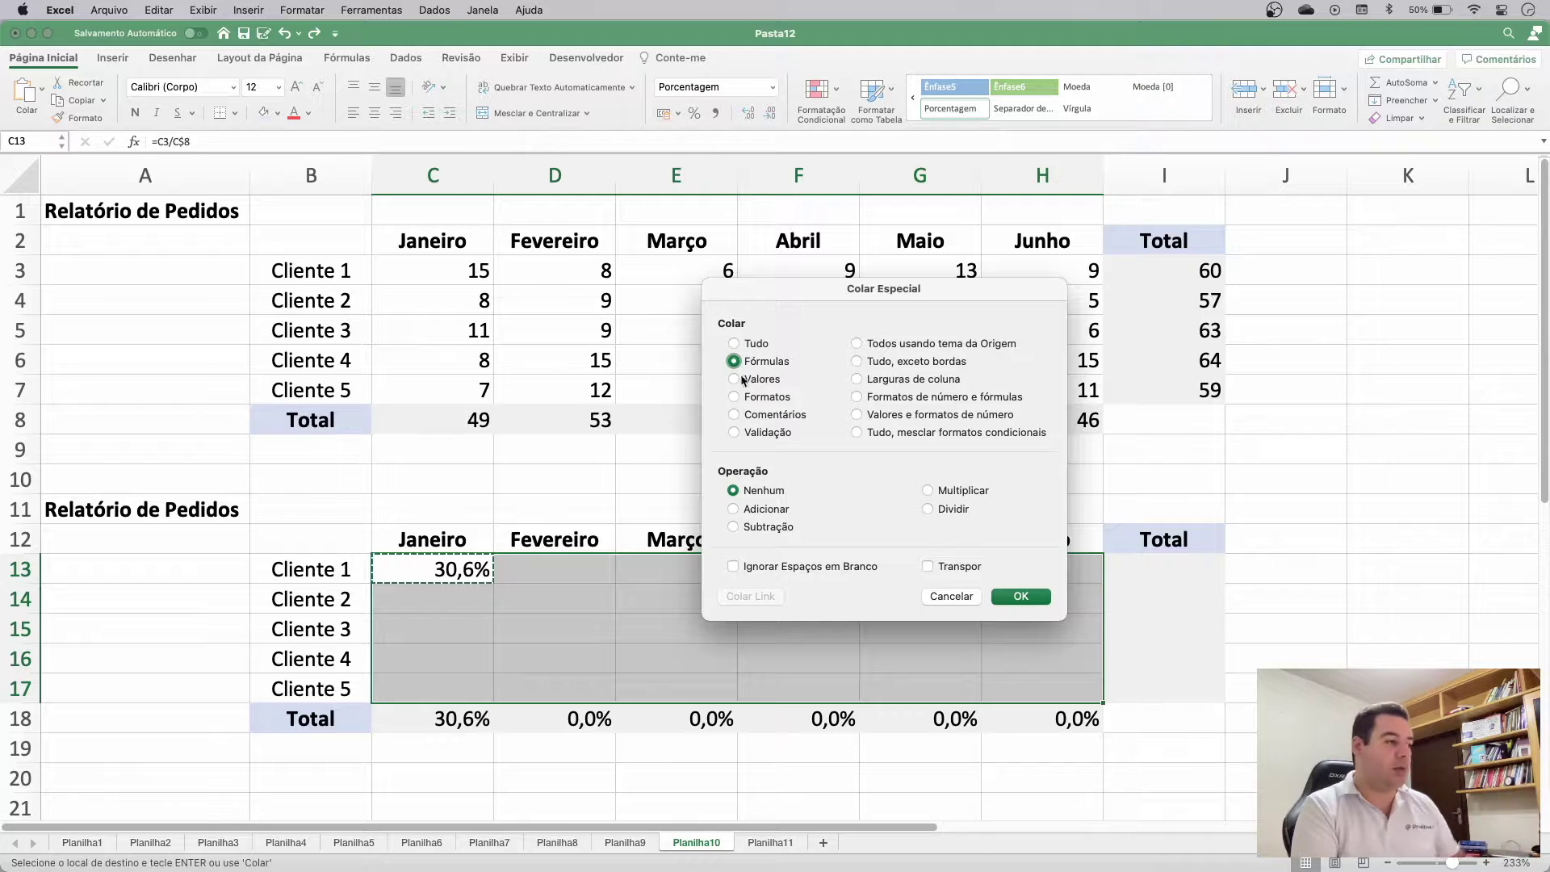
{"action": "left_click_drag", "start_coordinate": [836, 292], "coordinate": [1166, 256]}
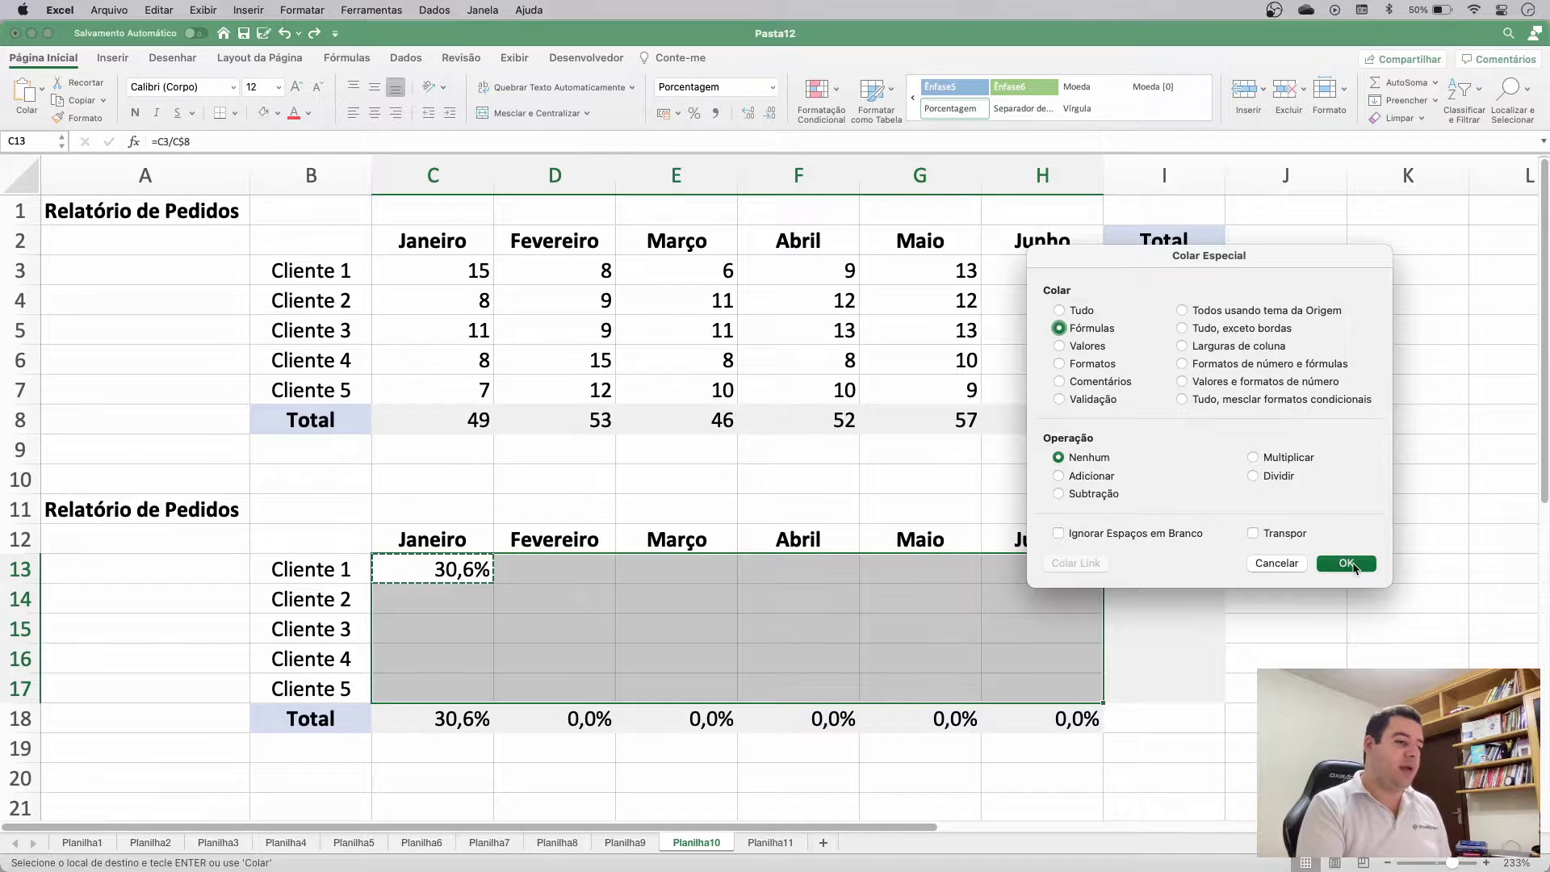
{"action": "left_click", "coordinate": [1350, 563]}
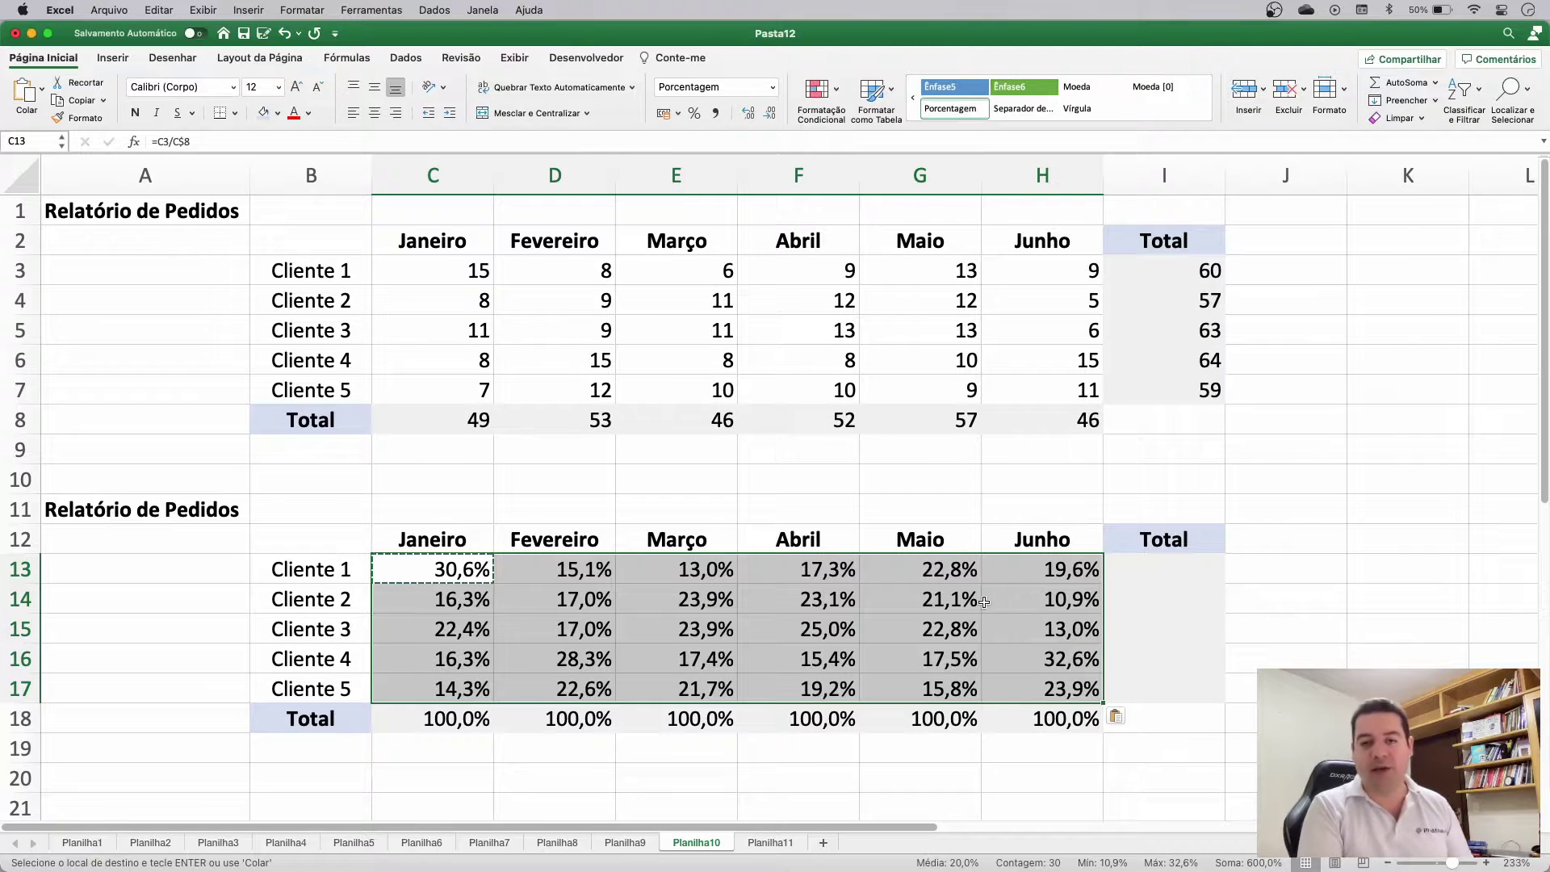
{"action": "left_click", "coordinate": [959, 599]}
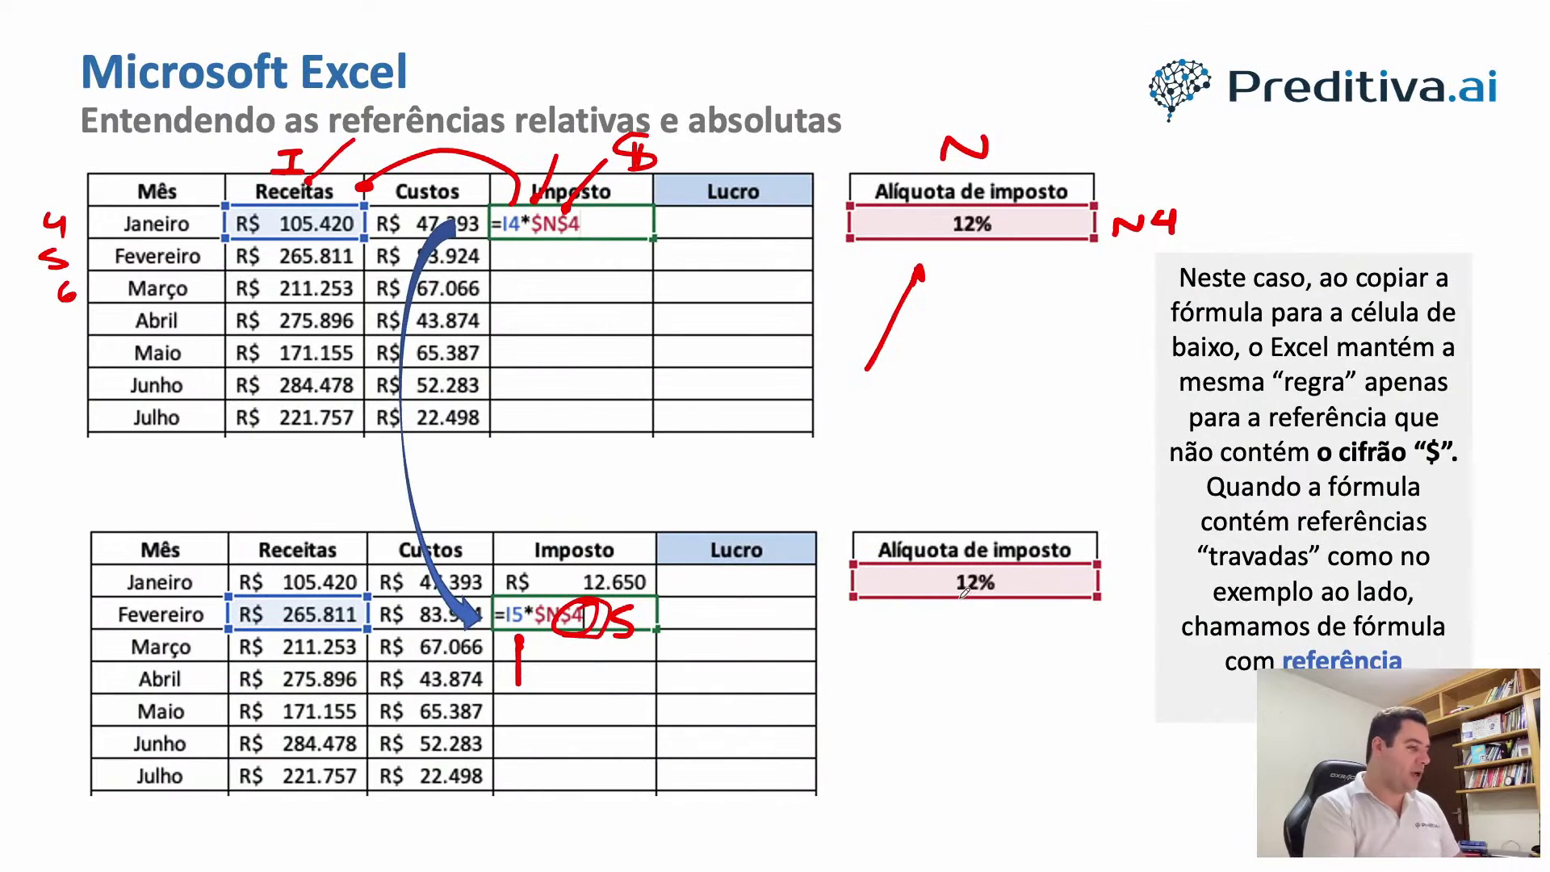
{"action": "key", "text": "Right"}
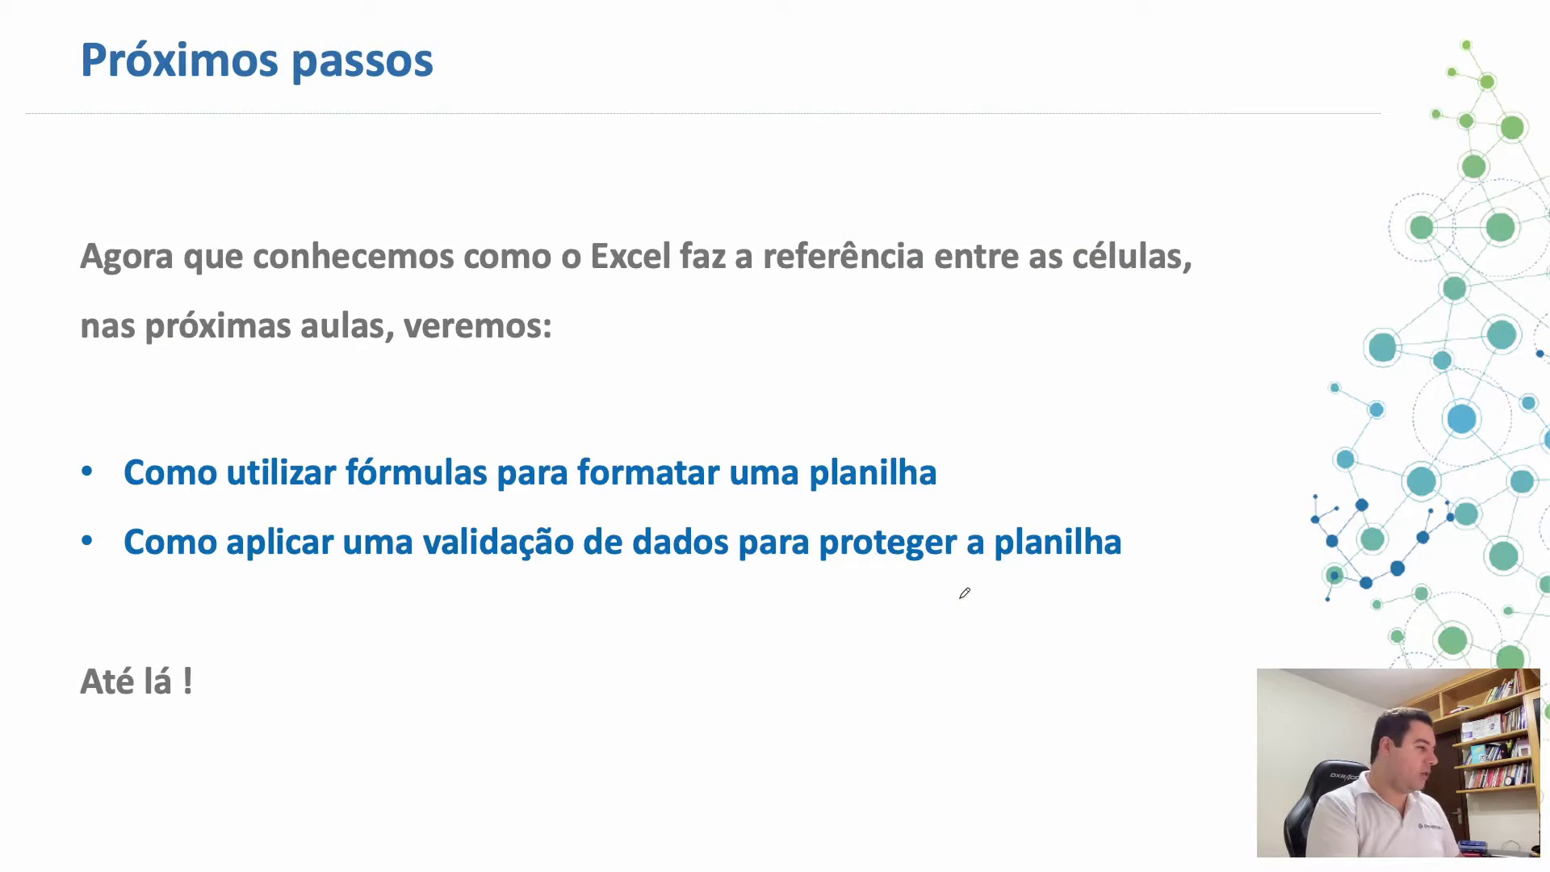